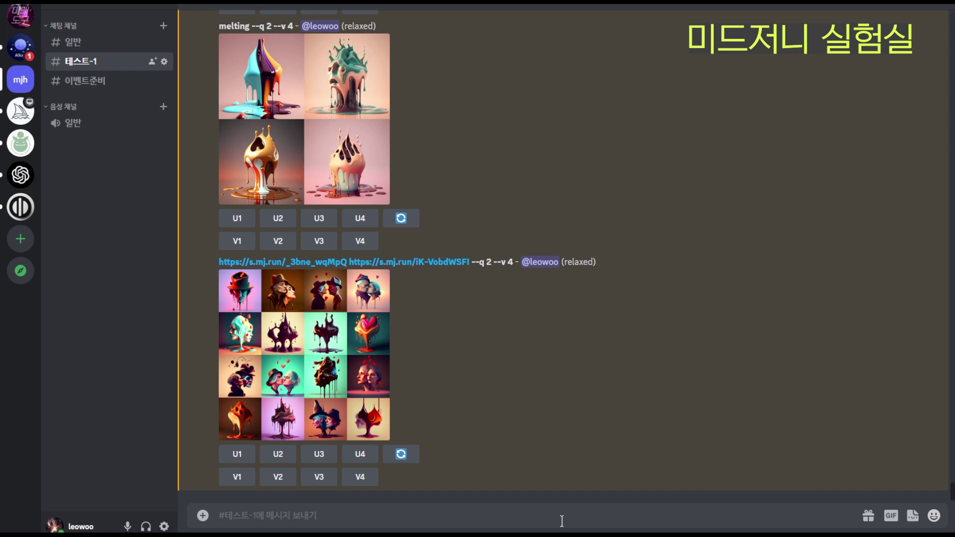
Generate an image grid with the /imagine prompt "cute girl".
type("/")
key("Return")
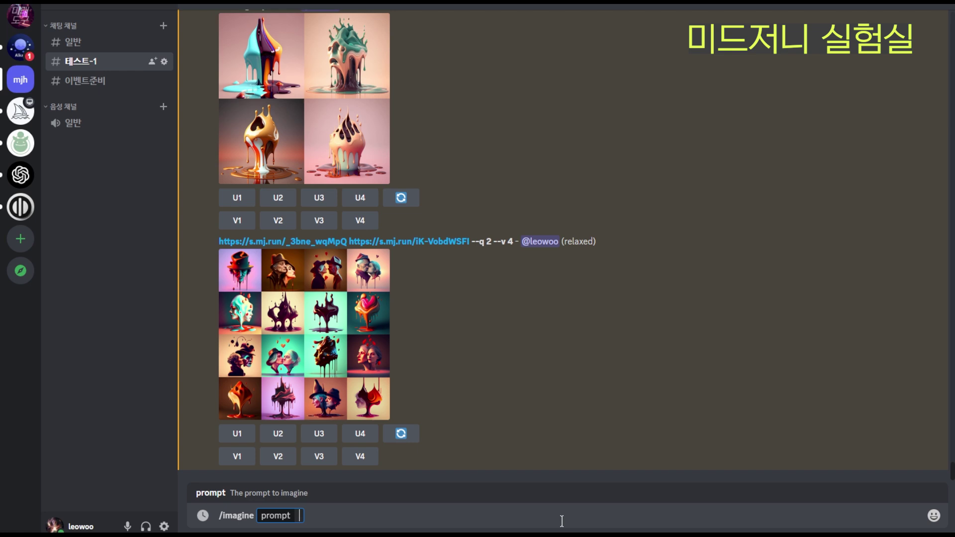
type("cute girl")
key("Return")
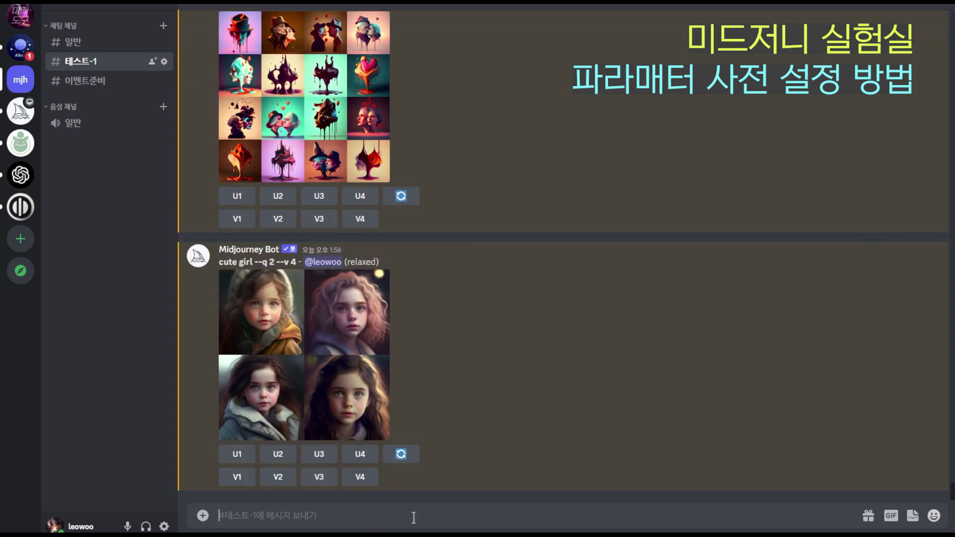
Set the suffix automatically added to every prompt to "--ar 16:9" using /prefer suffix.
type("/")
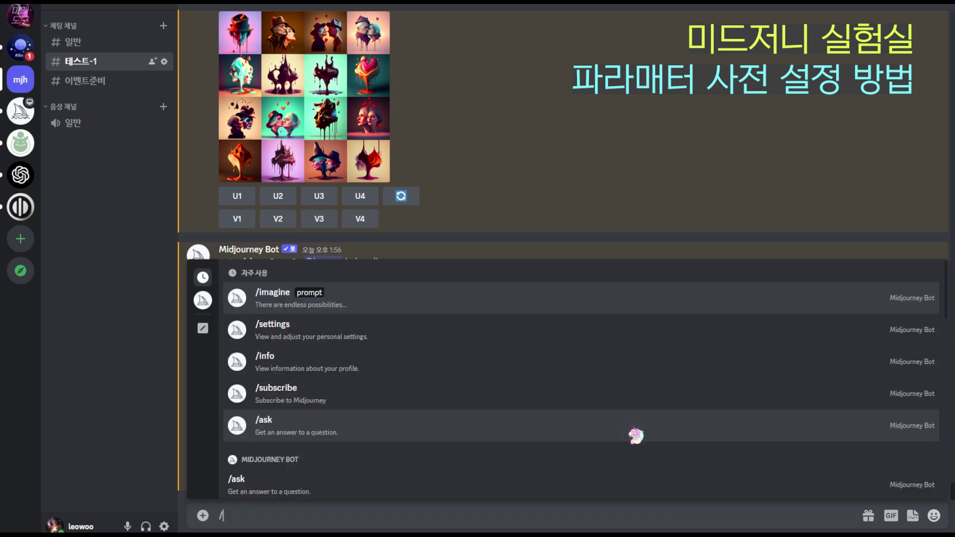
type("p")
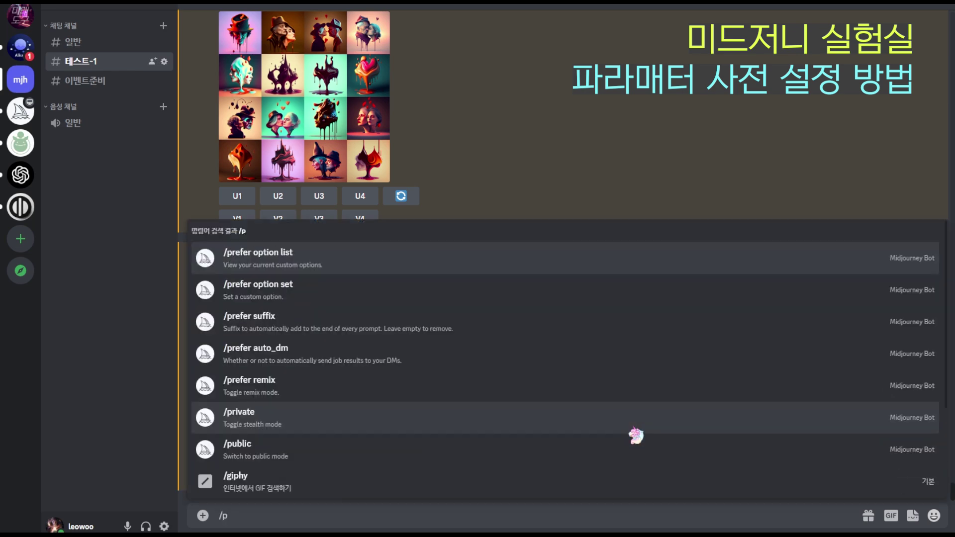
type("refer suffix")
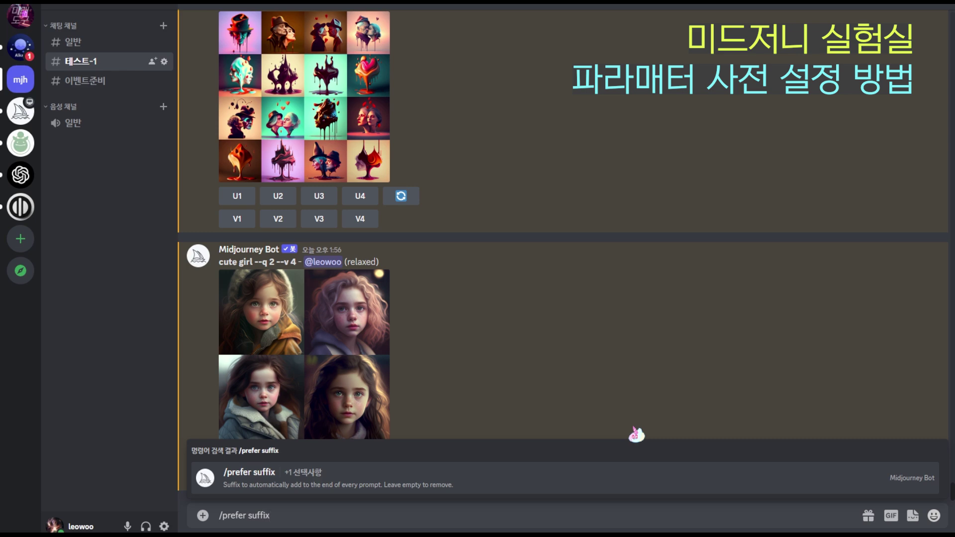
left_click(309, 484)
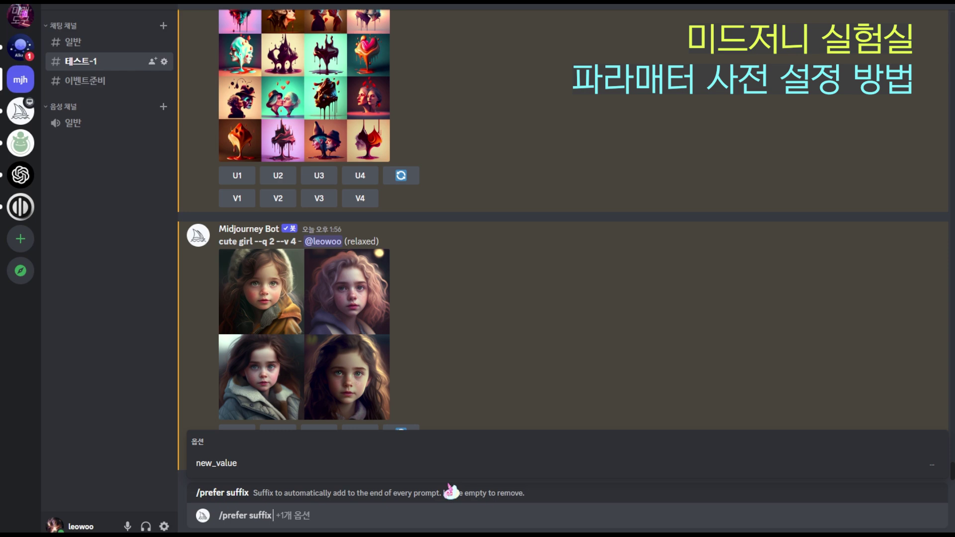
key("Tab")
type("--")
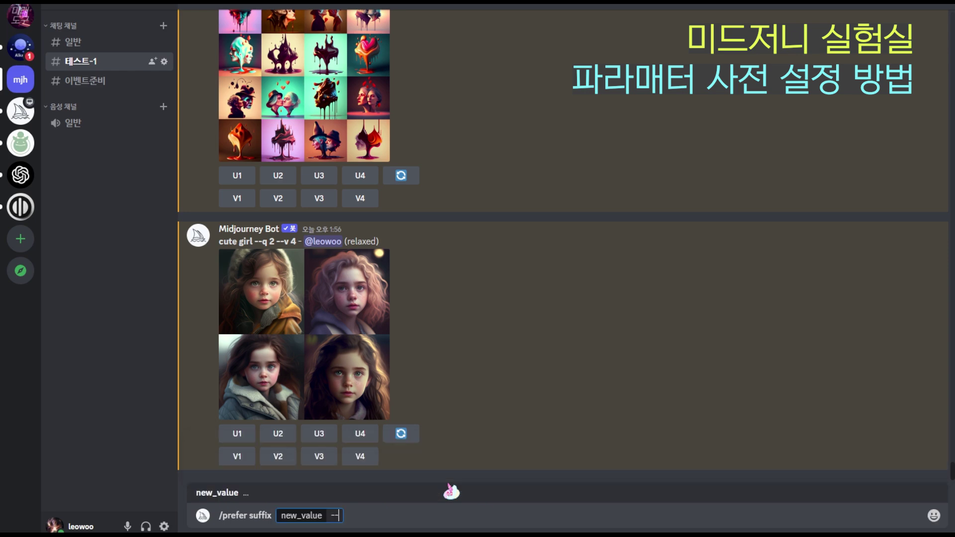
type("ar 16:9")
key("Return")
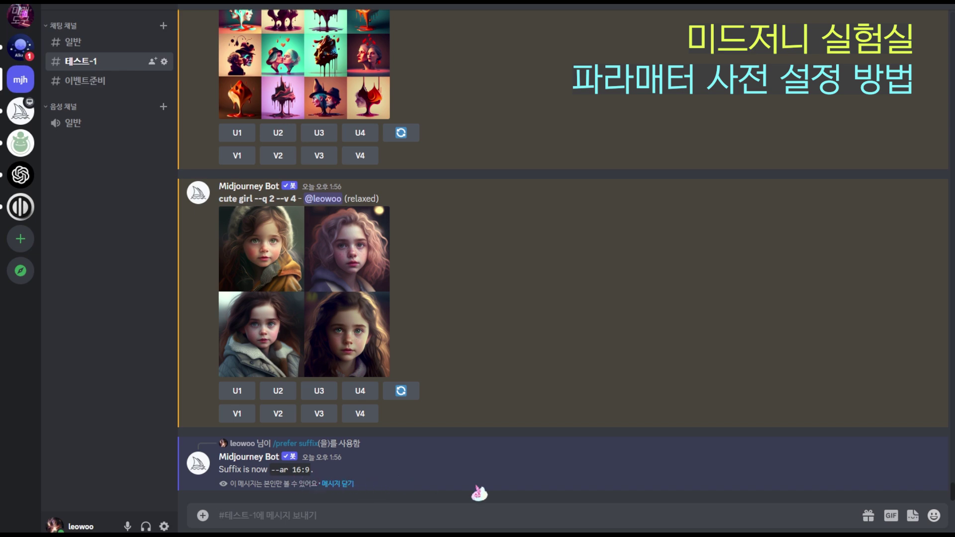
Try an /imagine request with the prompt "cutre girl" using the 16:9 suffix.
type("/imagine")
key("Tab")
type("cutre girl")
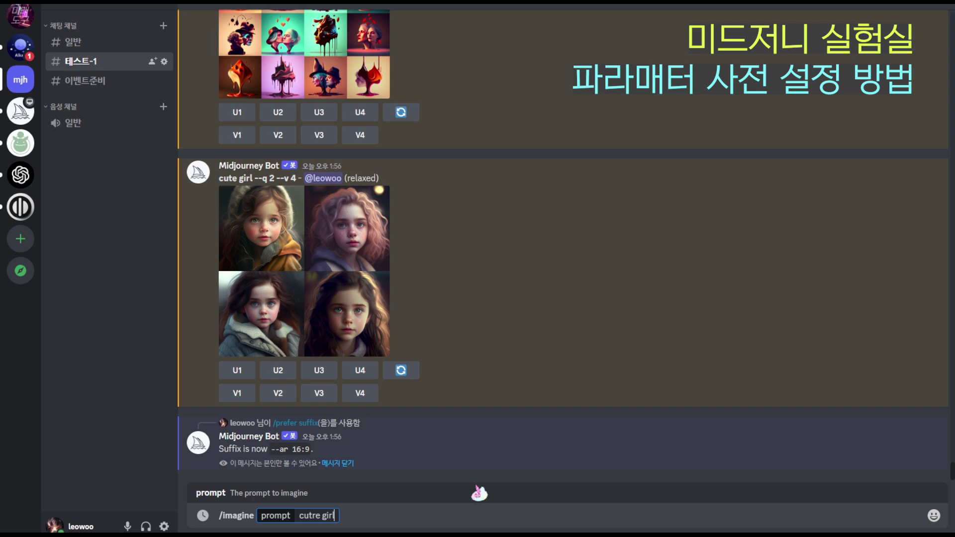
key("Return")
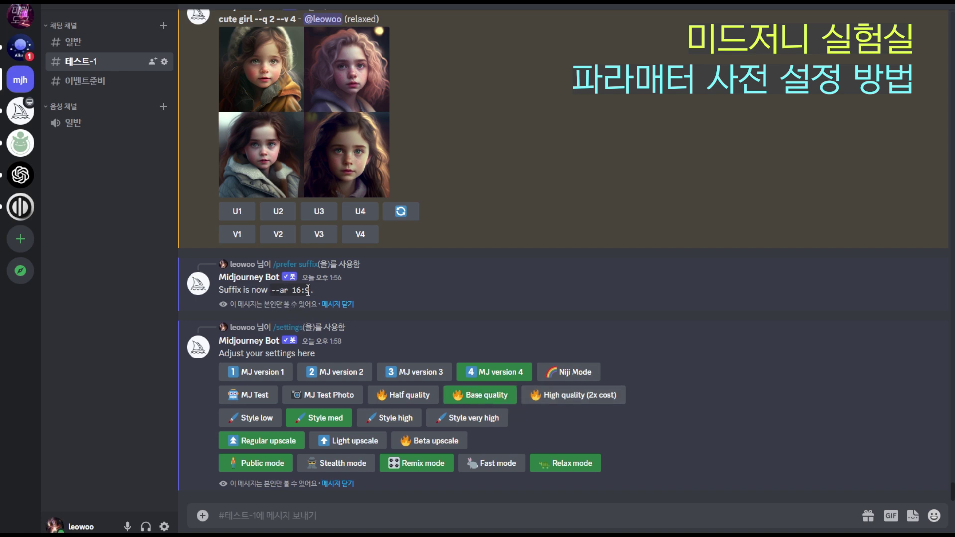
Switch the default image quality to High quality (2x cost) in the Midjourney settings message.
scroll(263, 189, "up", 3)
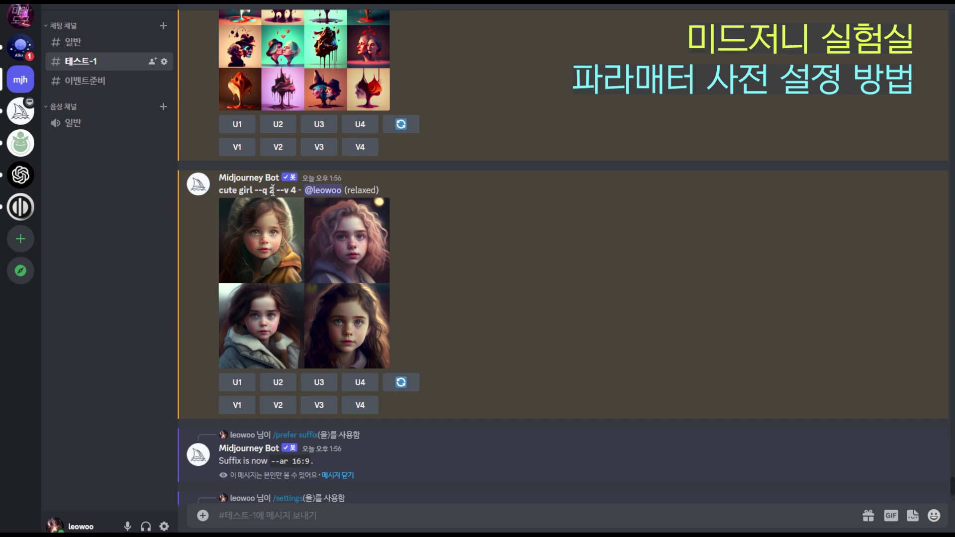
scroll(485, 367, "down", 3)
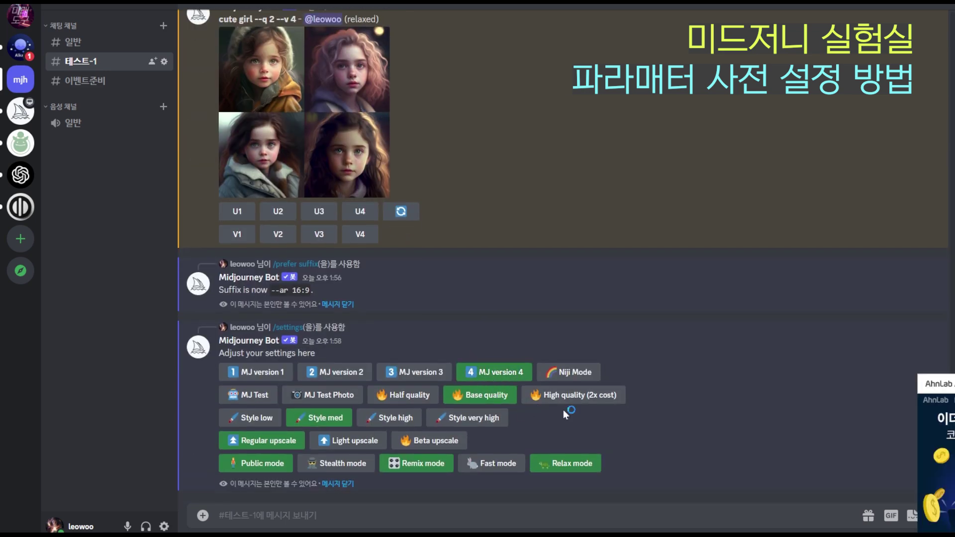
scroll(442, 333, "up", 2)
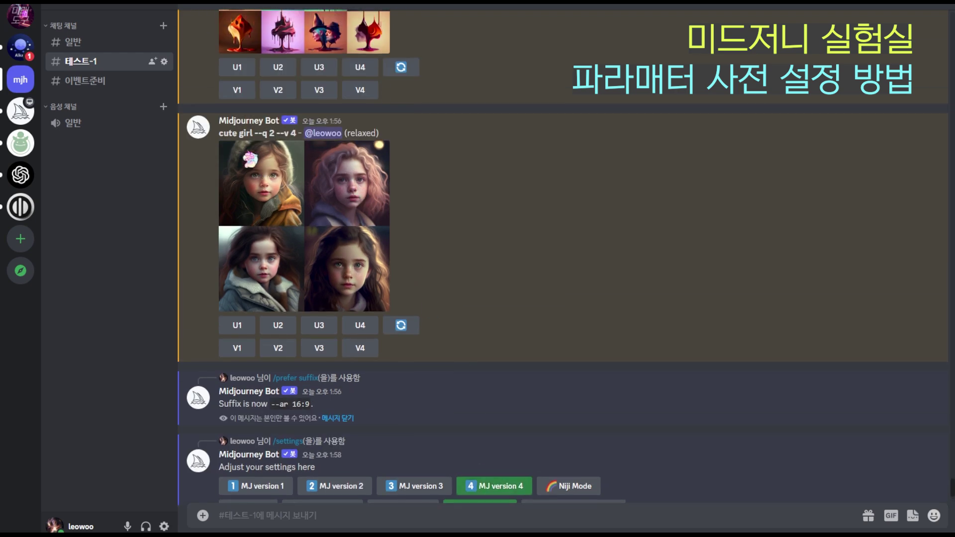
scroll(451, 338, "down", 1)
scroll(451, 339, "down", 1)
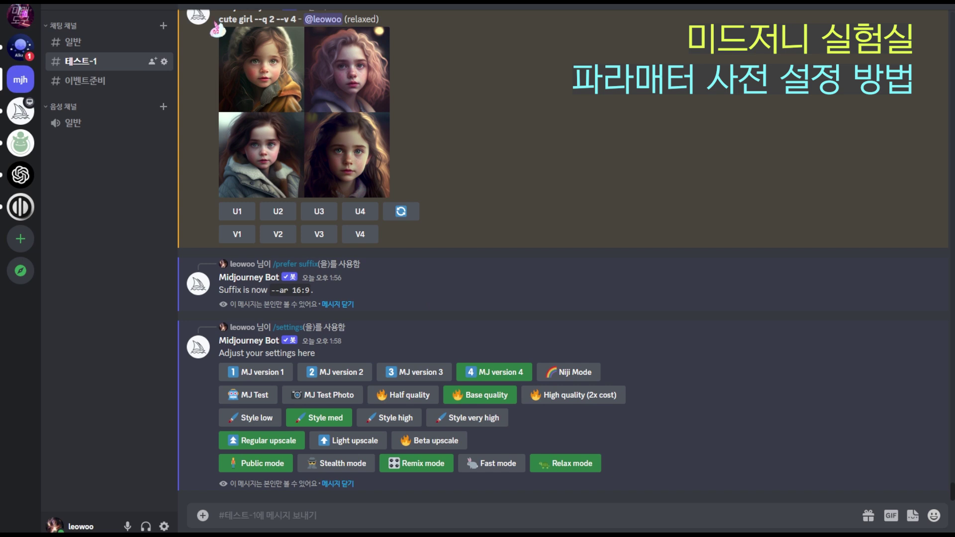
left_click(565, 397)
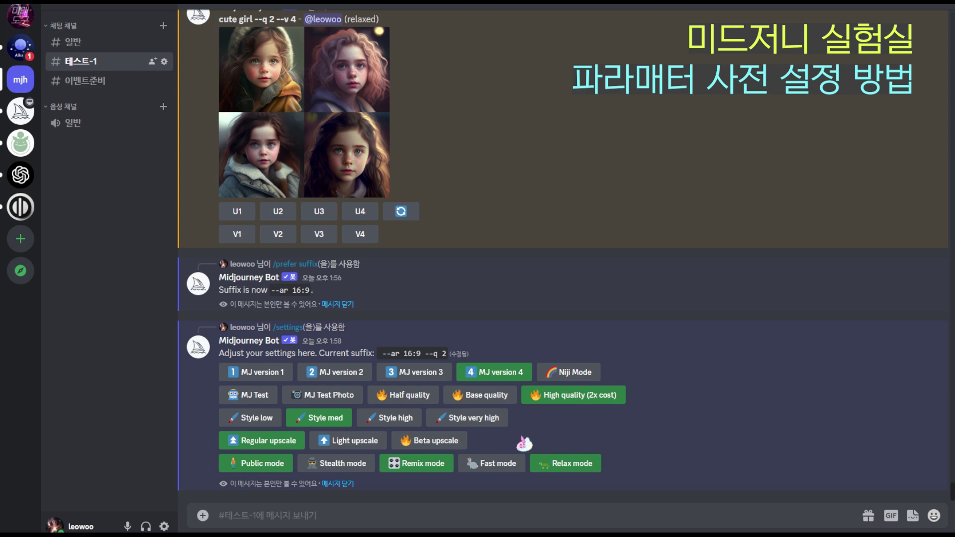
Replace the automatic prompt suffix with "--ar 16:9 --niji --q 2 --v 4" using /prefer suffix.
scroll(360, 304, "up", 3)
type("/p")
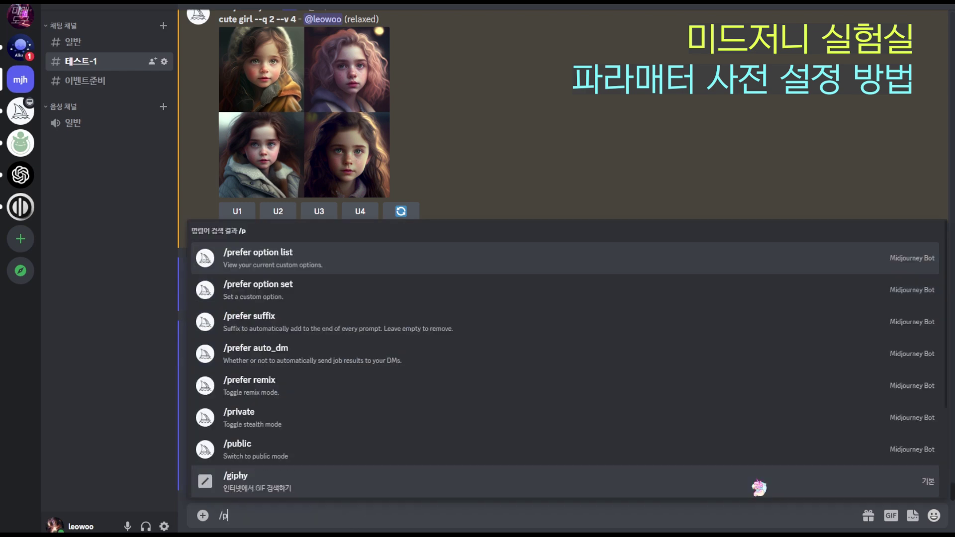
type("refer suffix")
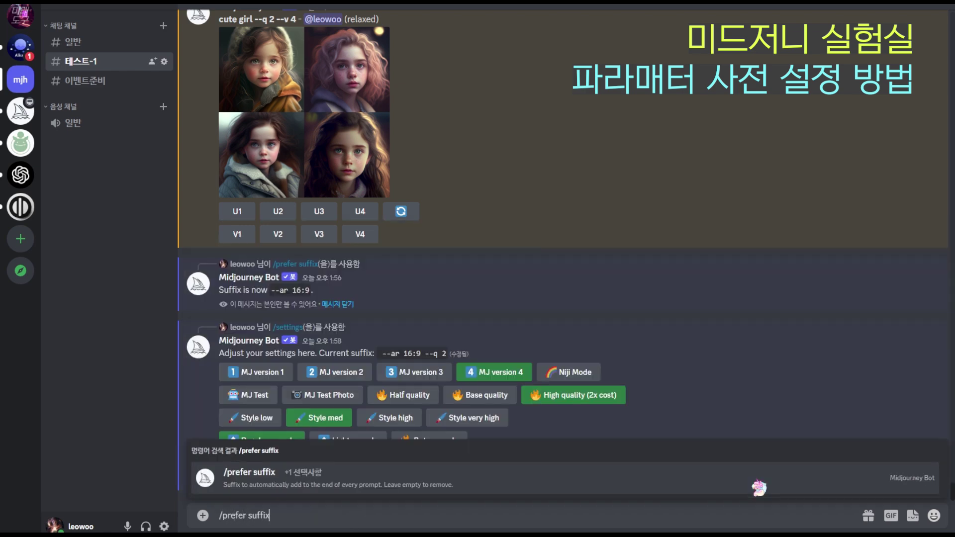
left_click(758, 487)
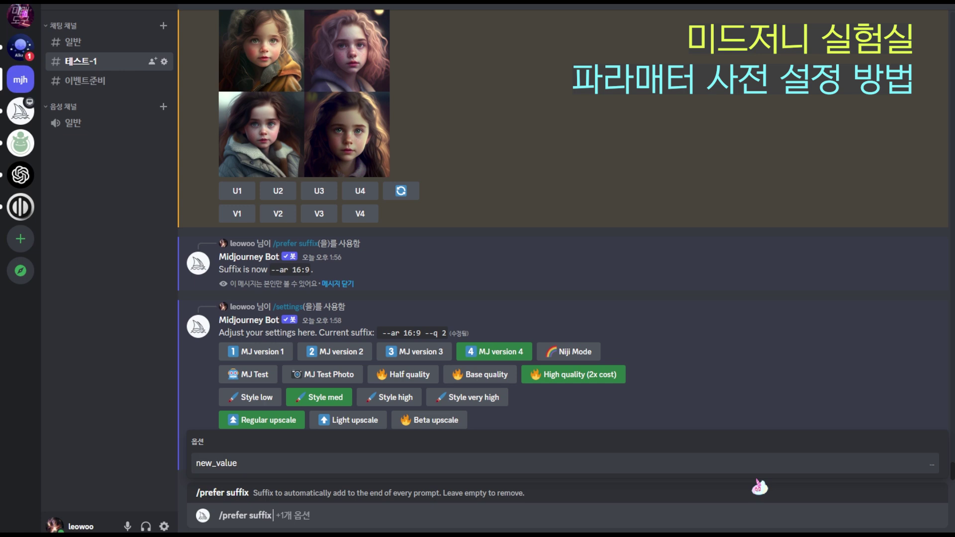
key("Tab")
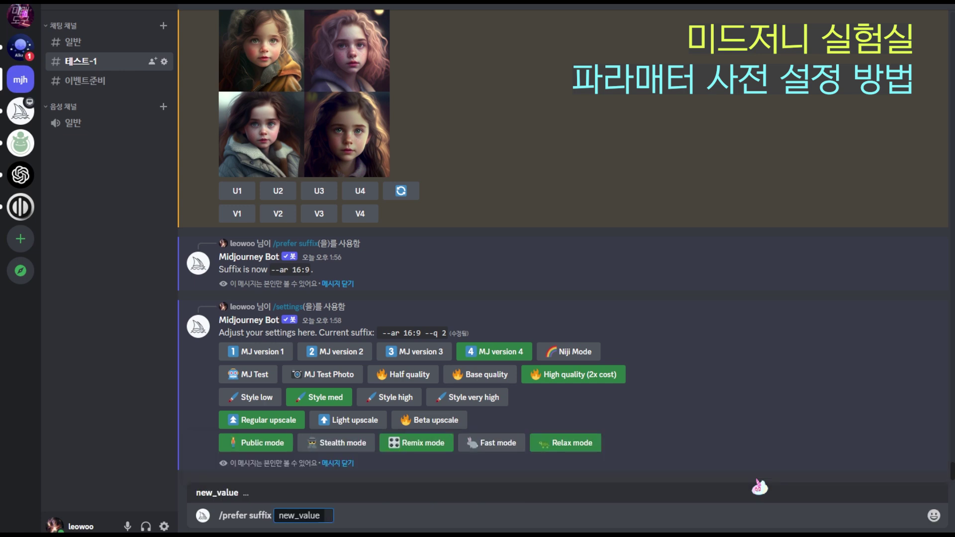
type("--ar 16:9 --")
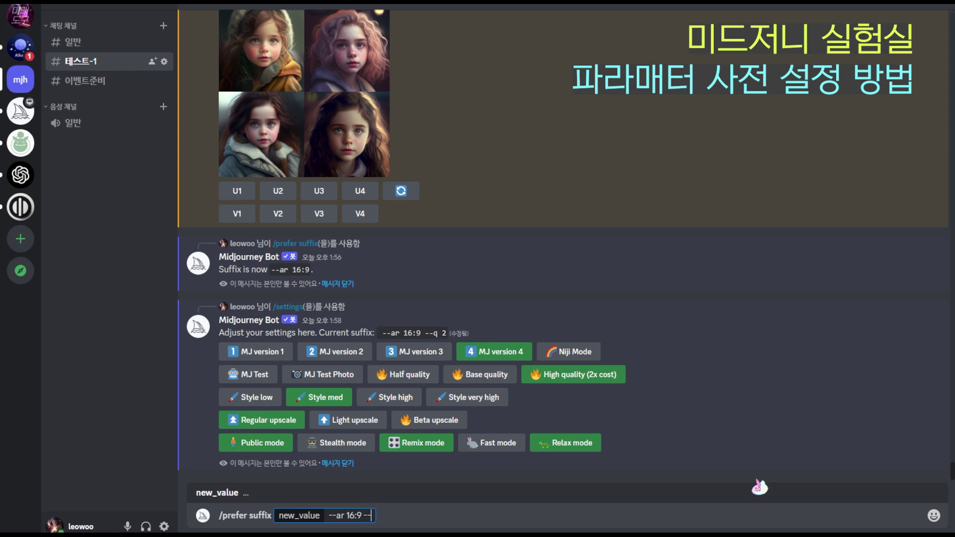
type("niji --")
type("q")
type(" 2")
type(" --")
type("s 4")
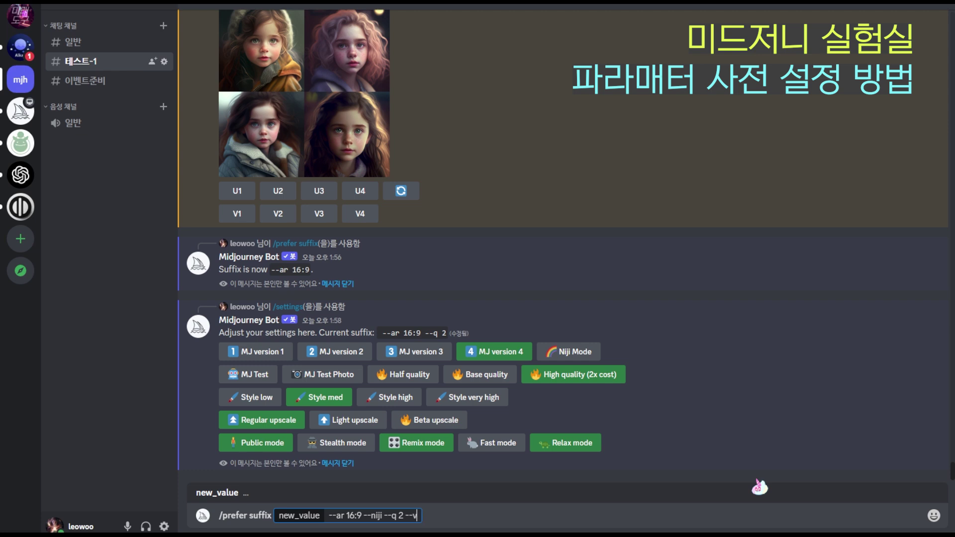
key("Return")
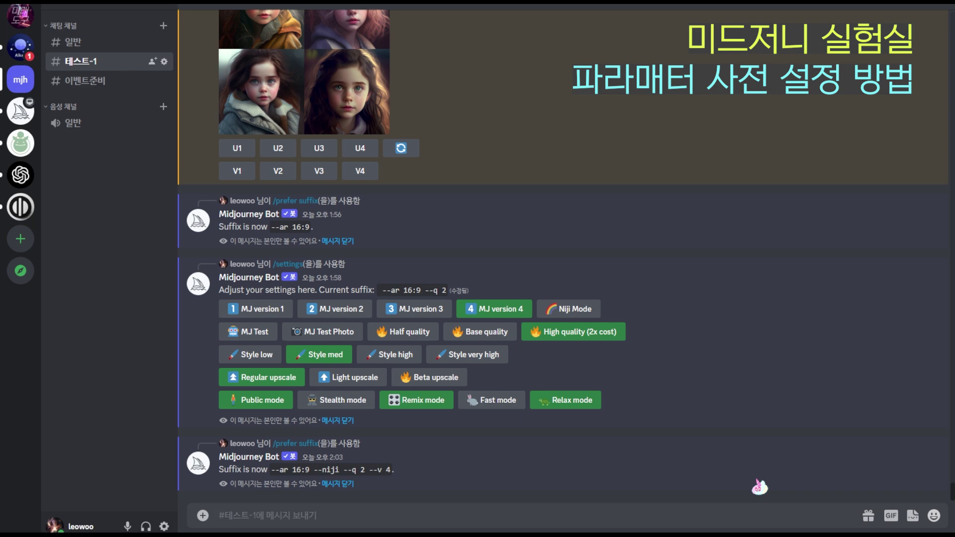
Generate another "cute girl" image grid with /imagine, using the combined niji suffix.
type("/")
key("Return")
type("cute girl")
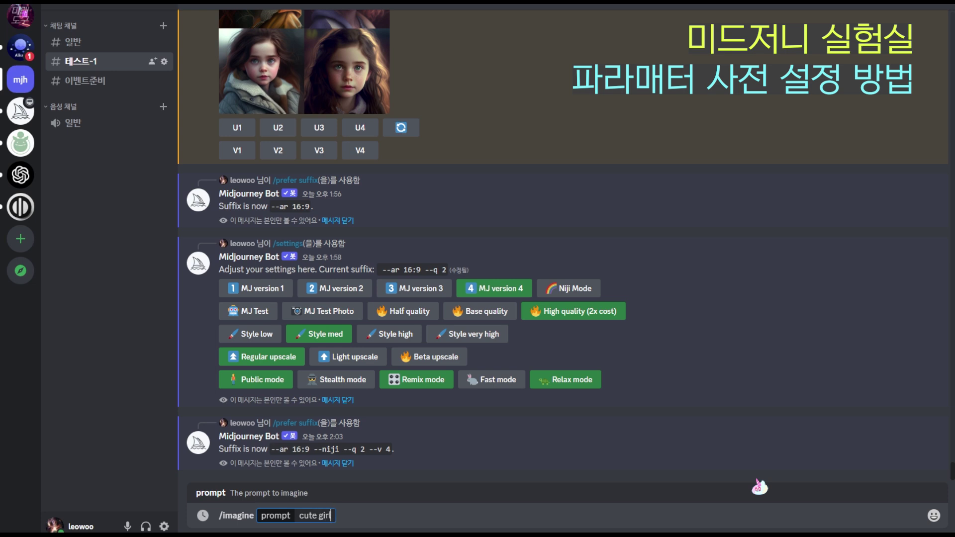
key("Return")
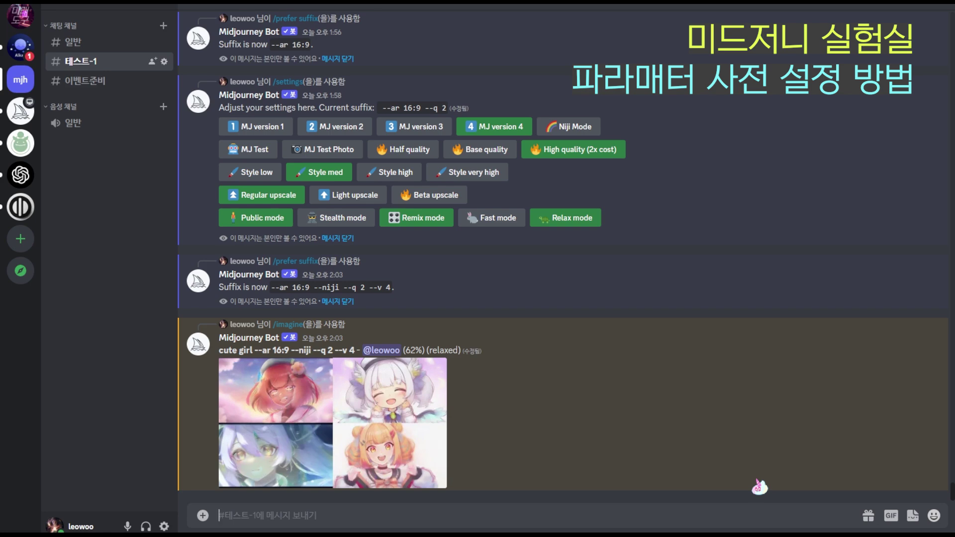
Remove the automatic prompt suffix by submitting /prefer suffix without a value.
type("/")
key("BackSpace")
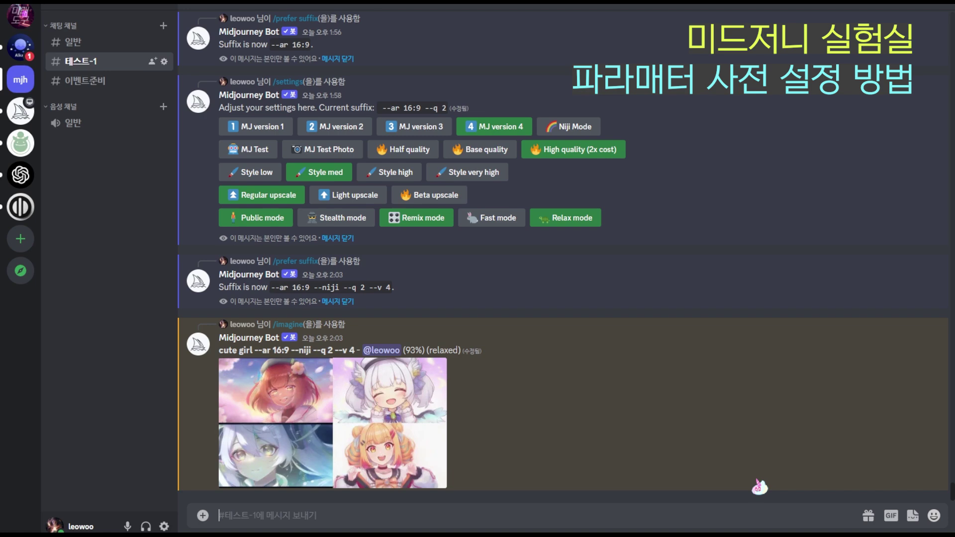
type("/prefe")
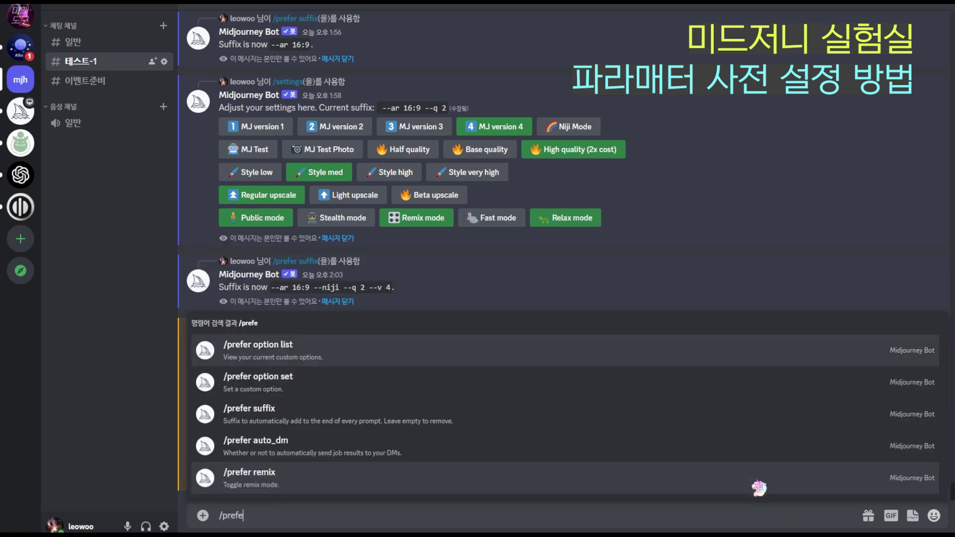
type("r suffix")
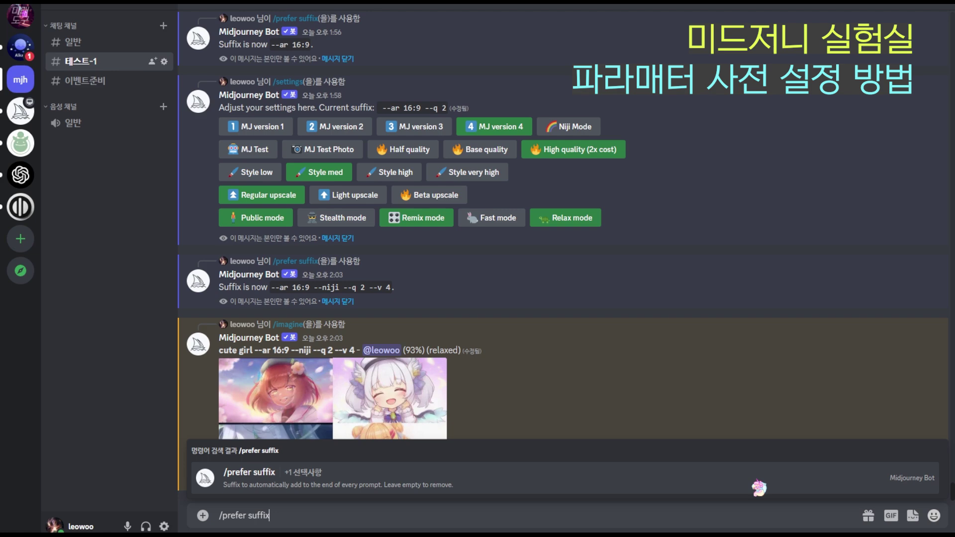
key("Return")
key("Return")
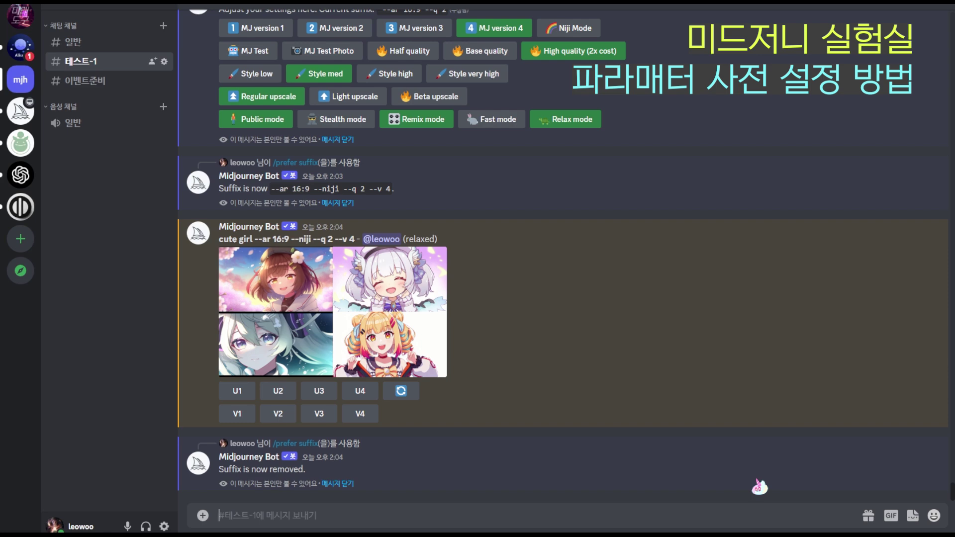
Request a fresh Midjourney settings message with /settings and choose High quality (2x cost) there.
type("/settings")
key("Return")
key("Return")
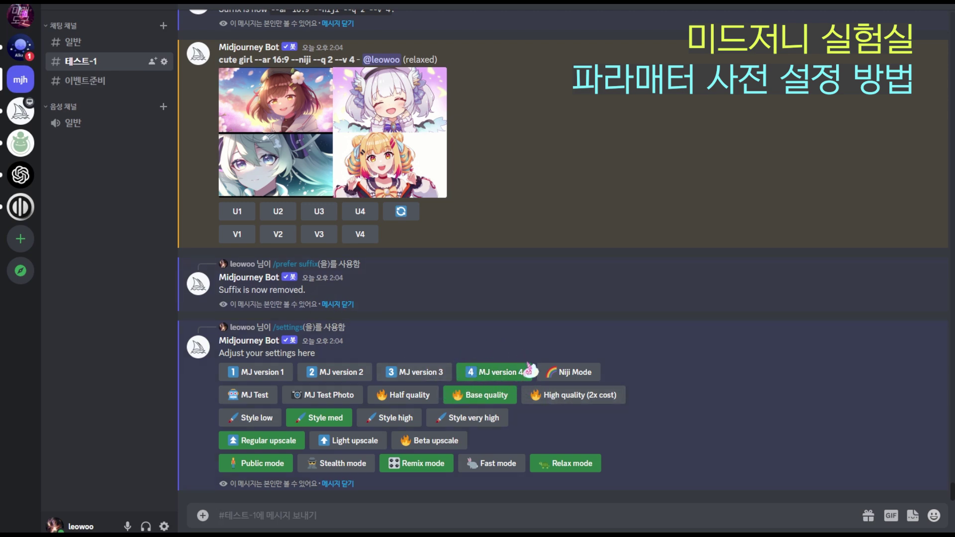
left_click(474, 395)
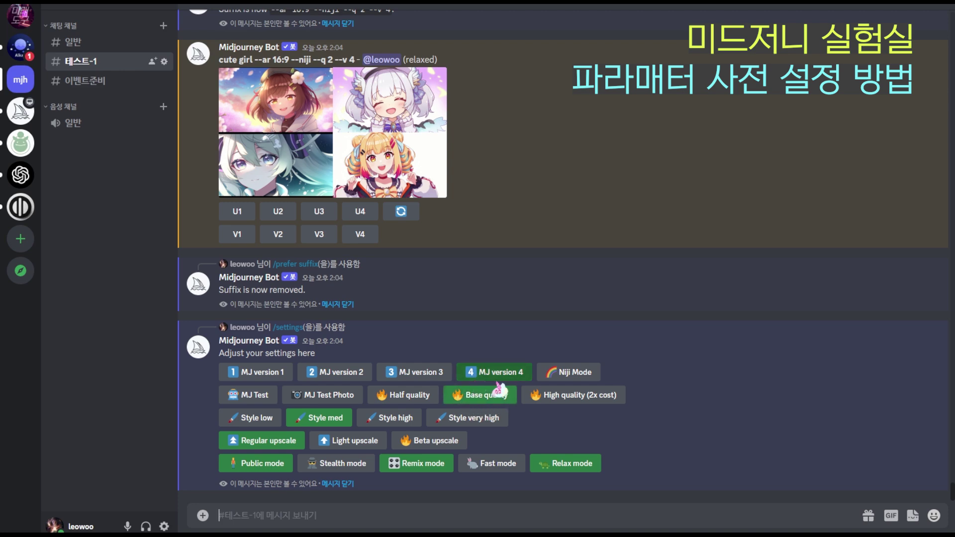
left_click(572, 396)
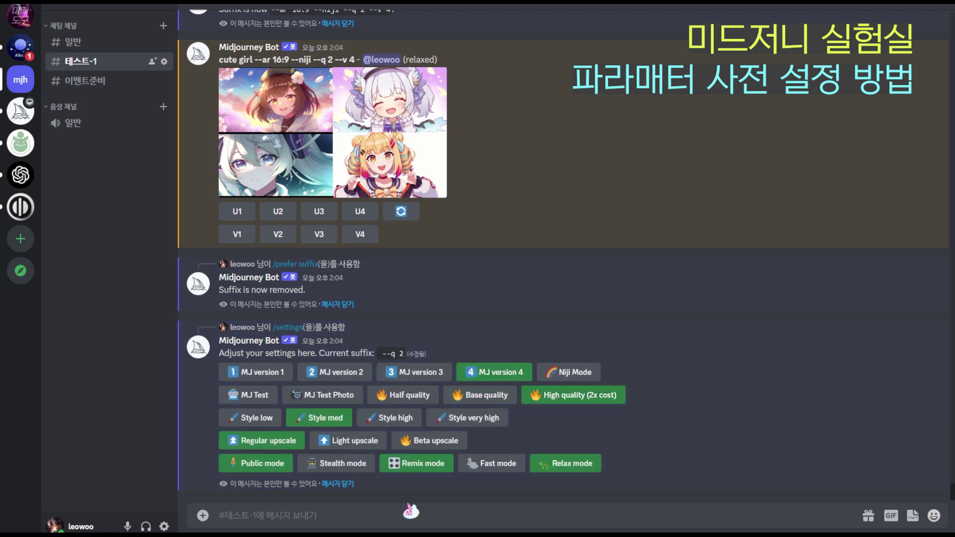
left_click(408, 519)
scroll(571, 342, "up", 6)
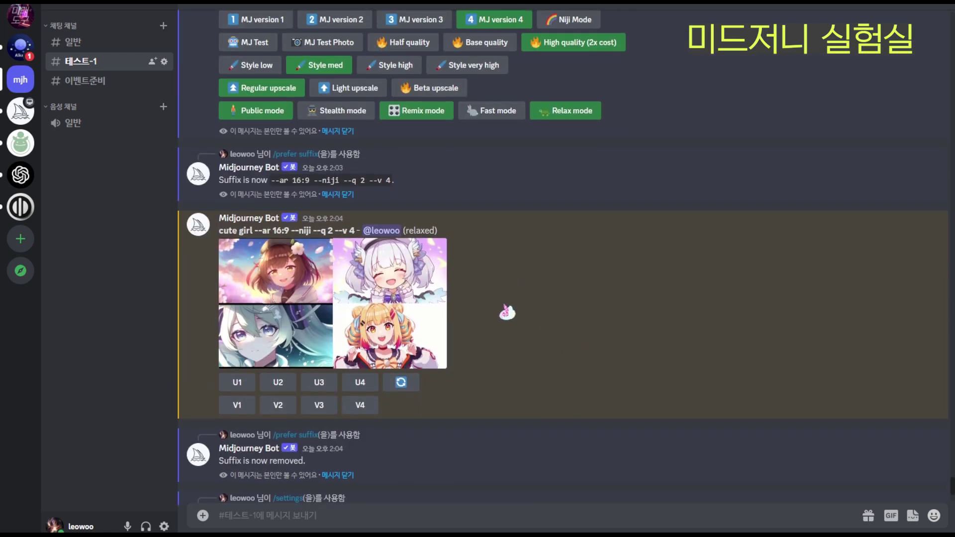
scroll(510, 323, "up", 6)
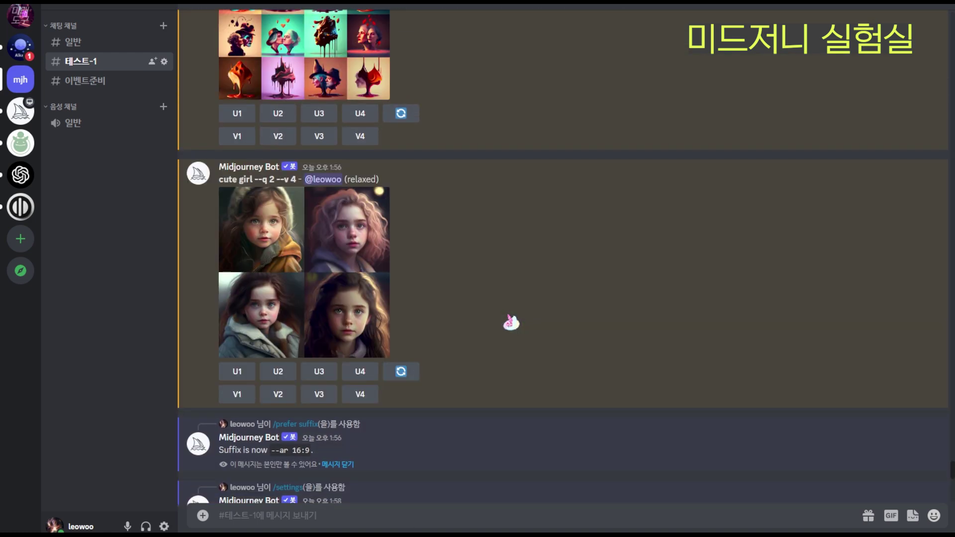
scroll(511, 323, "down", 12)
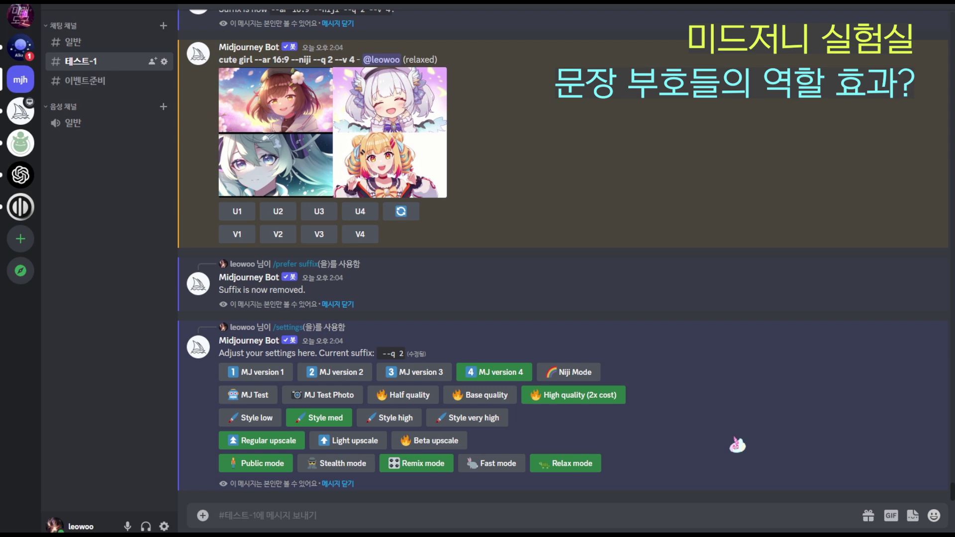
Start an /imagine prompt reading "cute girl, long blond hair, weraing blue dress, in the street".
type("/")
key("Return")
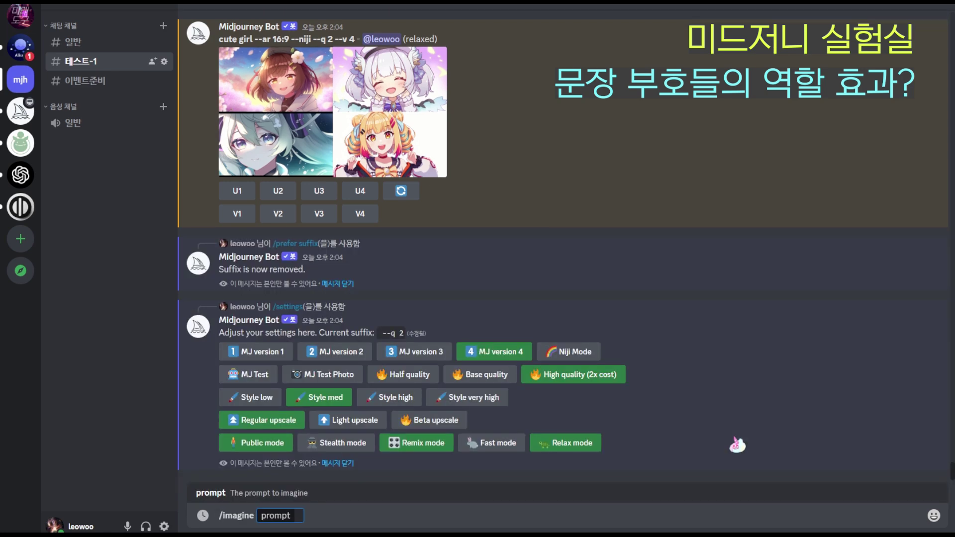
type("cute girl, long blond ha")
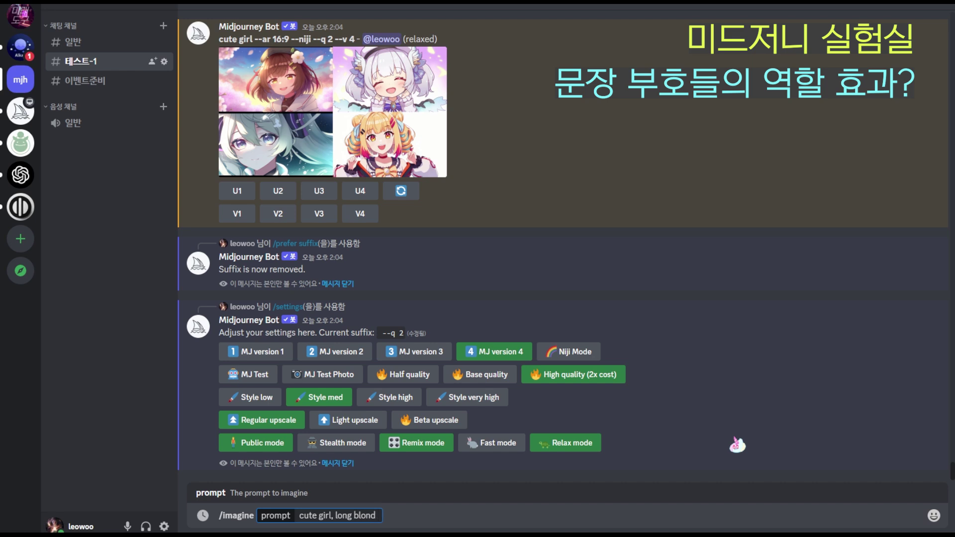
type("ir,")
type("weraing blud")
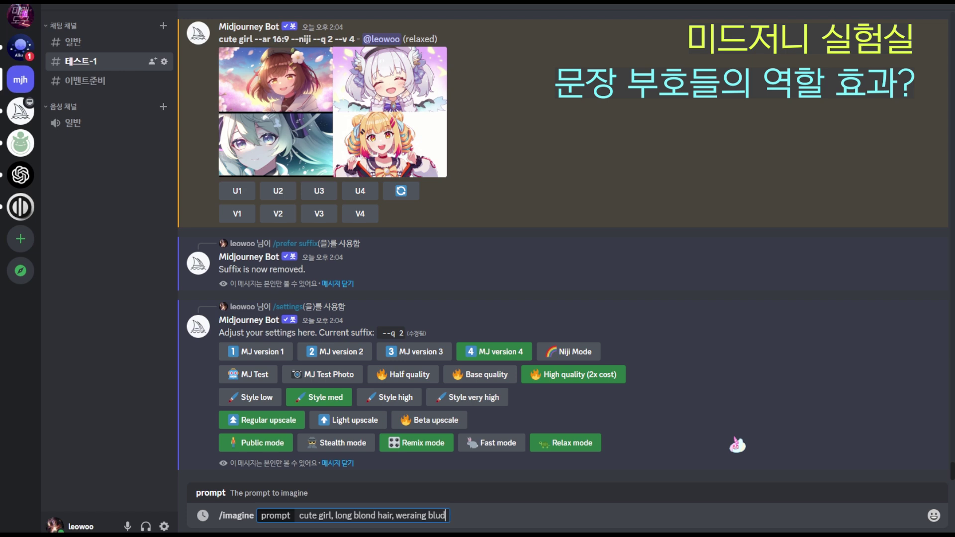
key("BackSpace")
type("e f")
key("BackSpace")
type("dress, in the street")
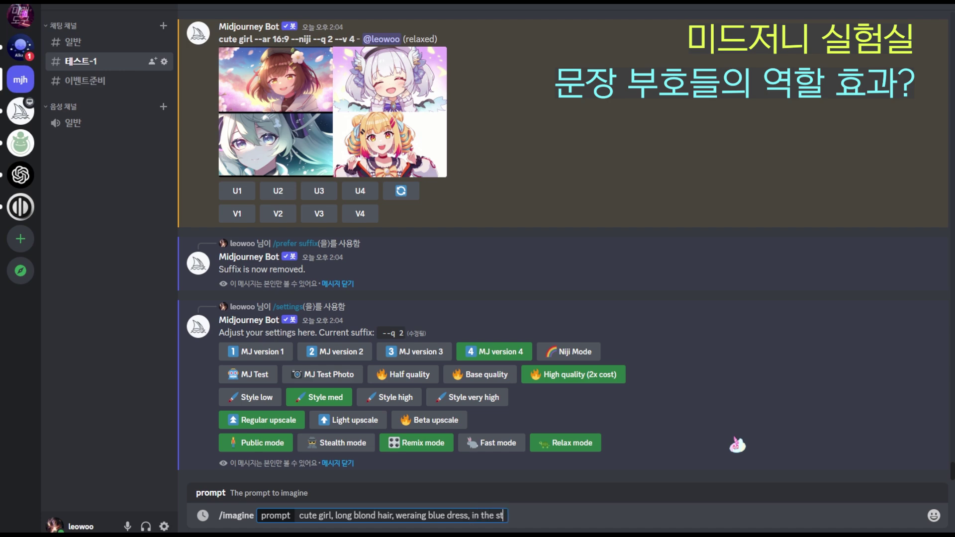
Insert "angry," before "in the street" in the prompt and submit it for generation.
key("Left")
key("Left")
key("Left")
key("Left")
key("Left")
key("Left")
key("Left")
key("Left")
key("Left")
key("Left")
key("Left")
key("Left")
key("Left")
key("Left")
key("Left")
key("Left")
key("Left")
key("Left")
key("Left")
key("Left")
key("Right")
key("Right")
key("Right")
key("Right")
key("Right")
key("Right")
key("Right")
key("Right")
key("Right")
key("Right")
key("Right")
key("Right")
key("Right")
key("Right")
key("Right")
key("Right")
type("angry")
key("BackSpace")
key("BackSpace")
type("ry")
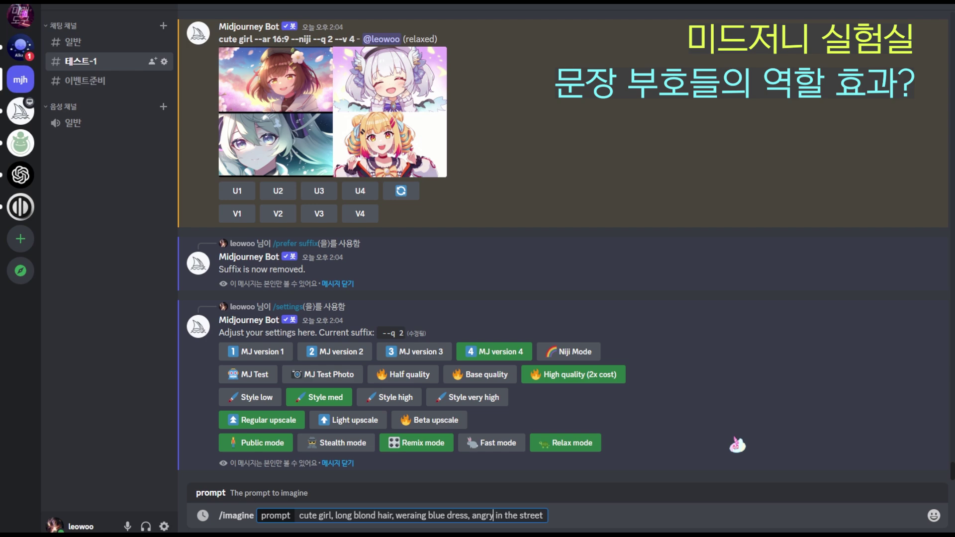
type(",")
key("Return")
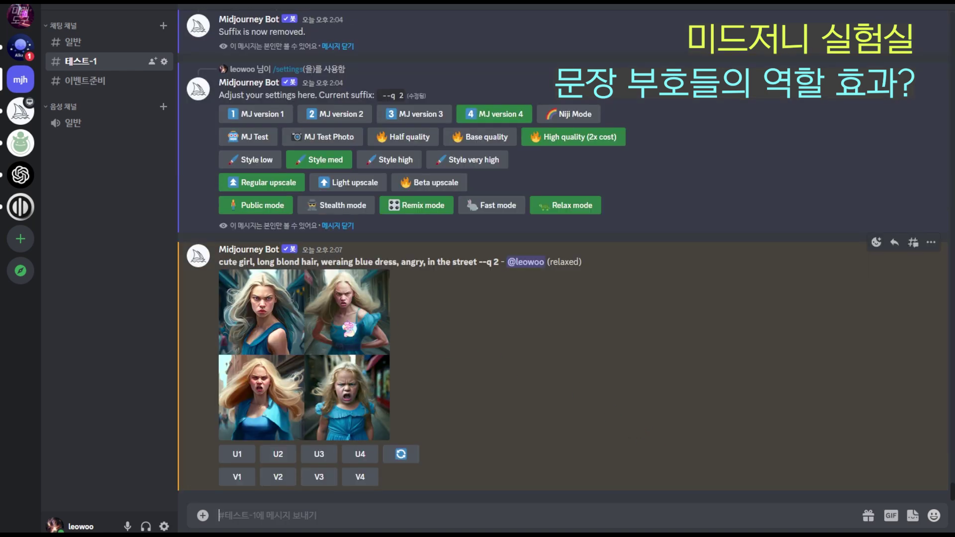
Examine the enlarged image grid generated from the comma-separated prompt, then close the preview.
left_click(355, 329)
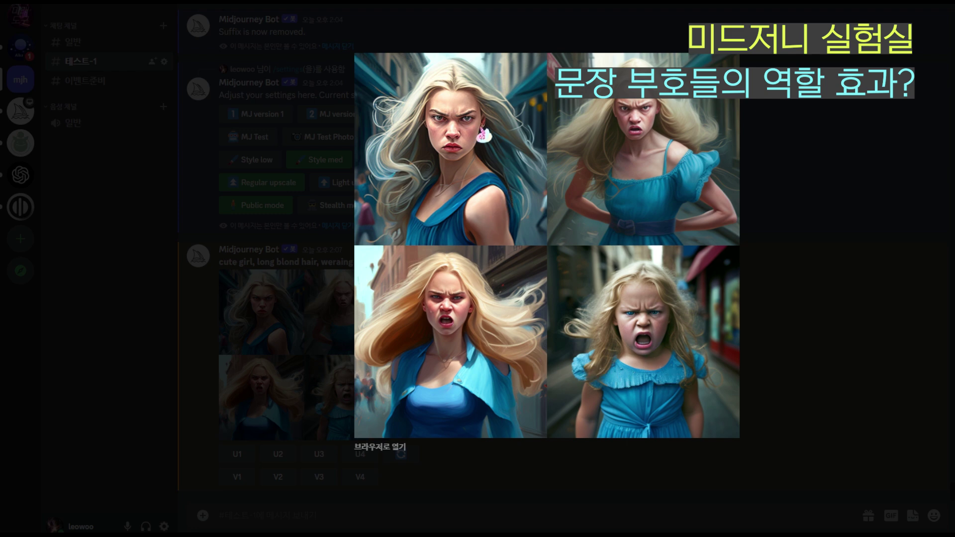
left_click(808, 297)
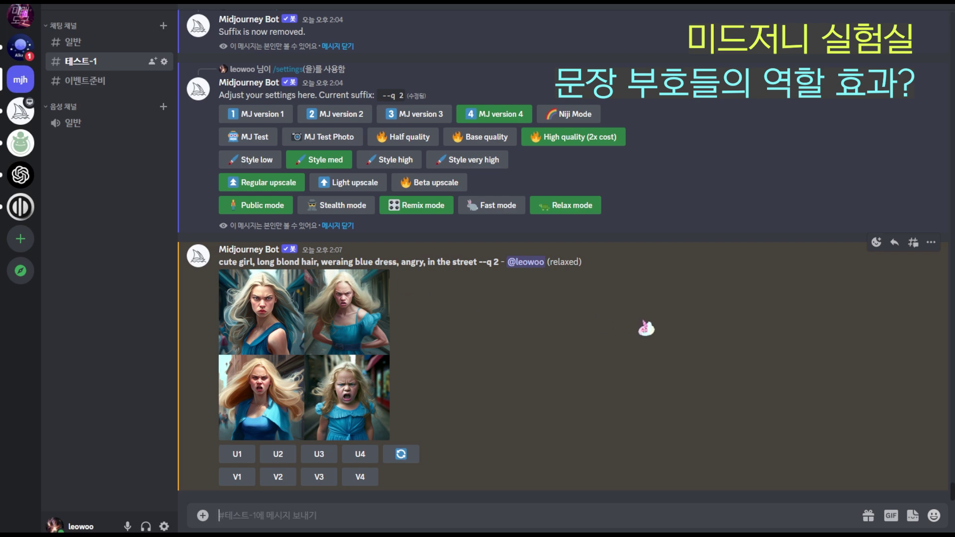
left_click(342, 326)
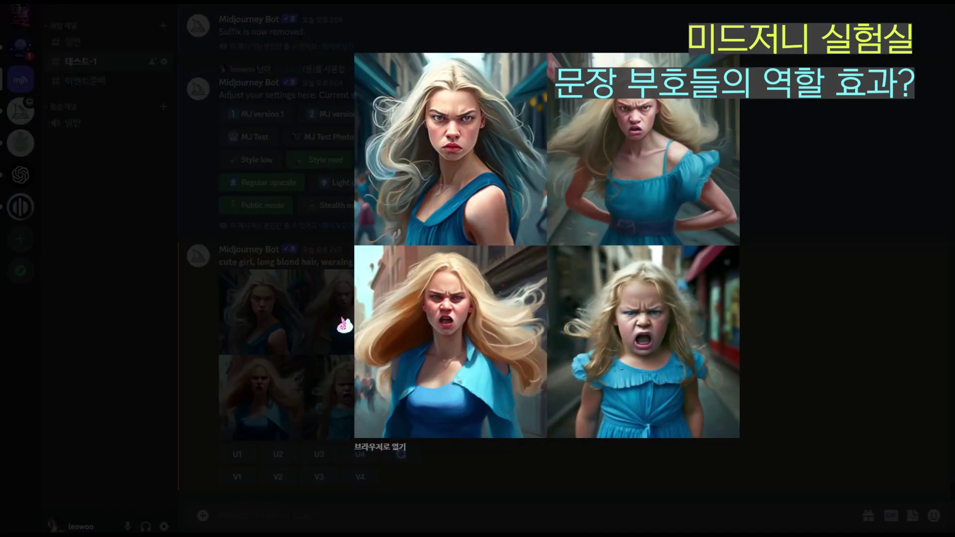
left_click(794, 356)
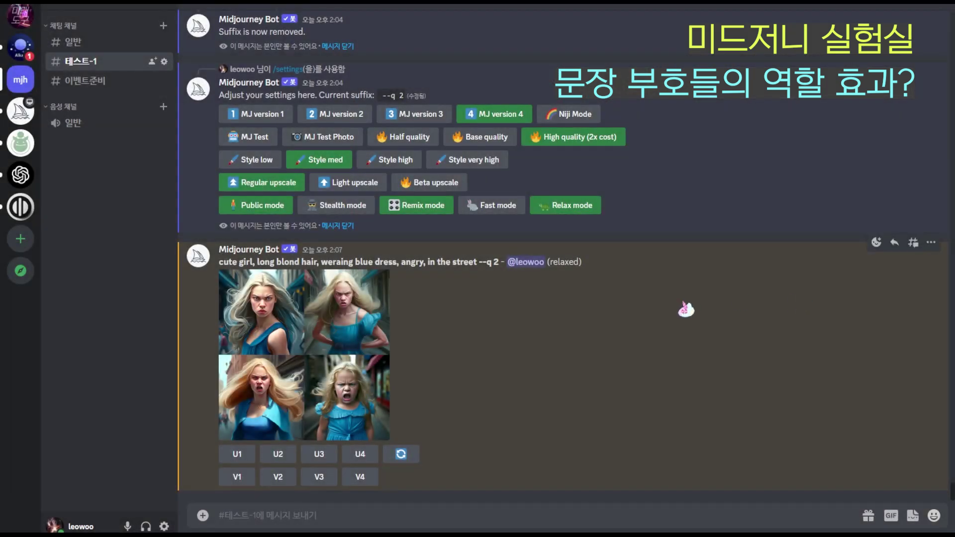
React to the new grid with the envelope emoji and copy its seed number from the Midjourney Bot direct message.
left_click(876, 242)
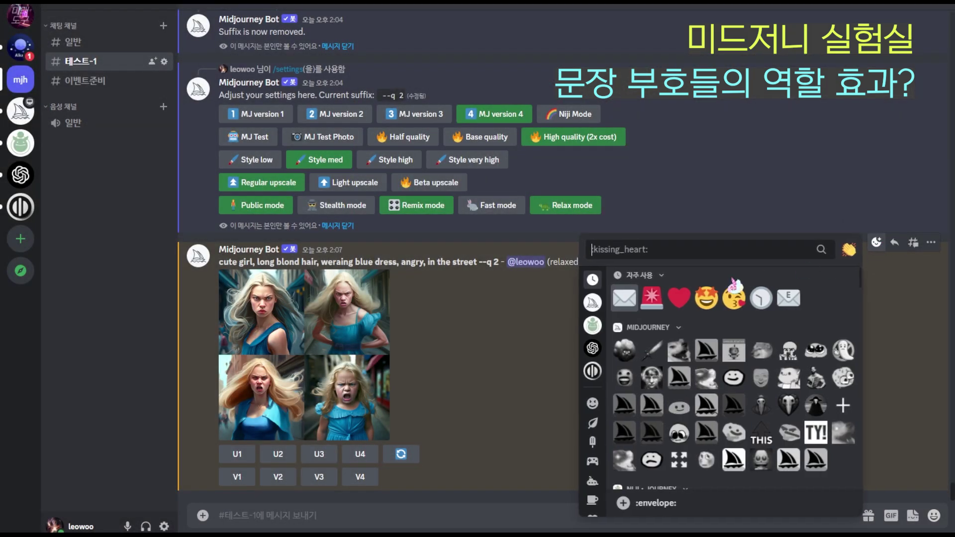
left_click(622, 299)
left_click(20, 15)
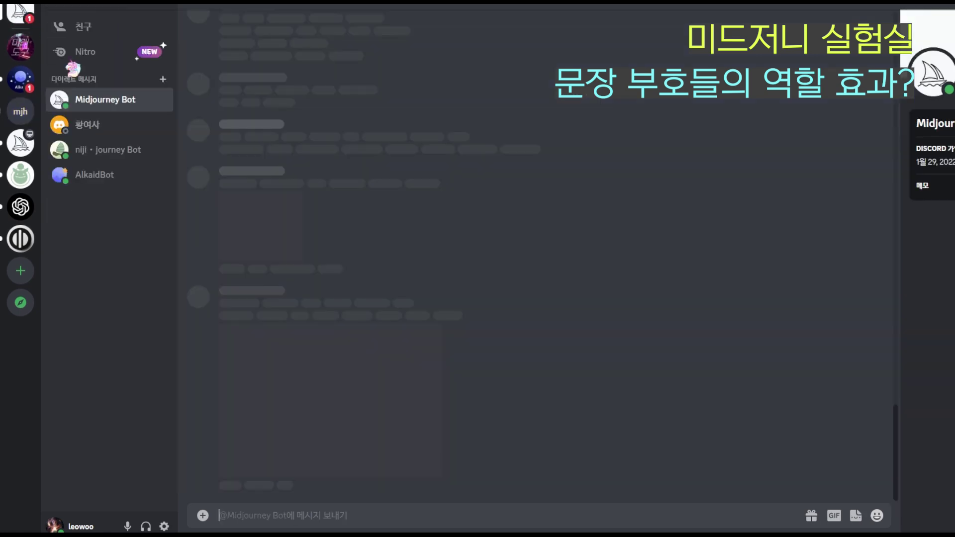
left_click_drag(291, 78, 242, 78)
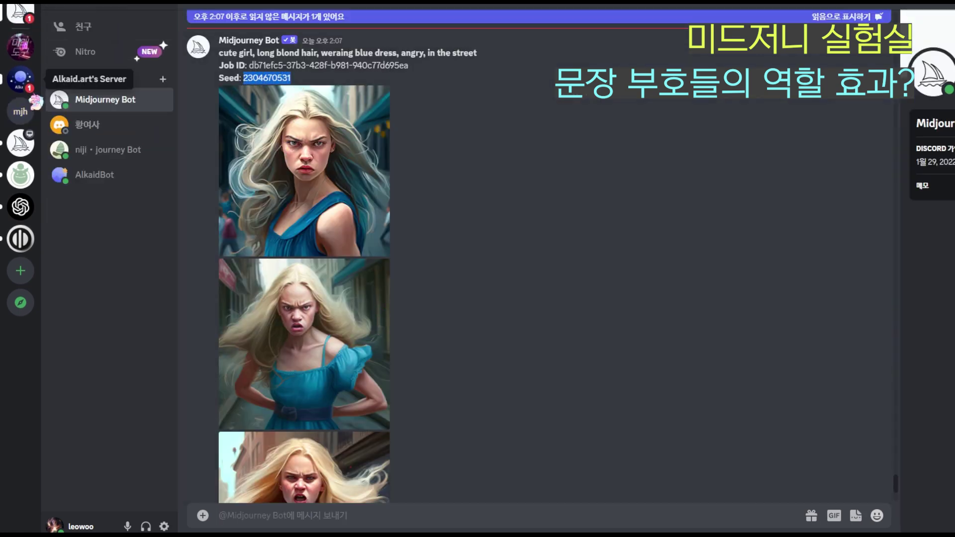
left_click(20, 111)
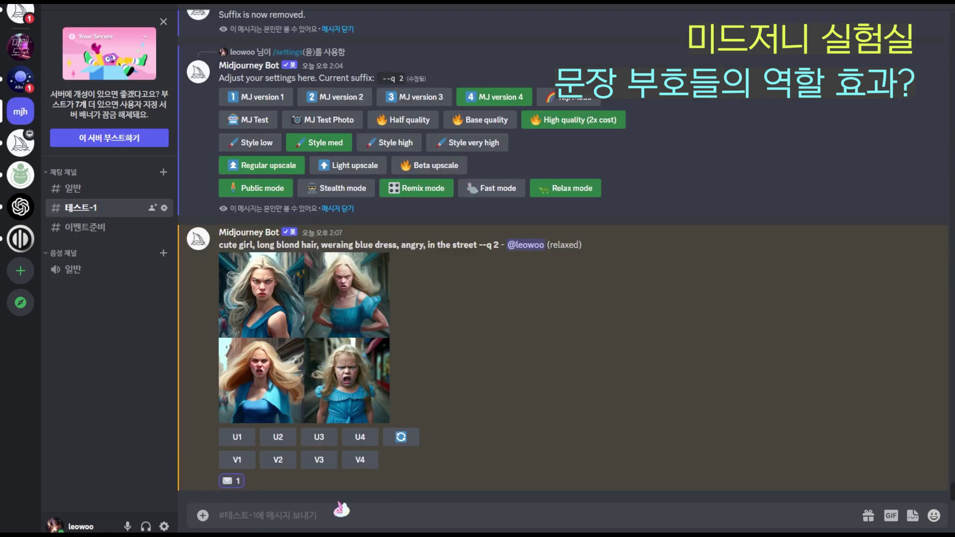
type("/")
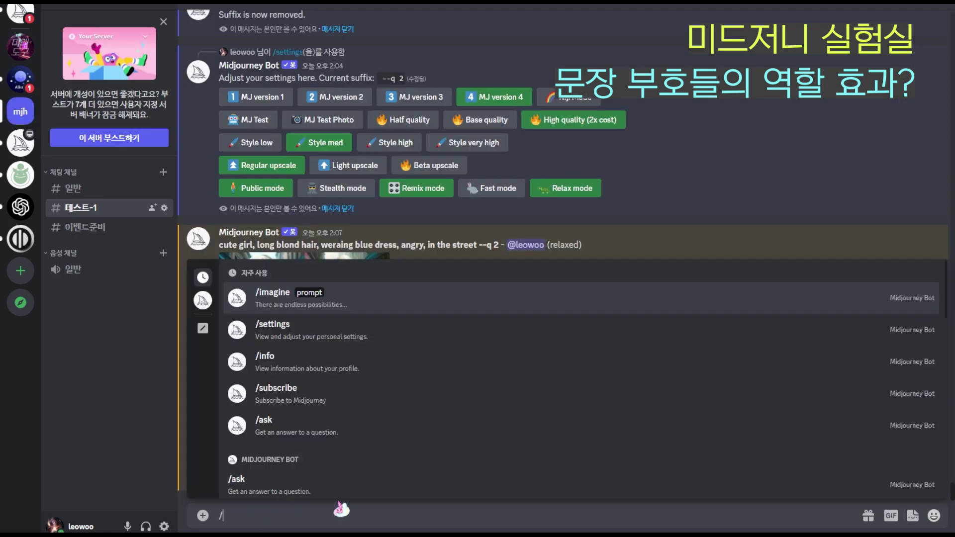
key("BackSpace")
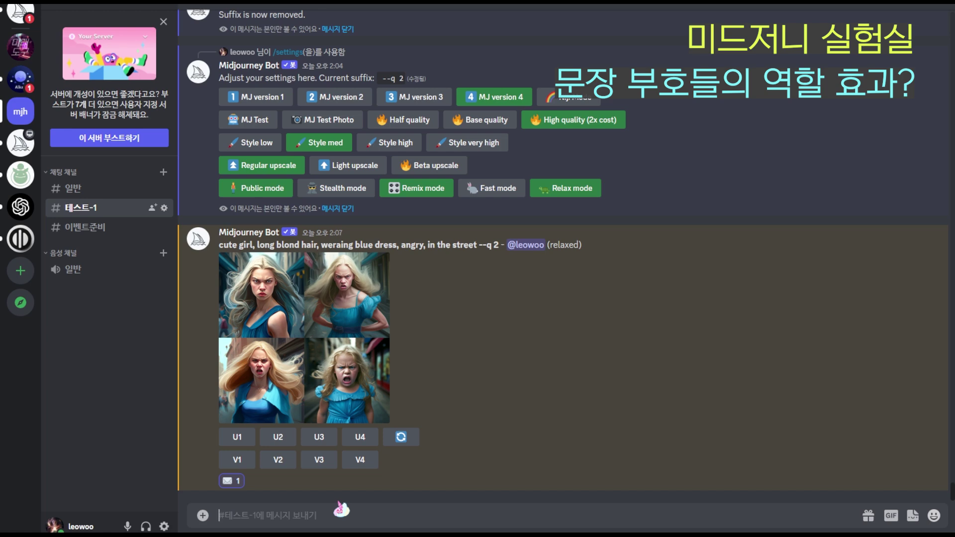
key("ctrl+v")
left_click_drag(219, 224, 478, 227)
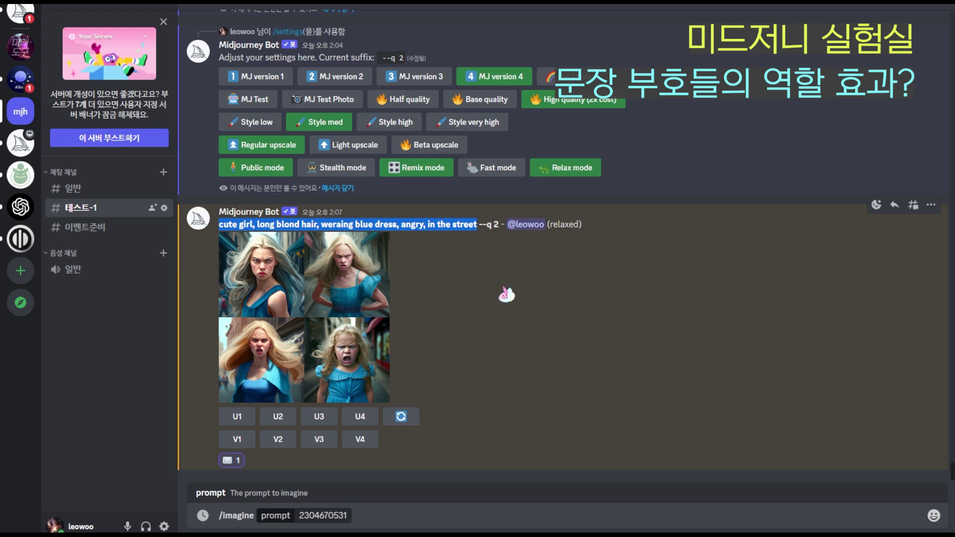
key("ctrl+c")
key("ctrl+v")
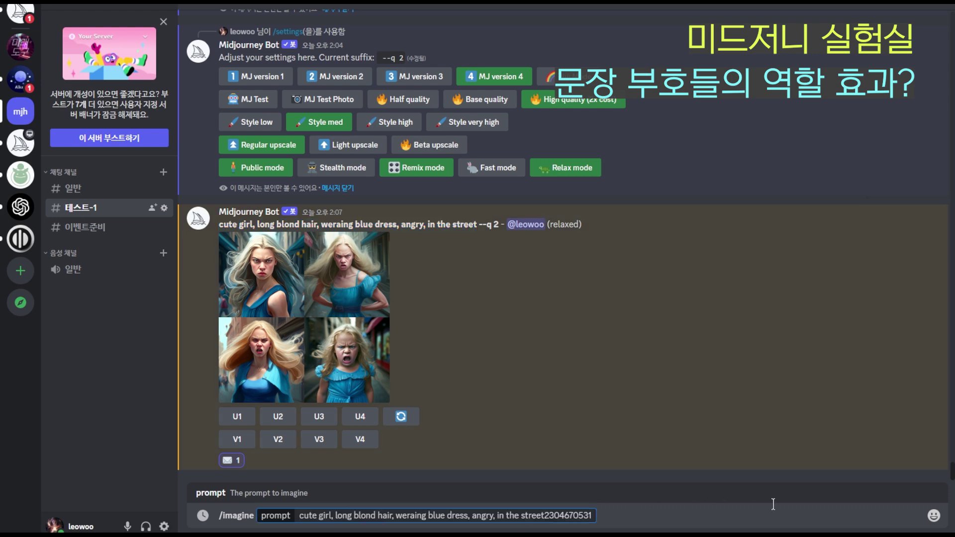
type("--seed")
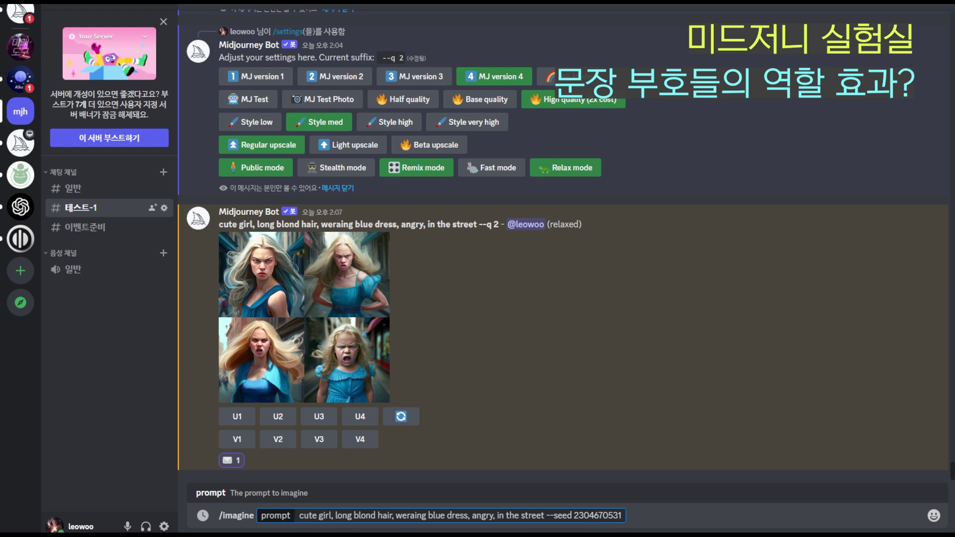
key("Return")
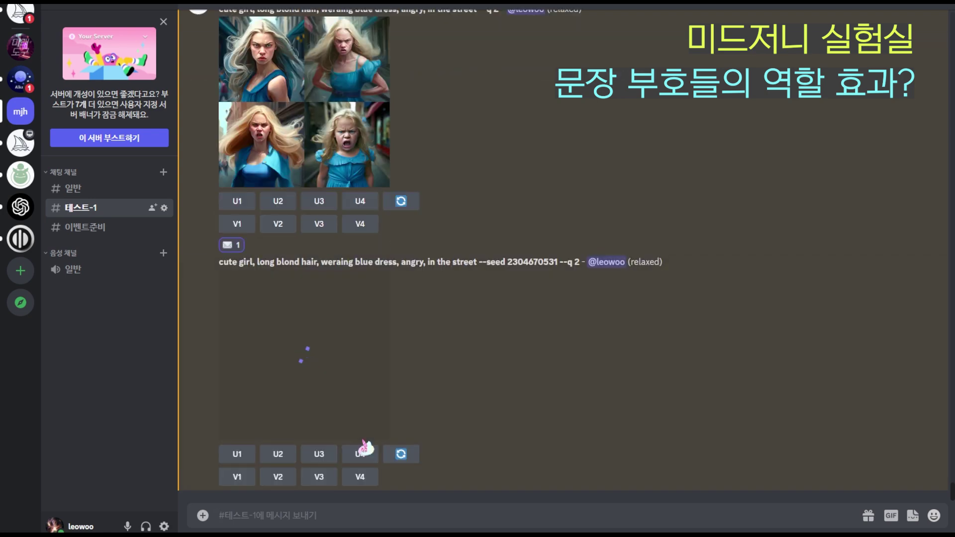
Examine the enlarged grid from the seeded prompt to compare it with the original generation.
left_click(373, 403)
left_click(820, 330)
left_click(357, 390)
key("Escape")
left_click(357, 390)
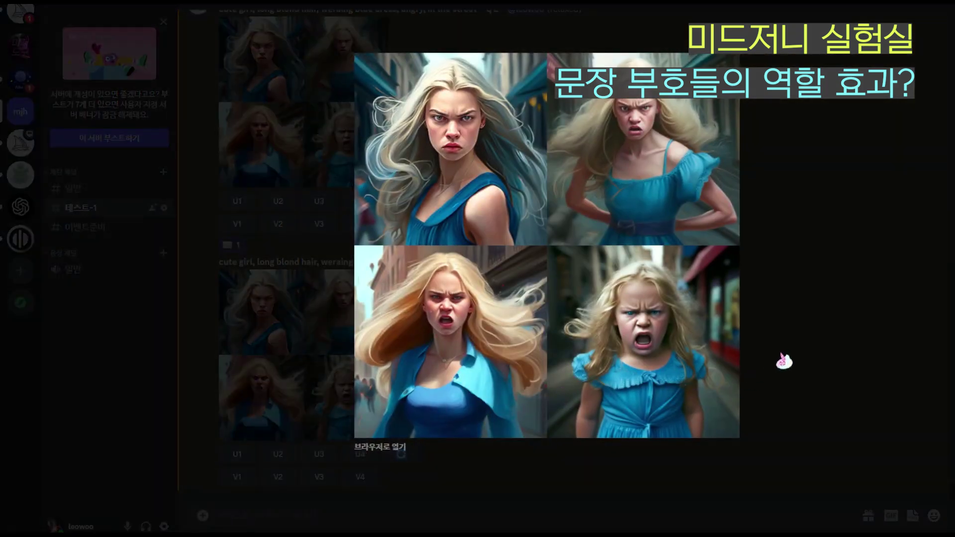
left_click(784, 358)
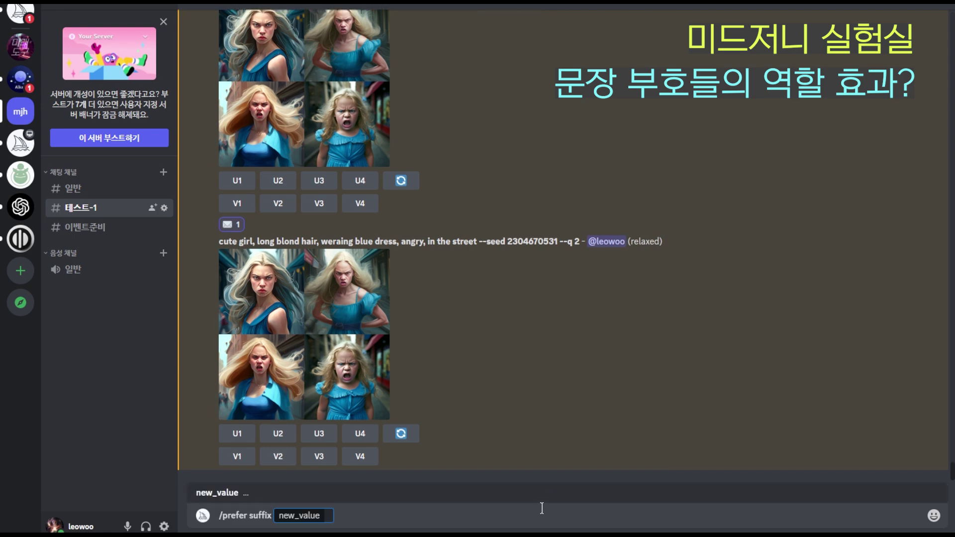
left_click_drag(479, 243, 555, 243)
left_click(329, 517)
key("ctrl+v")
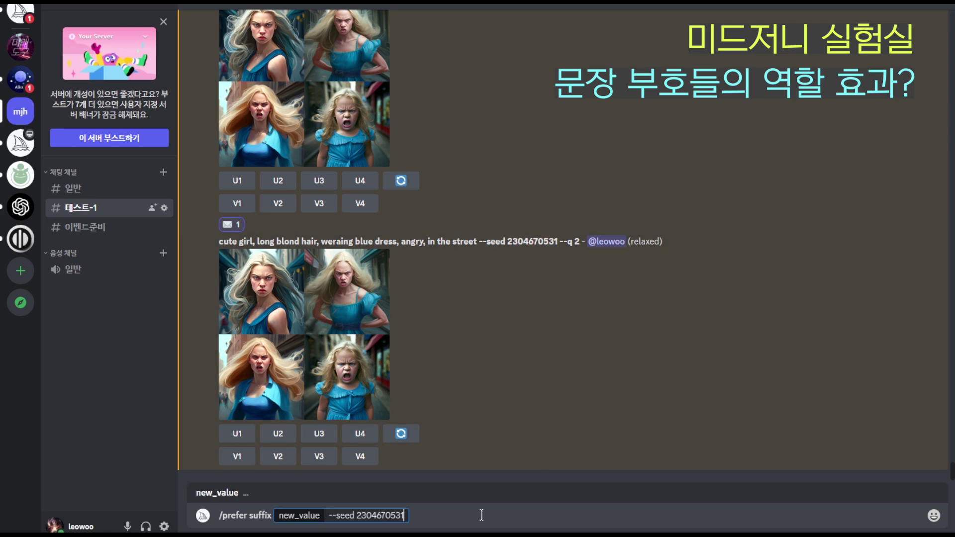
key("Return")
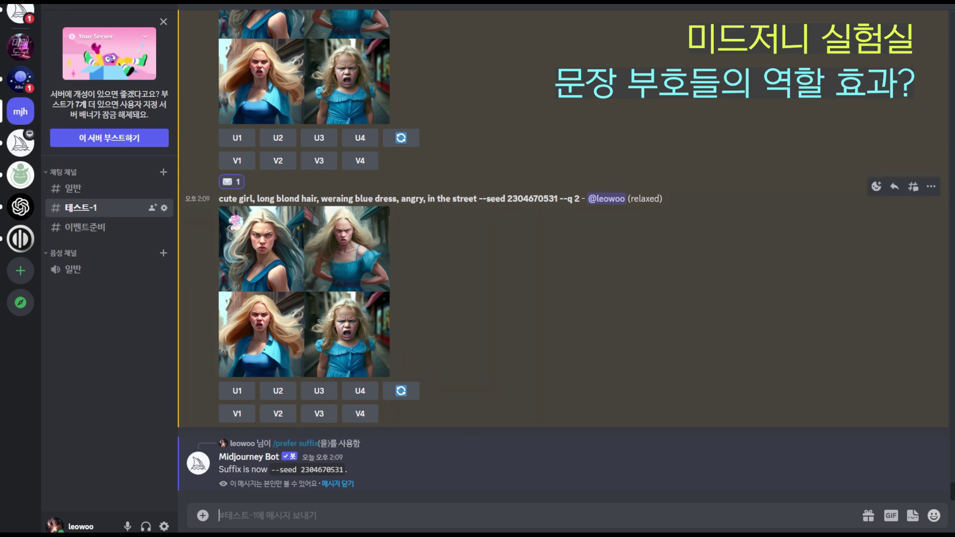
Generate the same prompt without commas: "cute girl long blond hair weraing blue dress angry in the street".
left_click_drag(218, 199, 469, 201)
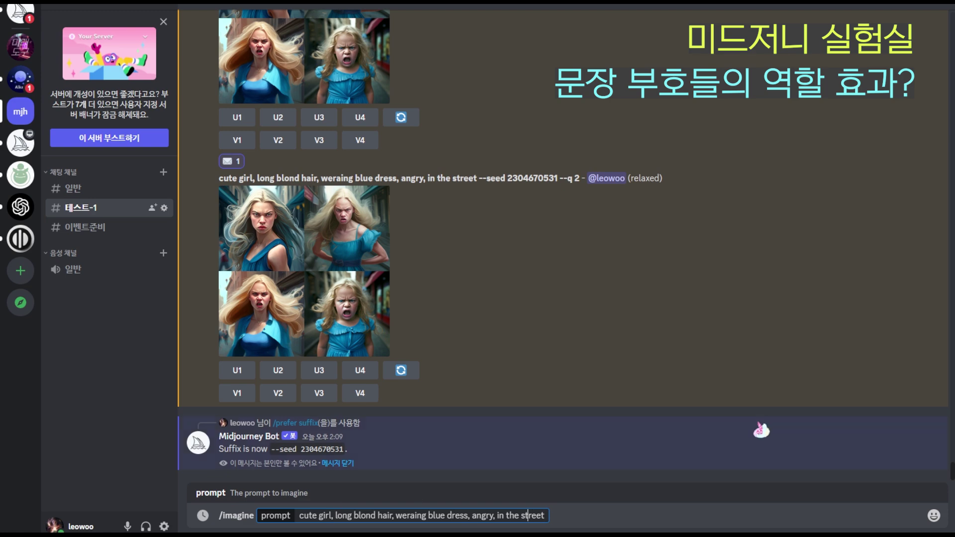
key("BackSpace")
key("BackSpace")
key("Return")
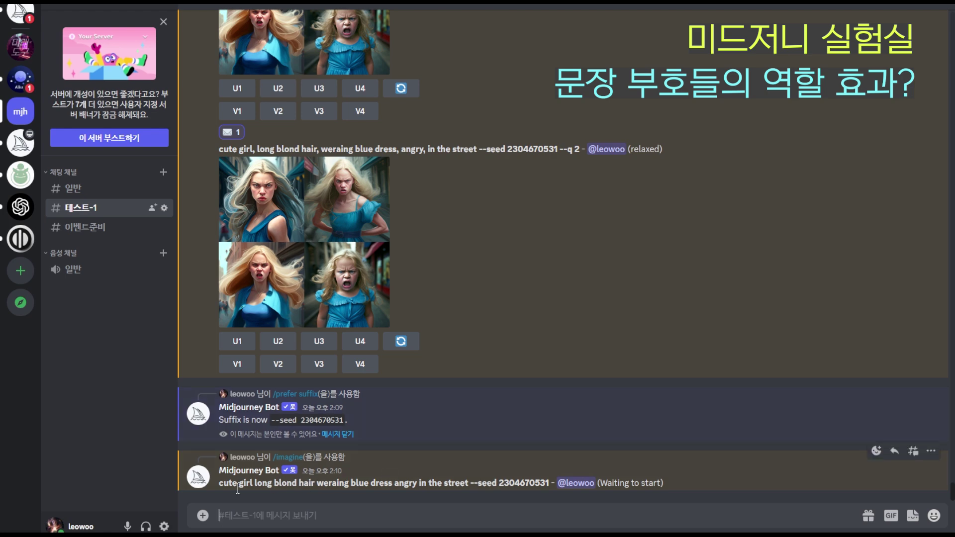
Copy the comma-free prompt text into a new /imagine prompt.
left_click_drag(220, 482, 468, 483)
left_click(457, 517)
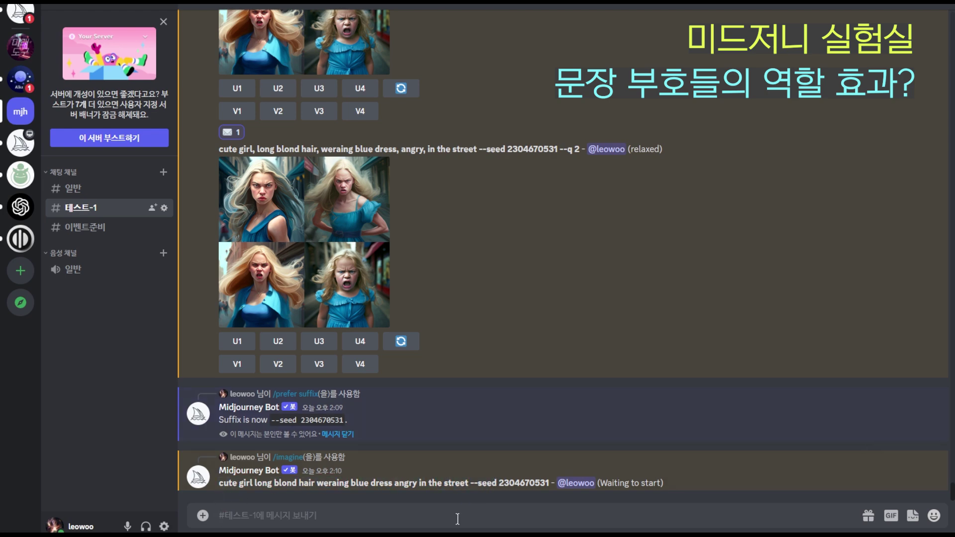
type("/imagine")
key("Tab")
key("ctrl+v")
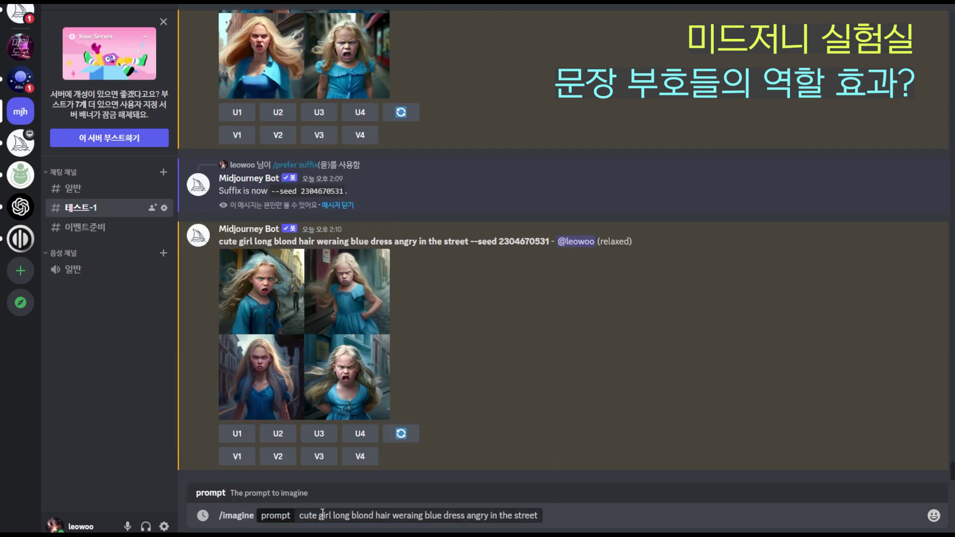
Add hyphens after each phrase, giving "cute girl- long blond hair- weraing blue dress- angry- in the street", and submit the prompt.
left_click(316, 515)
type("-")
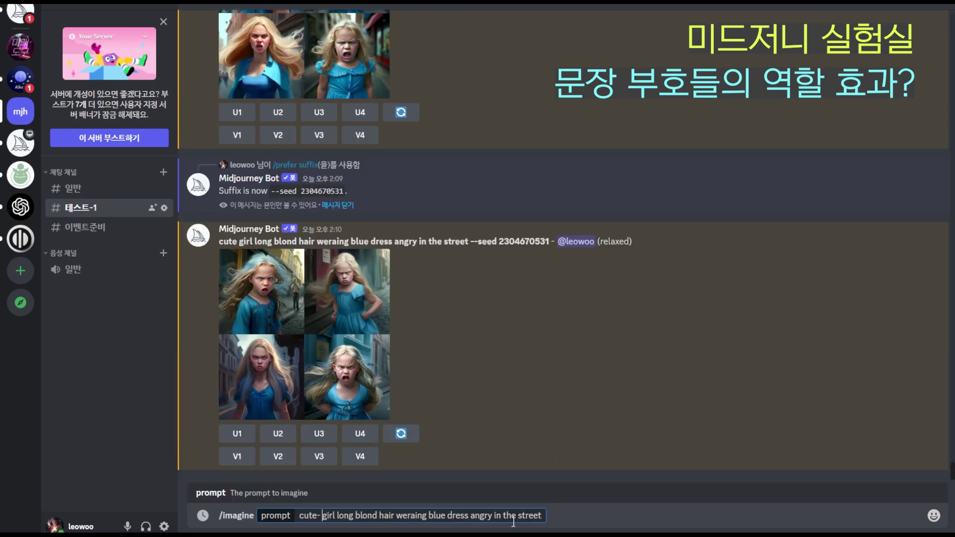
key("BackSpace")
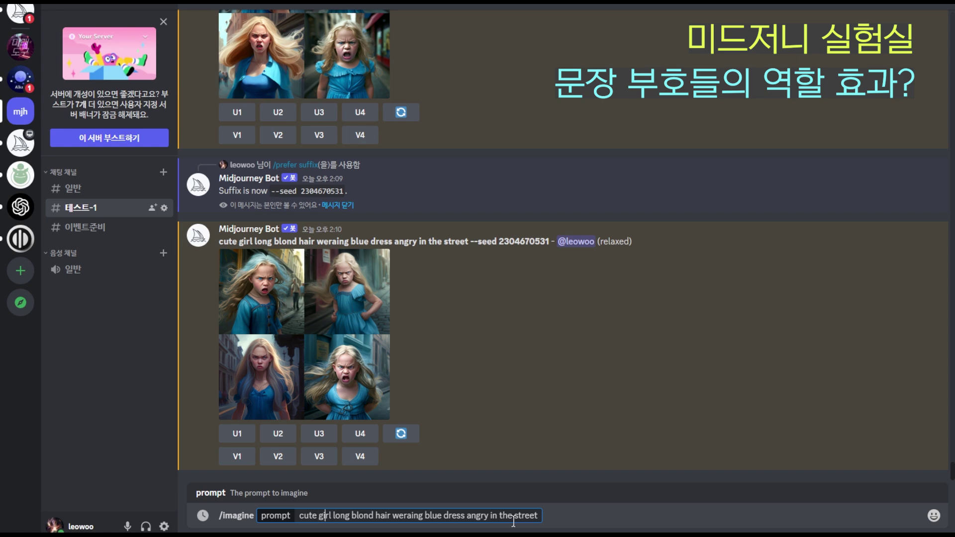
key("Left")
type("-")
key("Right")
key("Right")
type("-")
key("Right")
key("Right")
key("Right")
key("Right")
key("Right")
key("Right")
key("Right")
key("Right")
key("Right")
key("Right")
key("Right")
key("Right")
key("Right")
key("Right")
key("Right")
key("Right")
key("Right")
key("Right")
key("Right")
key("Right")
type("-")
key("Right")
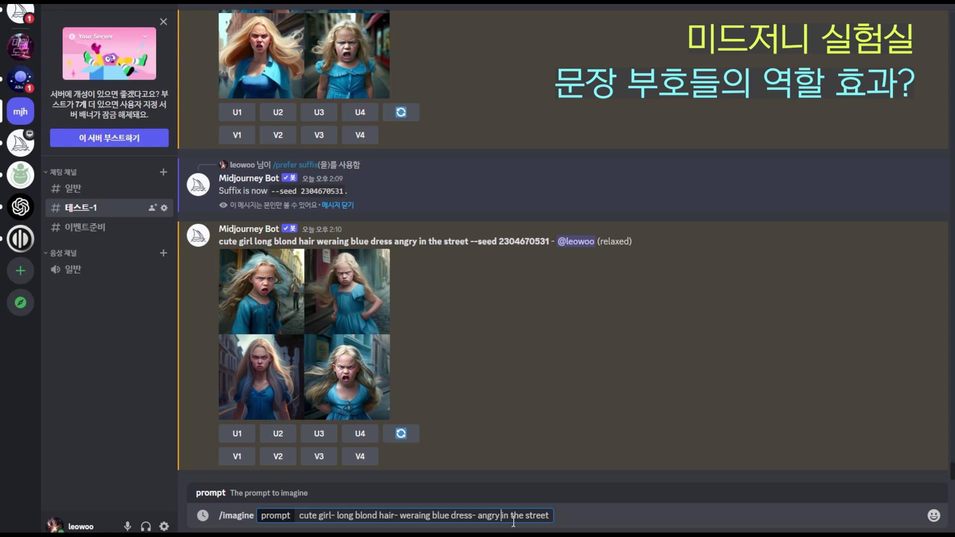
type("-")
key("Return")
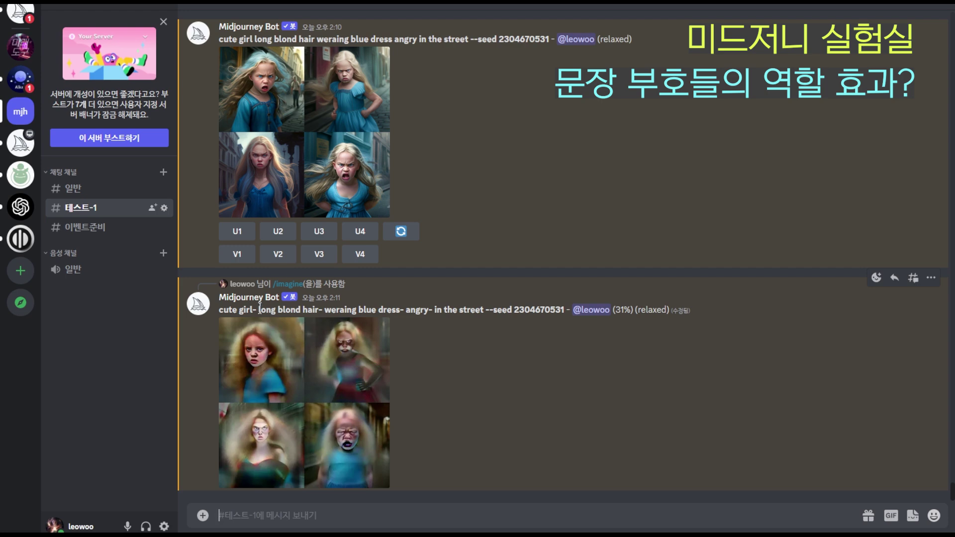
Compare the enlarged image grid of the seeded comma-separated prompt with that of the comma-free prompt.
scroll(454, 398, "up", 3)
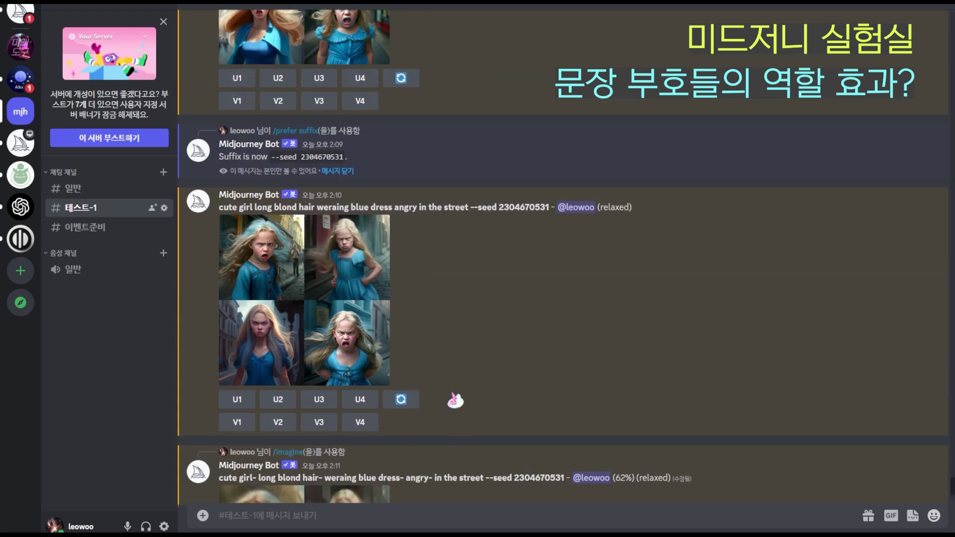
scroll(455, 400, "up", 2)
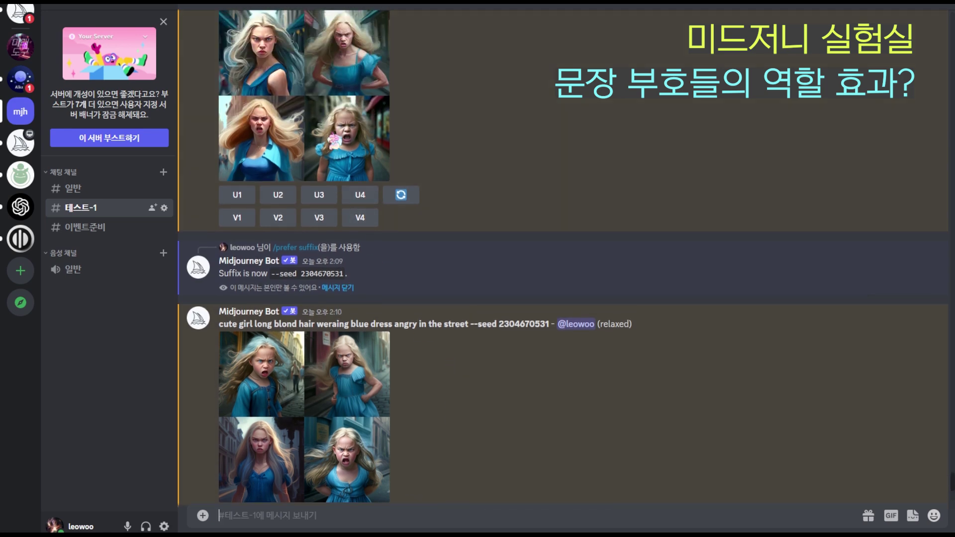
scroll(334, 141, "up", 3)
scroll(340, 308, "down", 2)
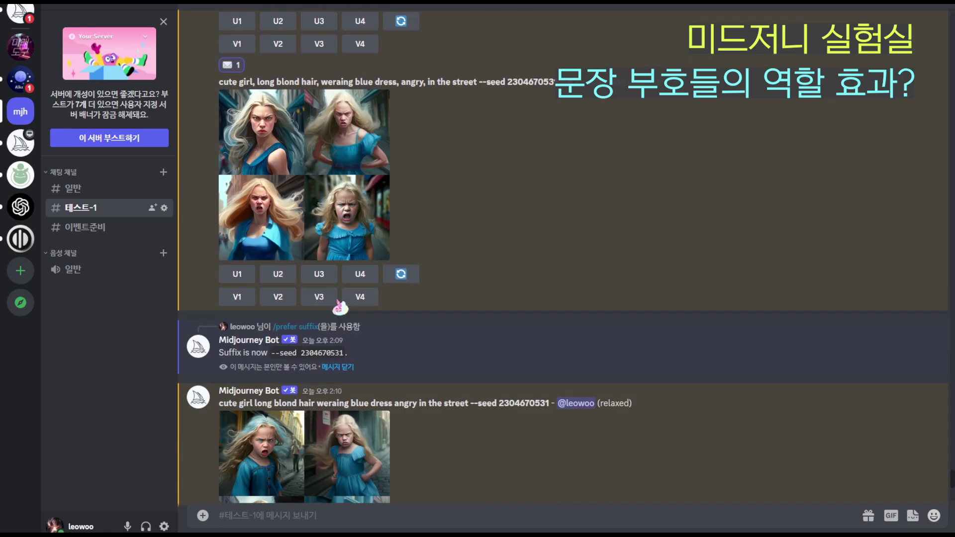
scroll(340, 308, "down", 3)
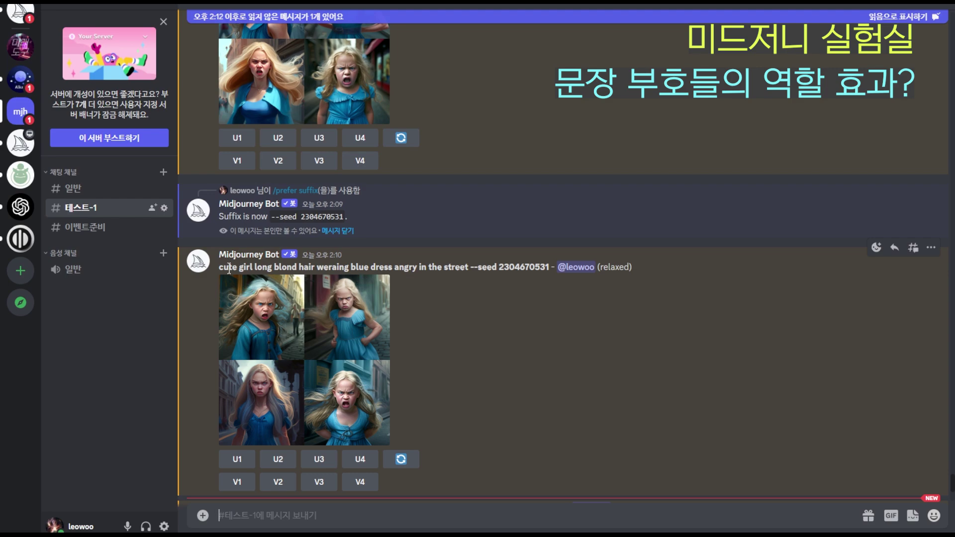
left_click_drag(219, 267, 474, 267)
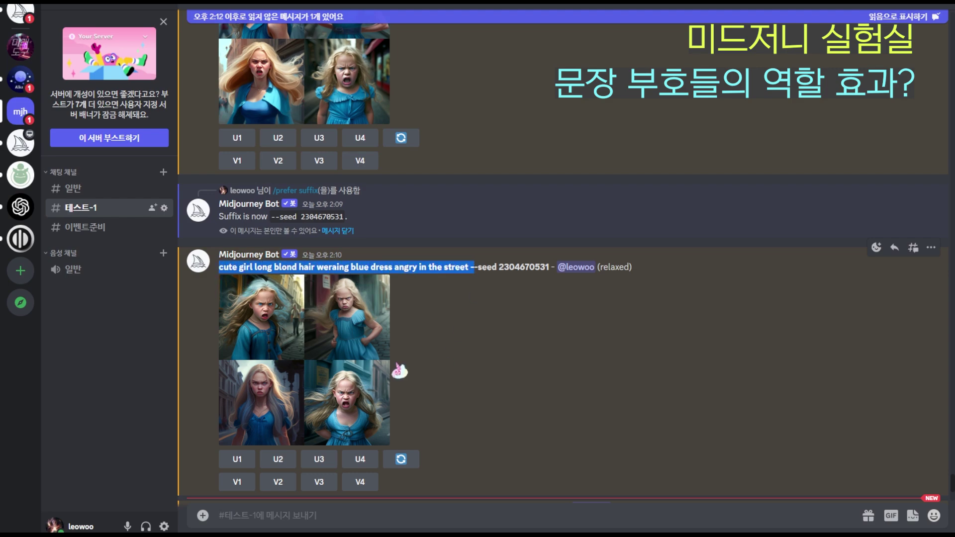
left_click(363, 341)
left_click(303, 330)
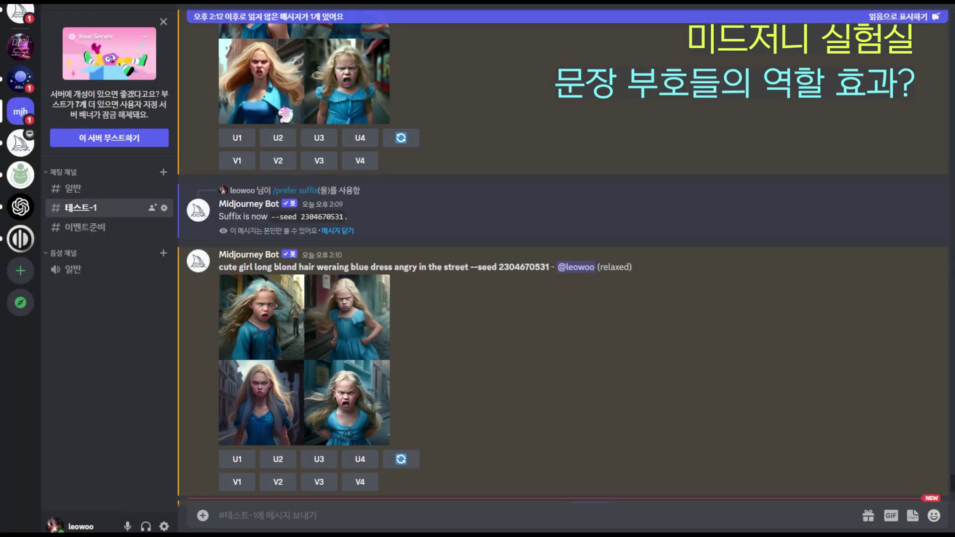
left_click(285, 114)
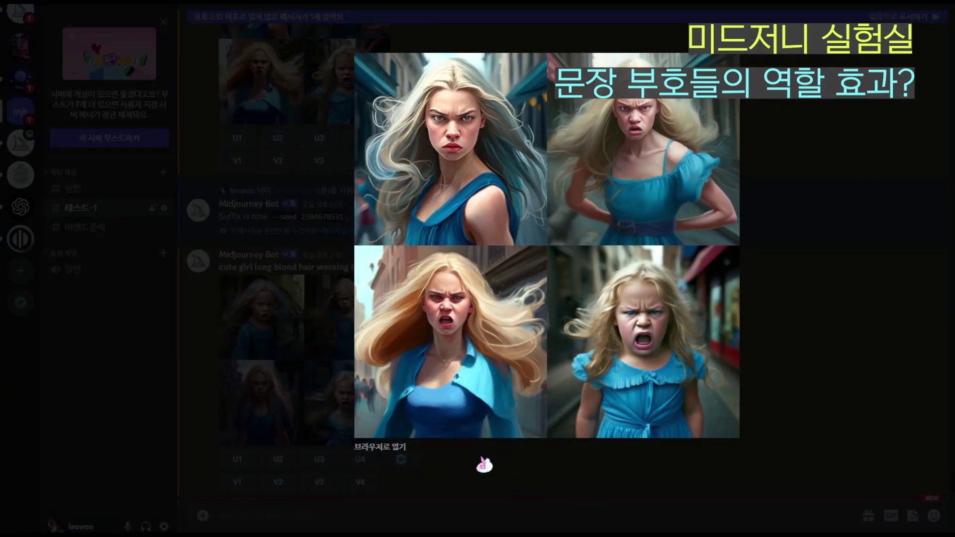
left_click(483, 465)
left_click(334, 366)
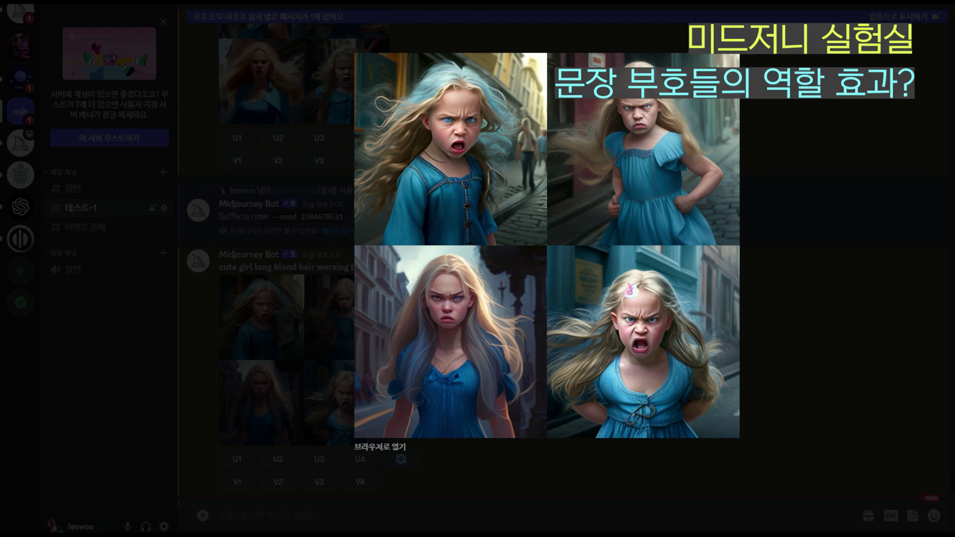
left_click(770, 283)
View the seeded comma prompt's grid and the comma-free prompt's grid enlarged once more.
scroll(409, 177, "up", 2)
scroll(388, 224, "up", 2)
left_click(361, 191)
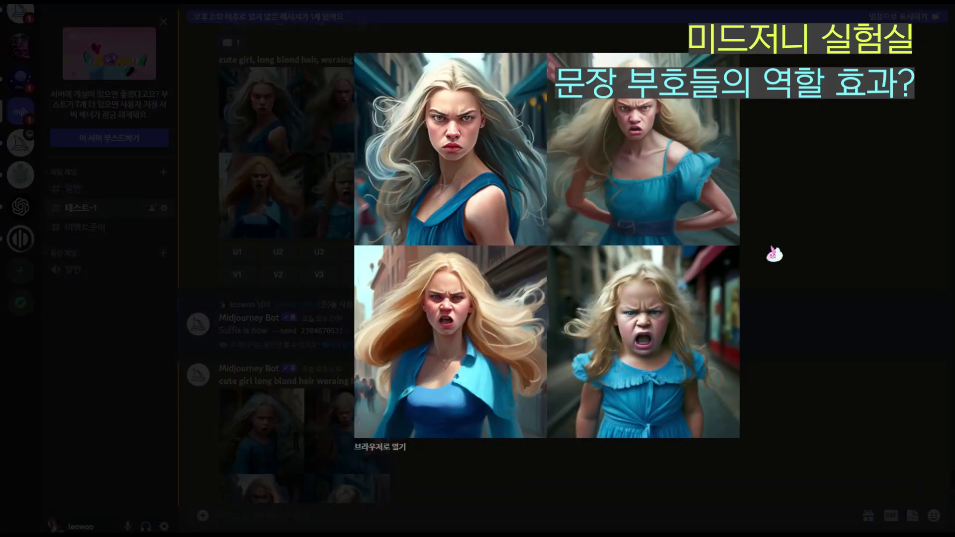
left_click(773, 254)
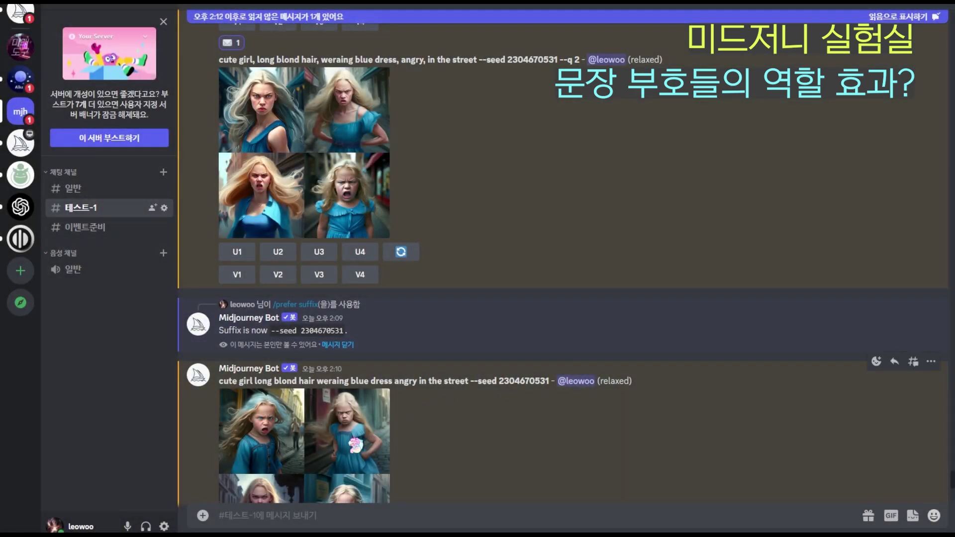
left_click(356, 445)
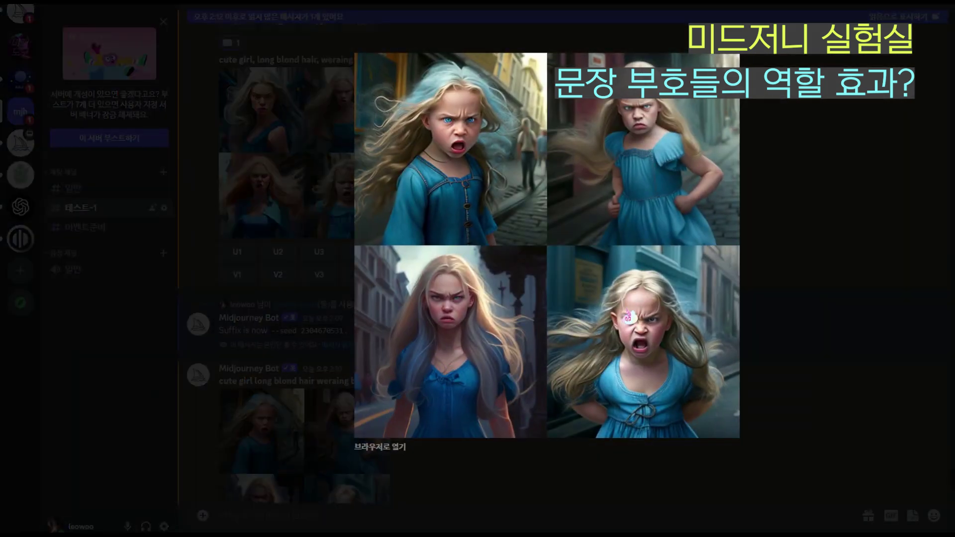
left_click(791, 305)
scroll(410, 276, "down", 1)
left_click_drag(238, 324, 374, 323)
left_click(454, 368)
scroll(428, 338, "up", 7)
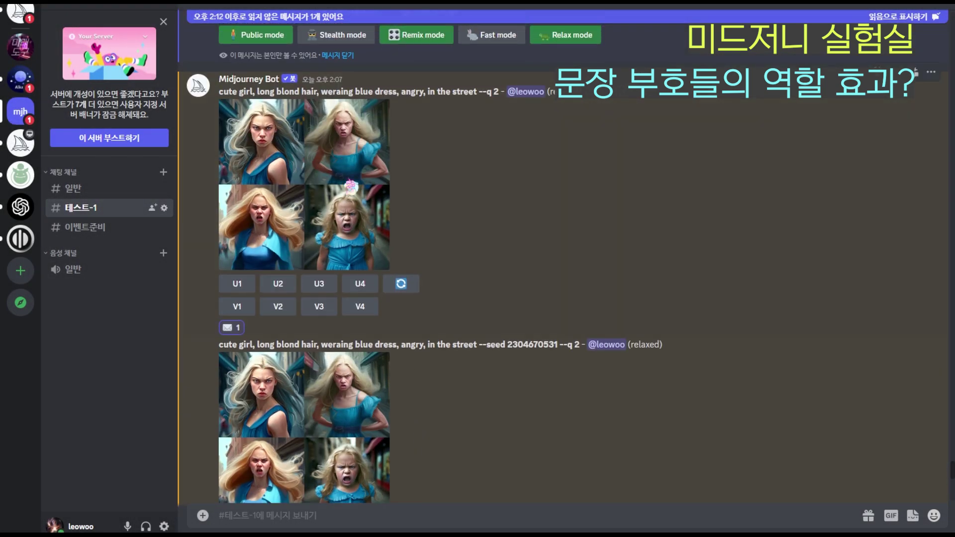
left_click(320, 207)
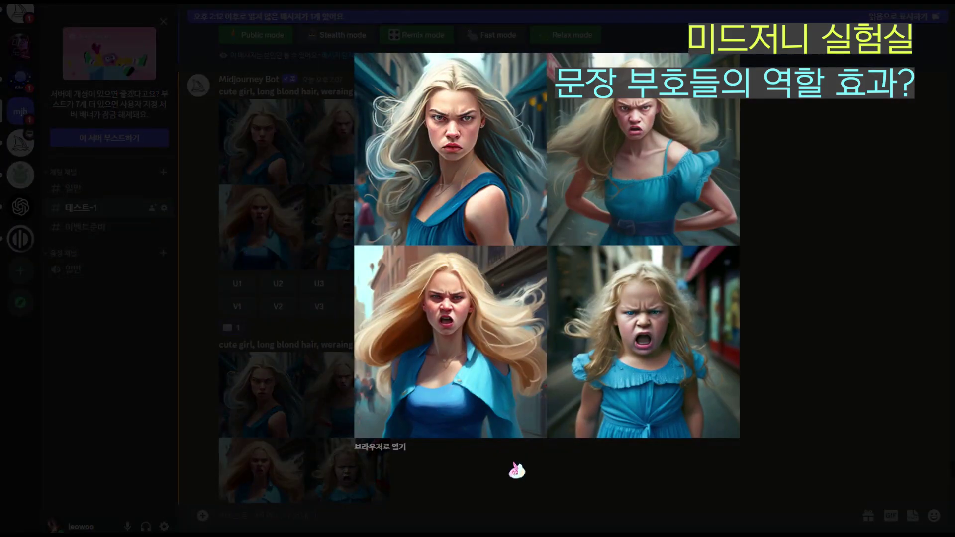
left_click(516, 470)
left_click(320, 437)
left_click(536, 489)
Examine the comma-free prompt's grid and the finished hyphenated prompt's grid at enlarged size.
scroll(411, 396, "down", 10)
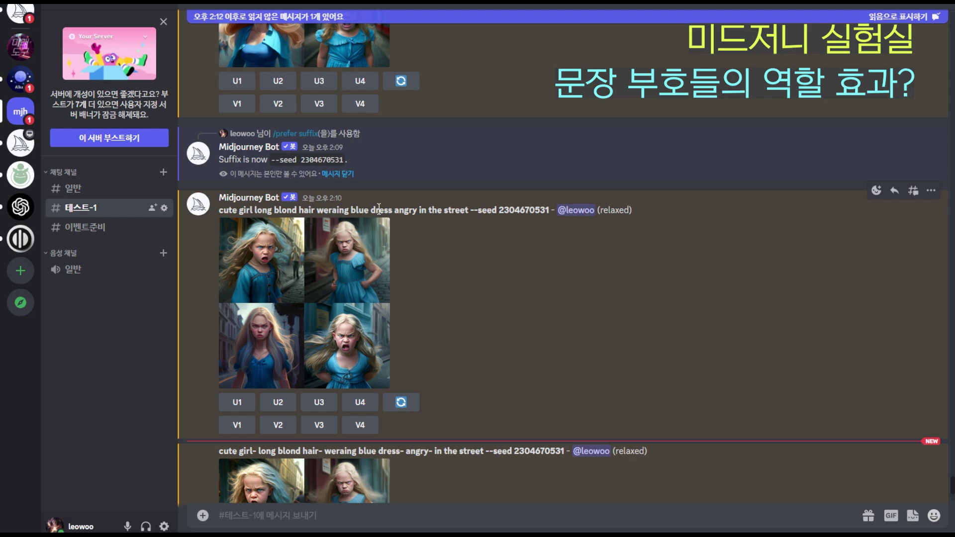
left_click(359, 293)
left_click(787, 377)
scroll(656, 373, "down", 2)
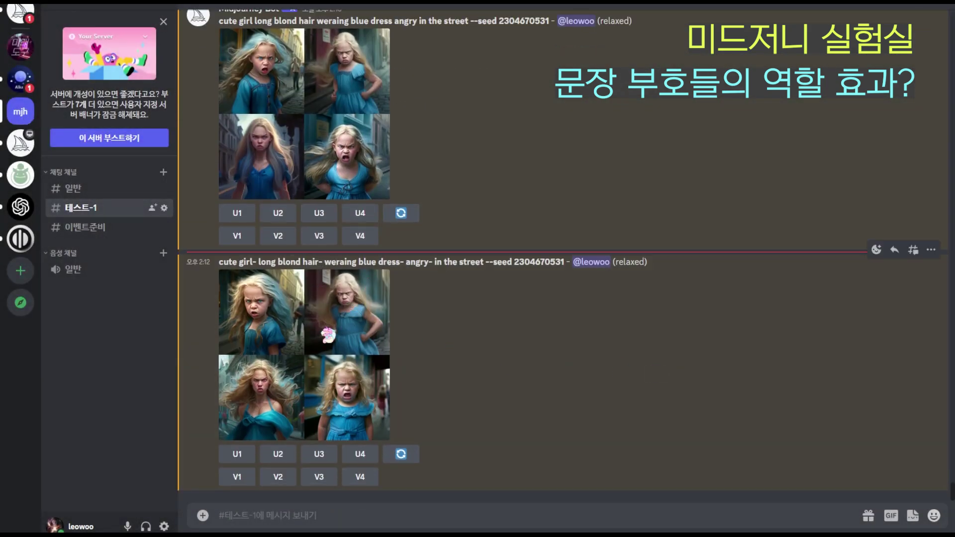
left_click(348, 329)
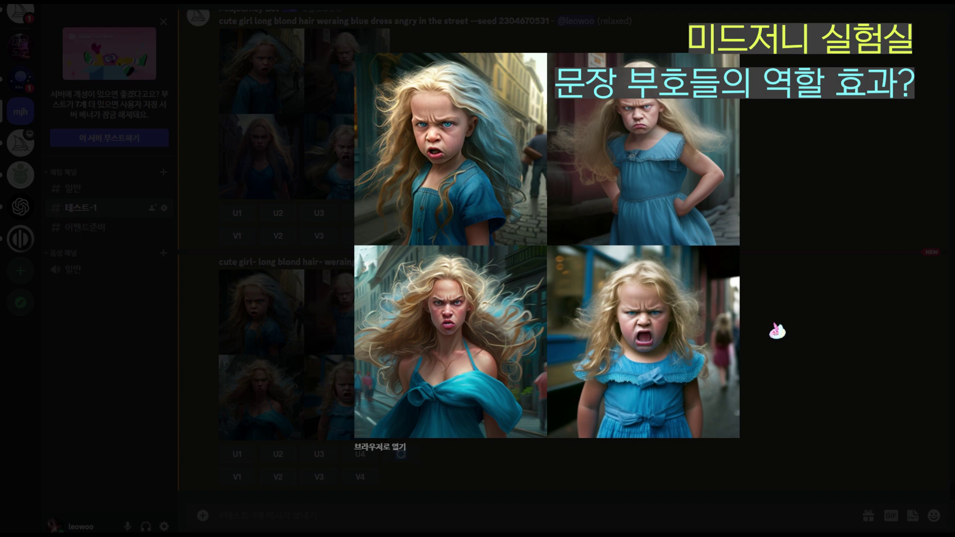
left_click(777, 331)
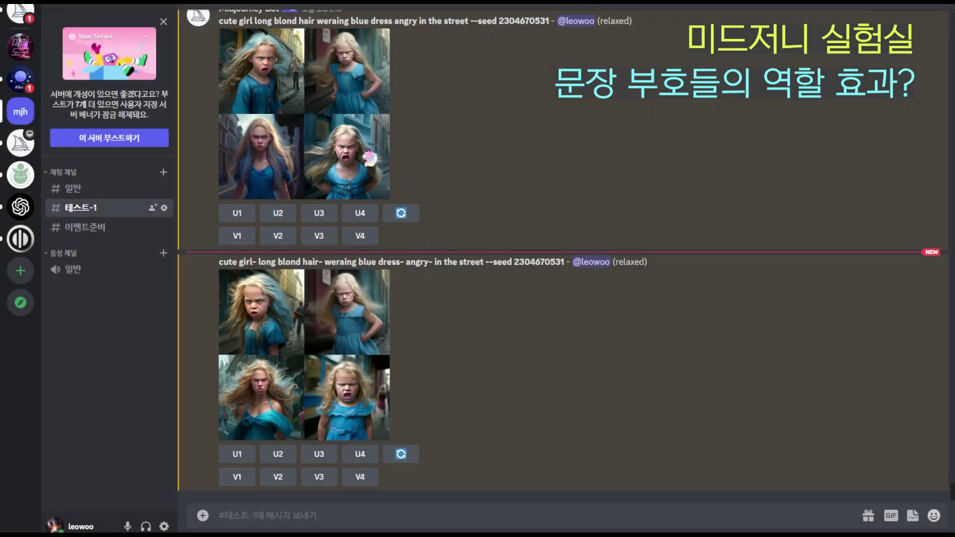
Alternate between the enlarged comma-free and hyphenated grids to compare their four images.
left_click(378, 164)
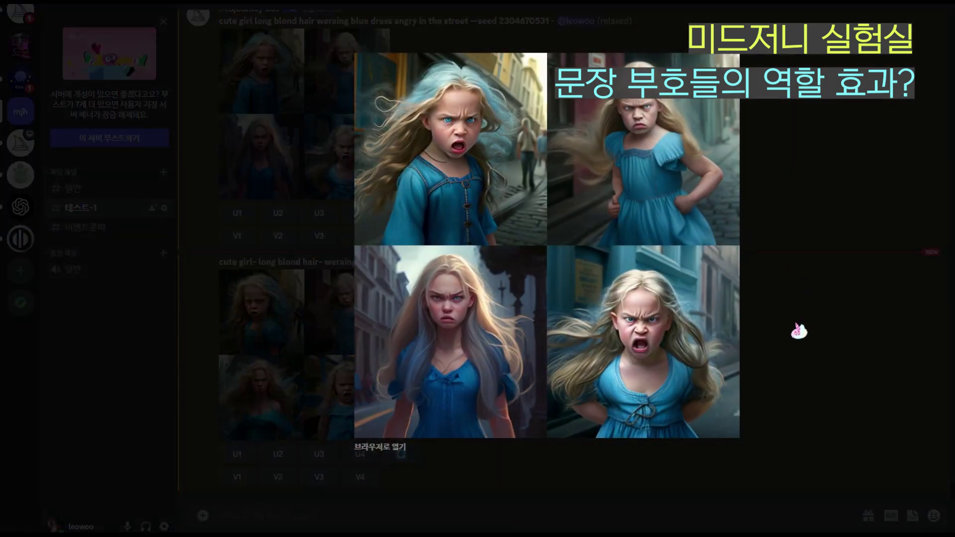
left_click(799, 330)
left_click(314, 383)
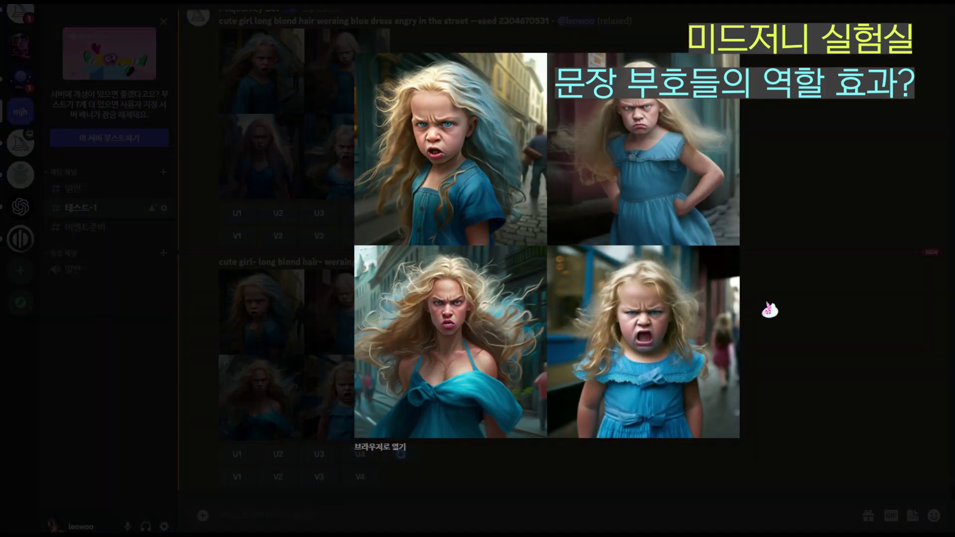
left_click(769, 310)
left_click(331, 133)
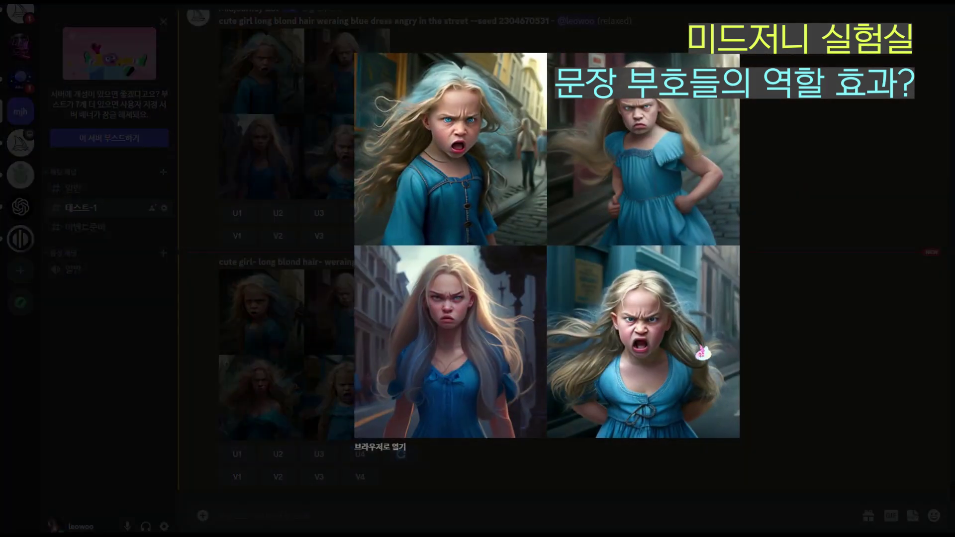
left_click(780, 338)
left_click(338, 359)
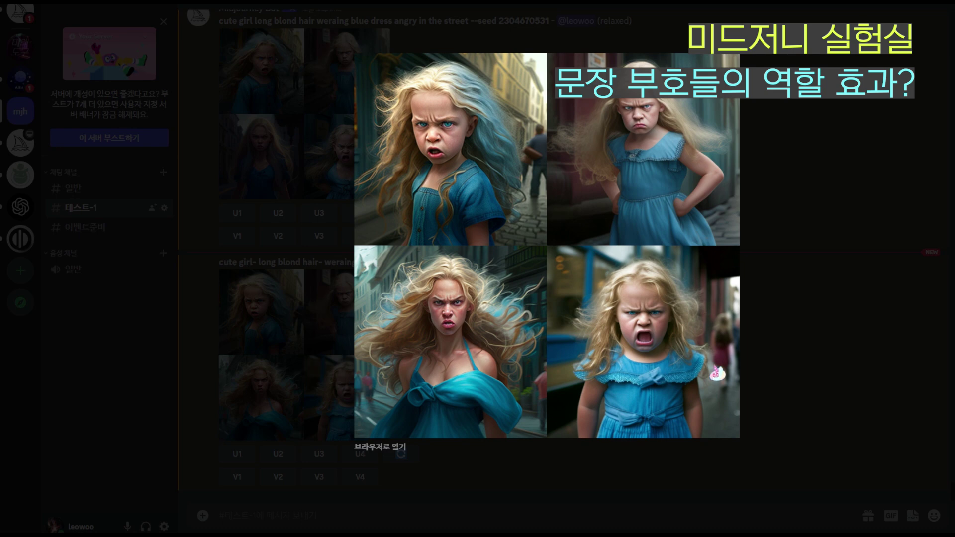
left_click(775, 364)
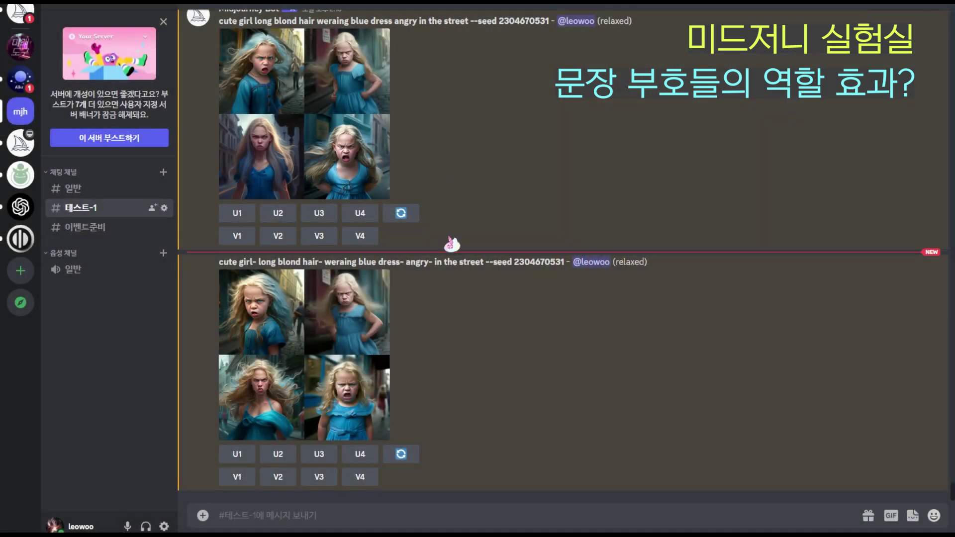
Start a new /imagine prompt with the comma-free text and put "cute girl" and "long blond hair" in double quotes.
type("/imagine prompt")
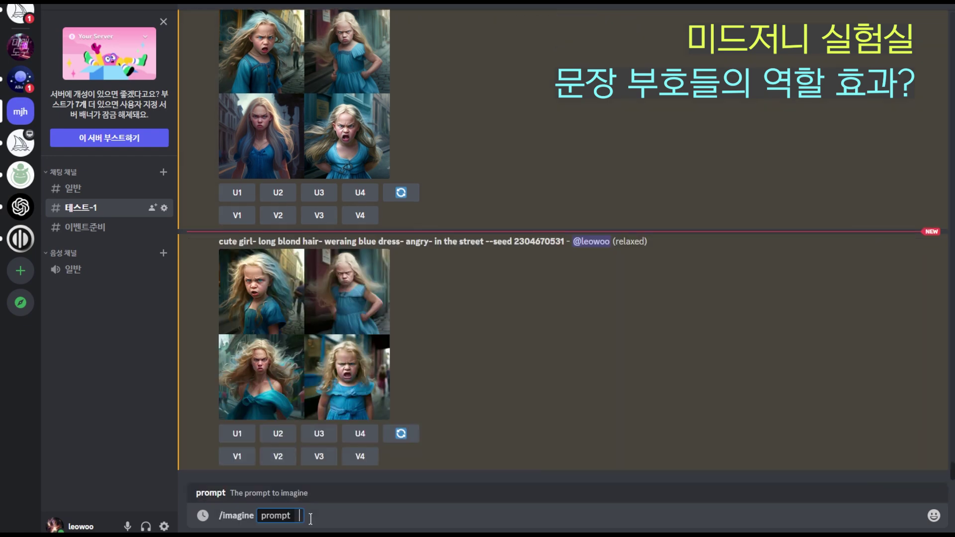
type("cute girl long blond hair weraing blue dress angry in the street")
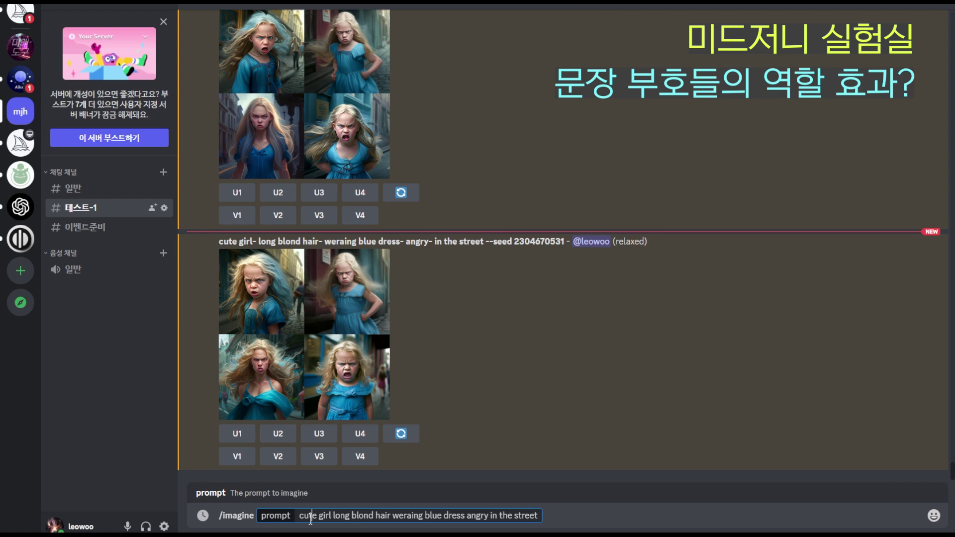
type("\"")
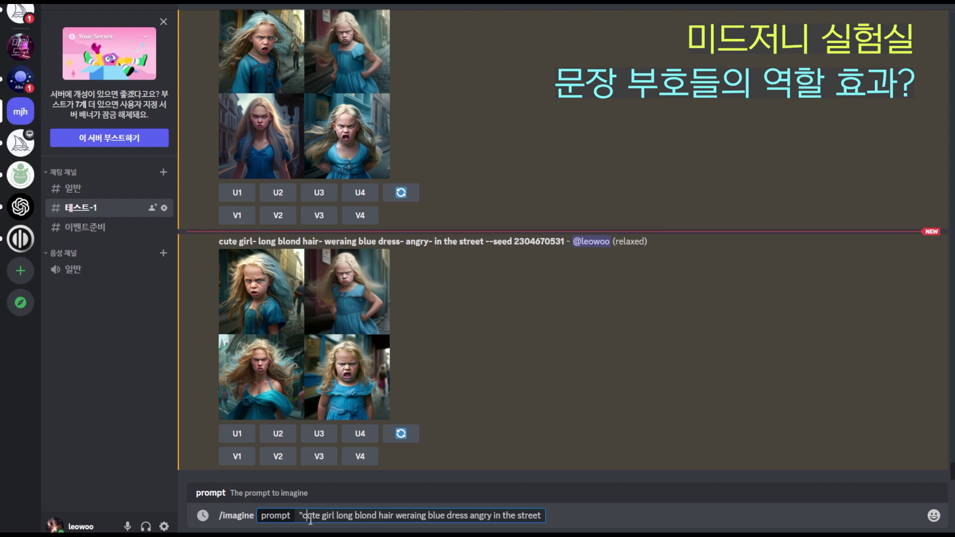
type("\"")
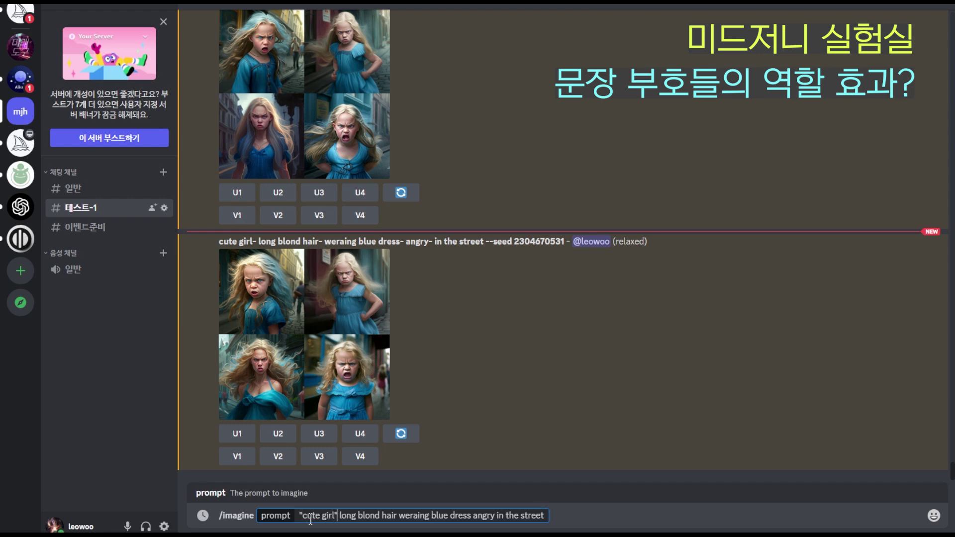
type("\"")
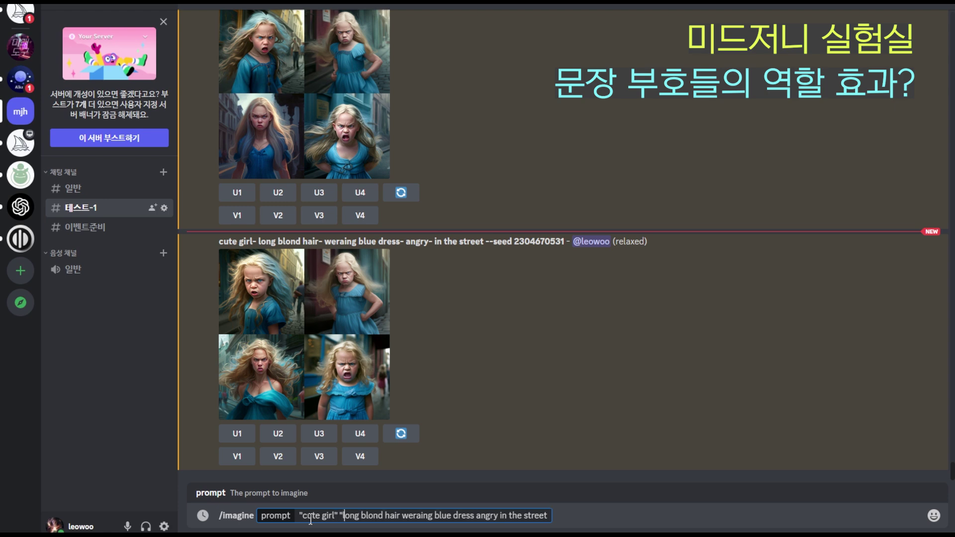
type("\"")
key("Right")
type("\" ")
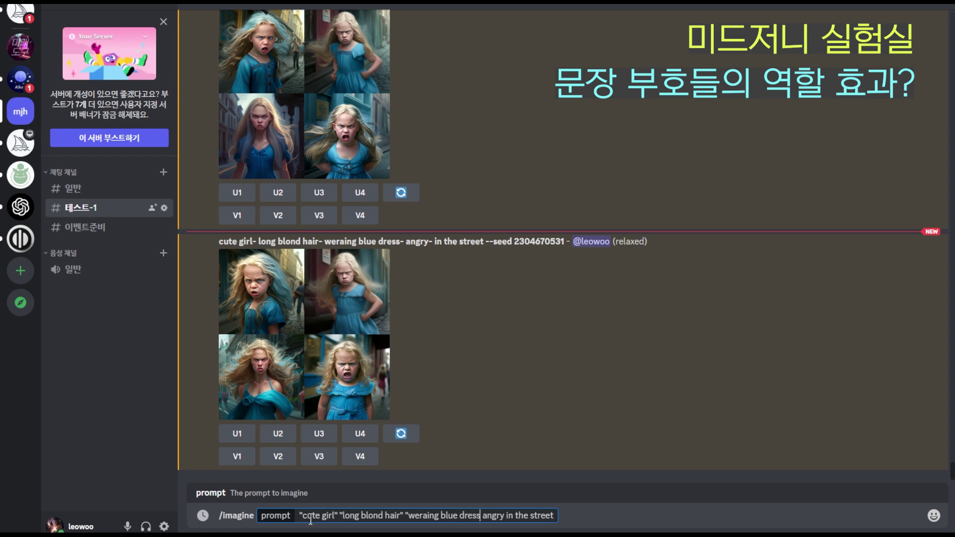
Finish double-quoting "weraing blue dress", "angry" and "in the street", and submit the prompt.
type("\"")
key("Right")
type("\"")
key("Right")
key("Right")
key("Right")
key("Right")
key("Right")
type("\"")
key("Right")
type("\"")
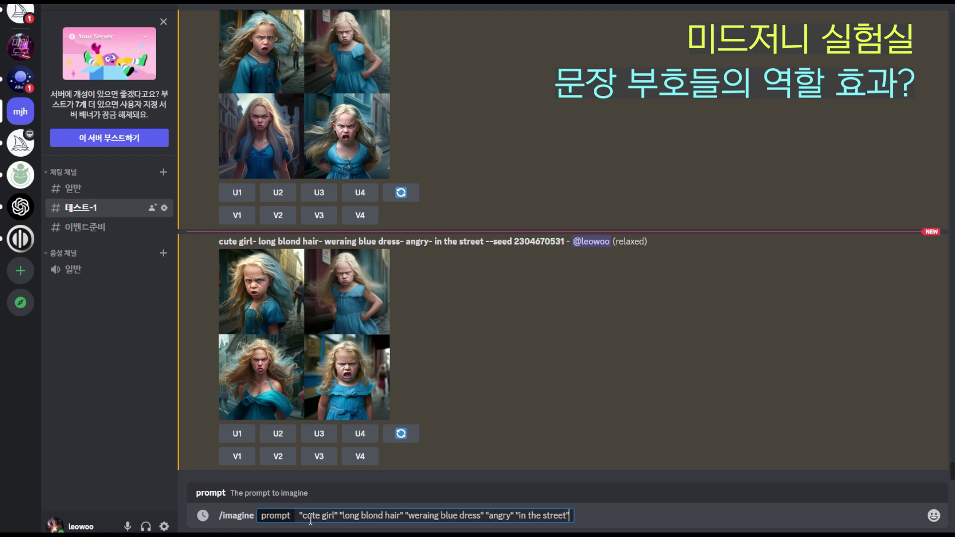
key("Return")
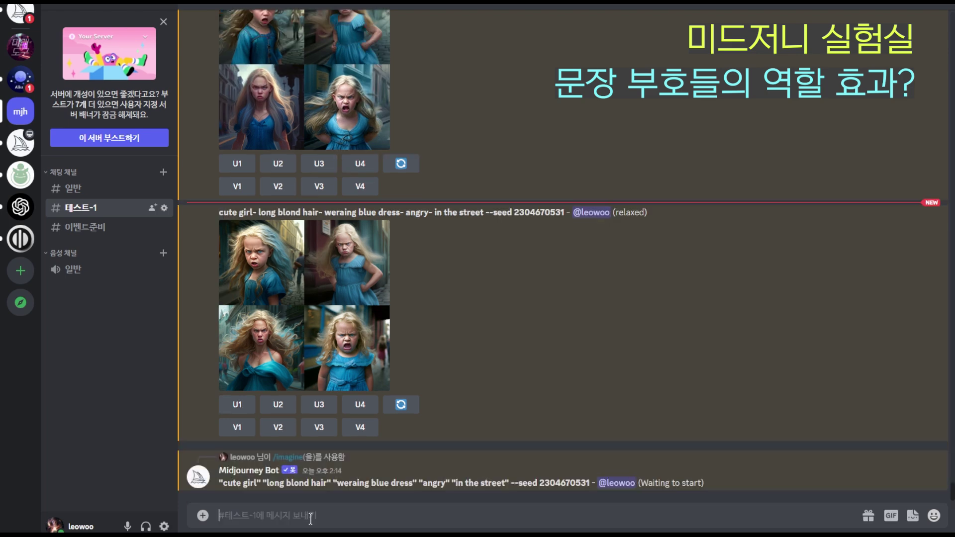
Start another /imagine prompt with the comma-free text, single-quote 'cute girl' and add an opening single quote before "long blond hair".
left_click_drag(219, 484, 240, 483)
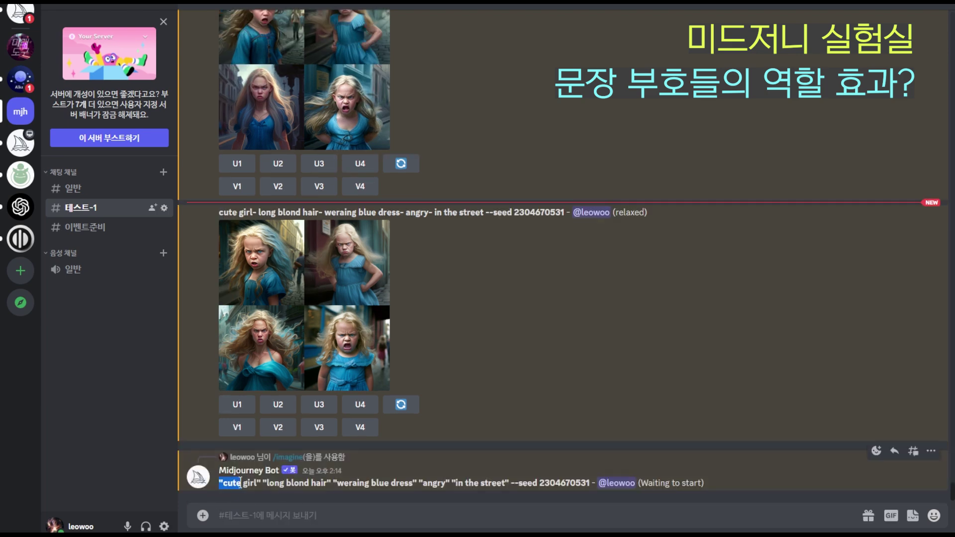
left_click(246, 520)
type("/imagine")
type("cute girl long blond hair weraing blue dress angry in the street")
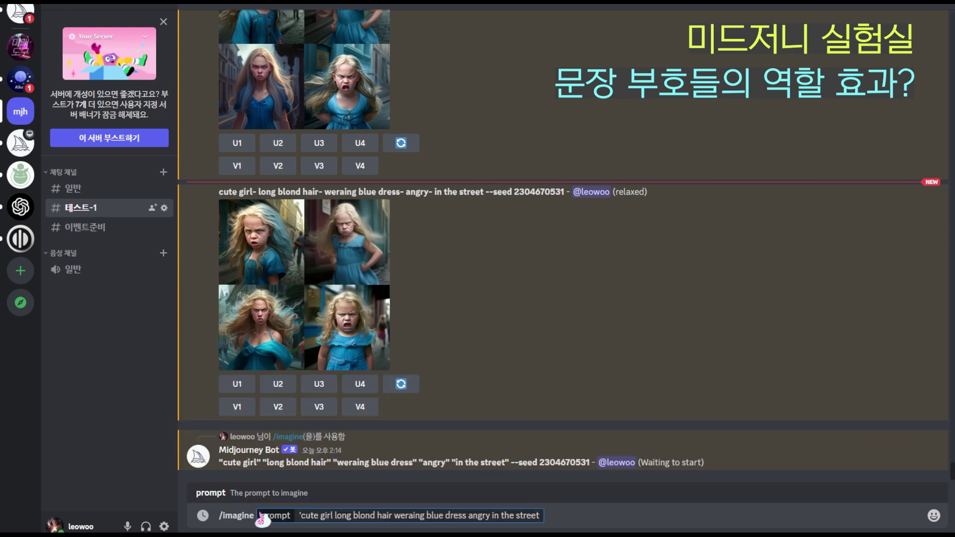
type("'")
key("Right")
type("'")
key("ctrl+Right")
key("ctrl+Right")
key("ctrl+Right")
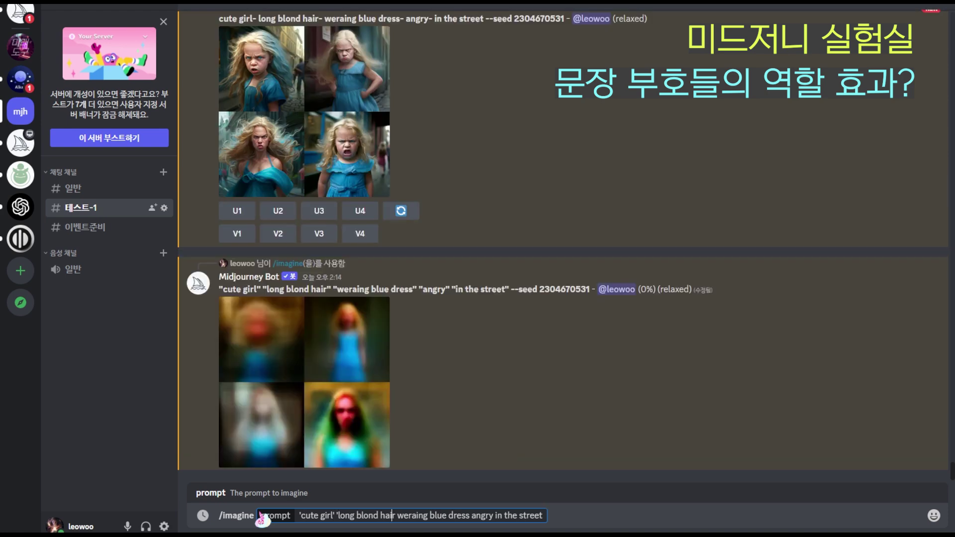
Finish single-quoting 'long blond hair' and 'weraing blue dress' in the prompt, and add an opening single quote before "angry".
type("'")
key("Right")
type("'")
key("ctrl+Right")
key("ctrl+Right")
key("ctrl+Right")
type("'")
key("Right")
type("'")
Close the single quotes around 'angry', single-quote 'in the street', and submit the prompt.
key("Right")
key("Right")
key("Right")
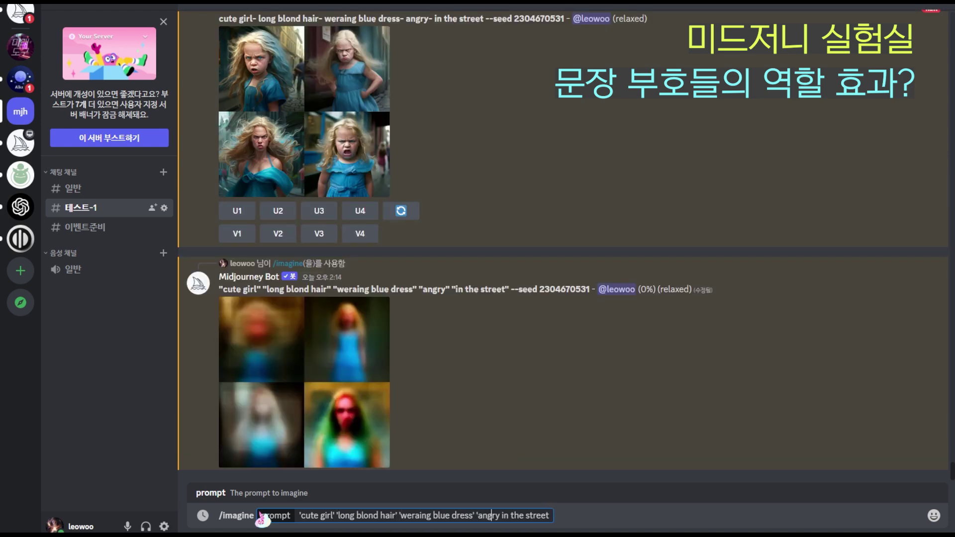
type("'")
key("Right")
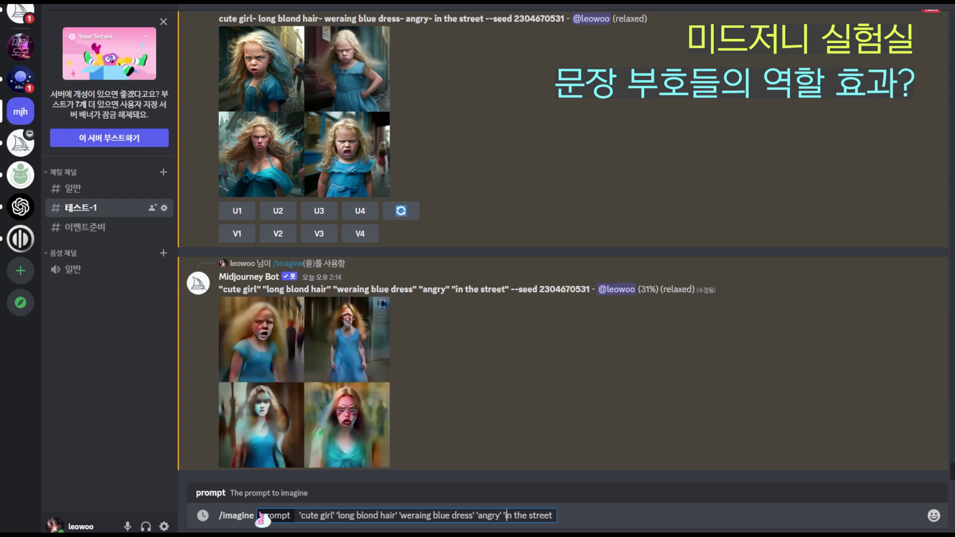
key("Right")
key("Right")
key("Right")
type("'")
key("Return")
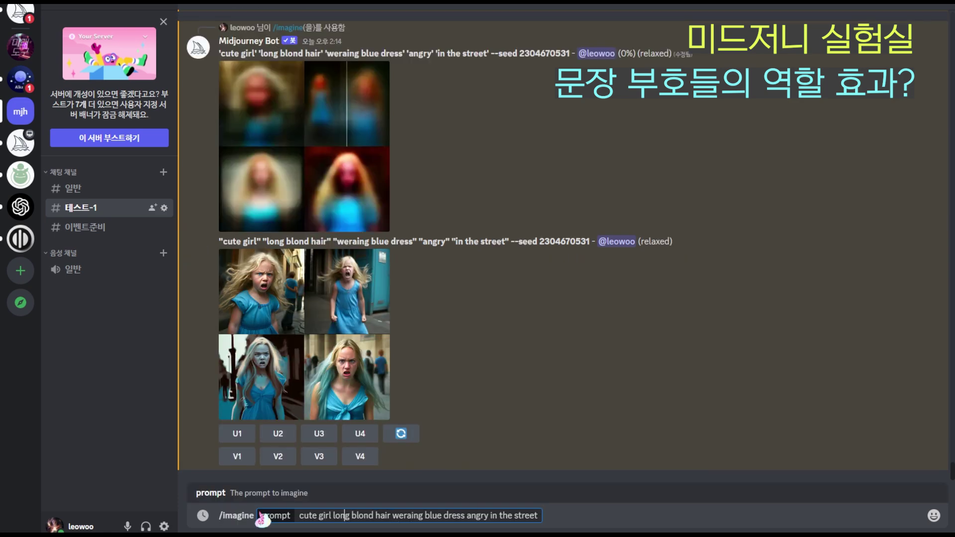
In a new /imagine prompt with the comma-free text, add double colons (::) after "cute girl" and "long blond hair".
key("Left")
key("Left")
key("Left")
key("Left")
key("Left")
key("Left")
key("Left")
key("Left")
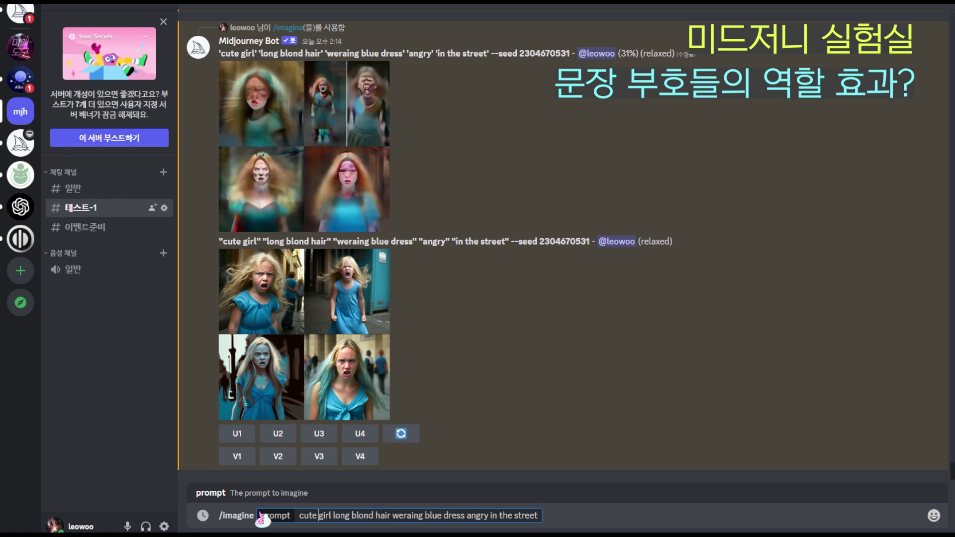
type("::")
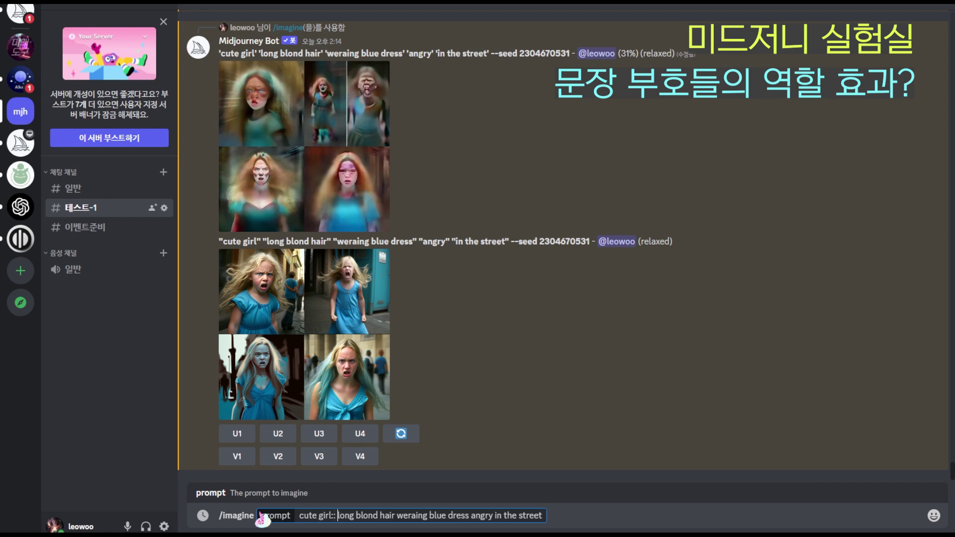
key("Right")
type("::")
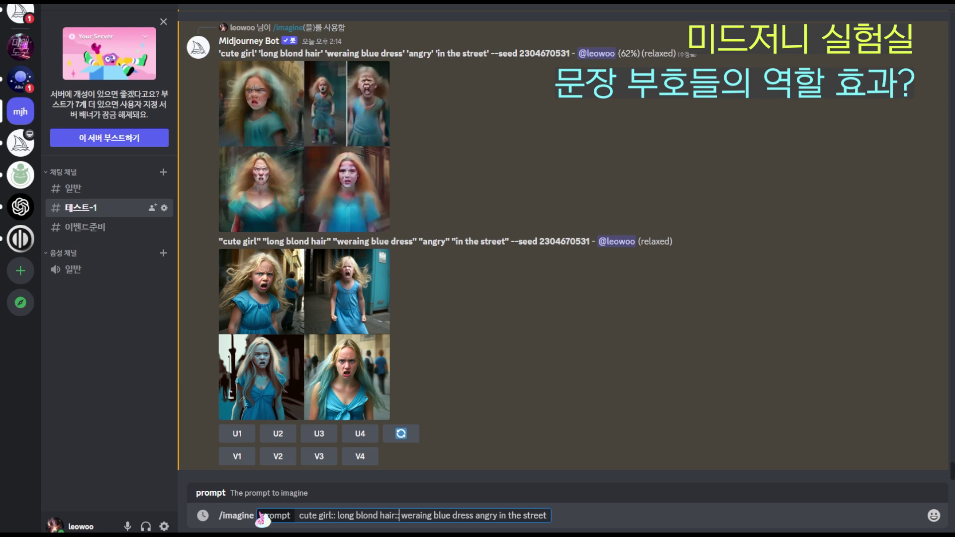
Add double colons after "weraing blue dress", "angry" and "in the street", and submit the prompt.
type("::")
key("Right")
type("::")
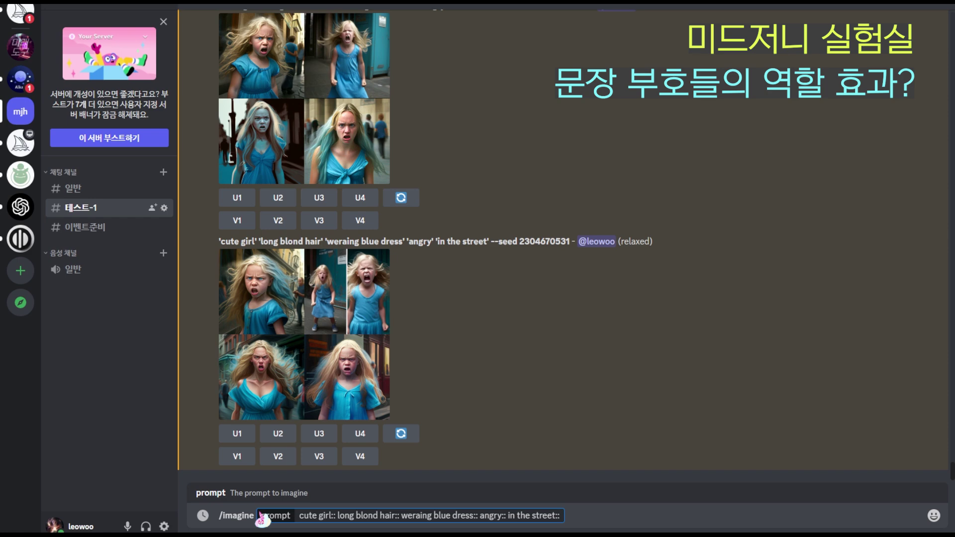
key("Return")
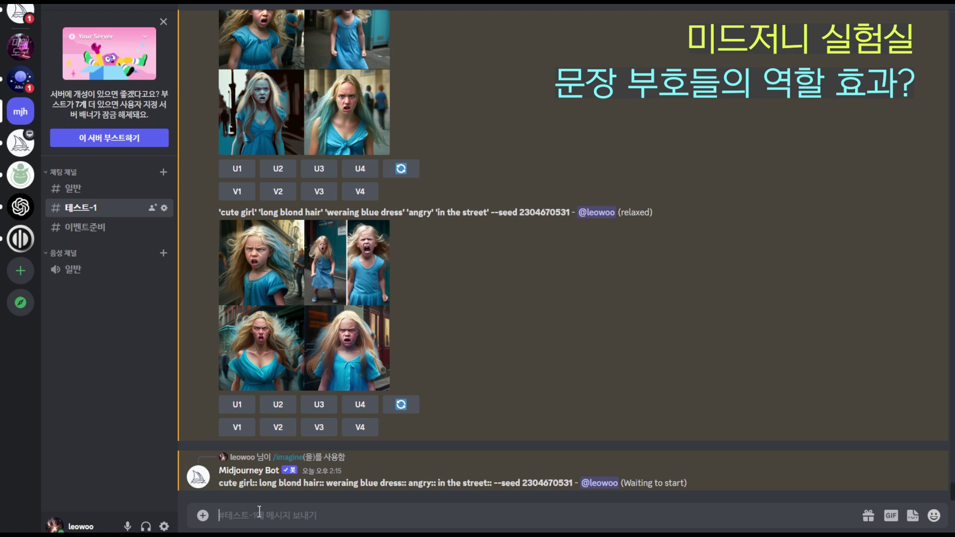
Compare the enlarged double-quoted and single-quoted image grids.
scroll(441, 322, "up", 8)
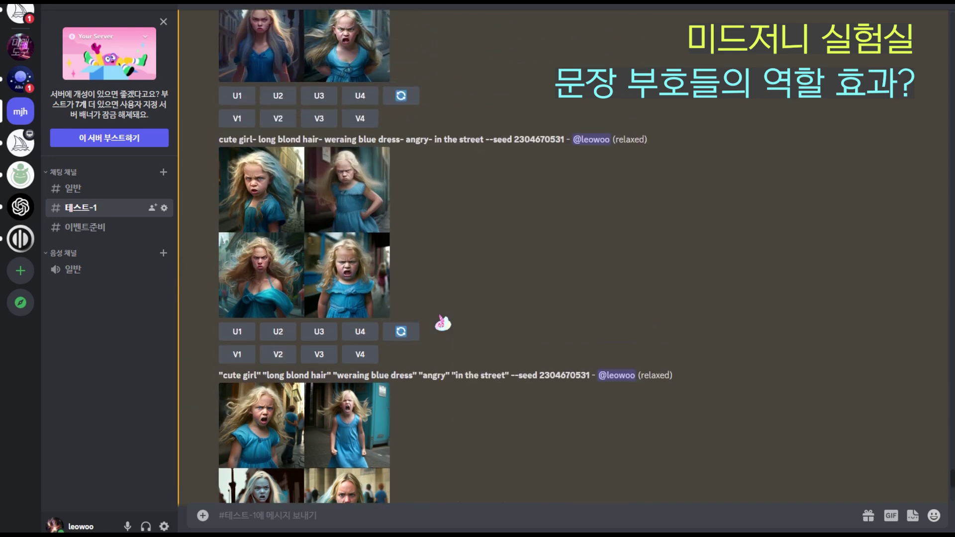
scroll(443, 323, "down", 5)
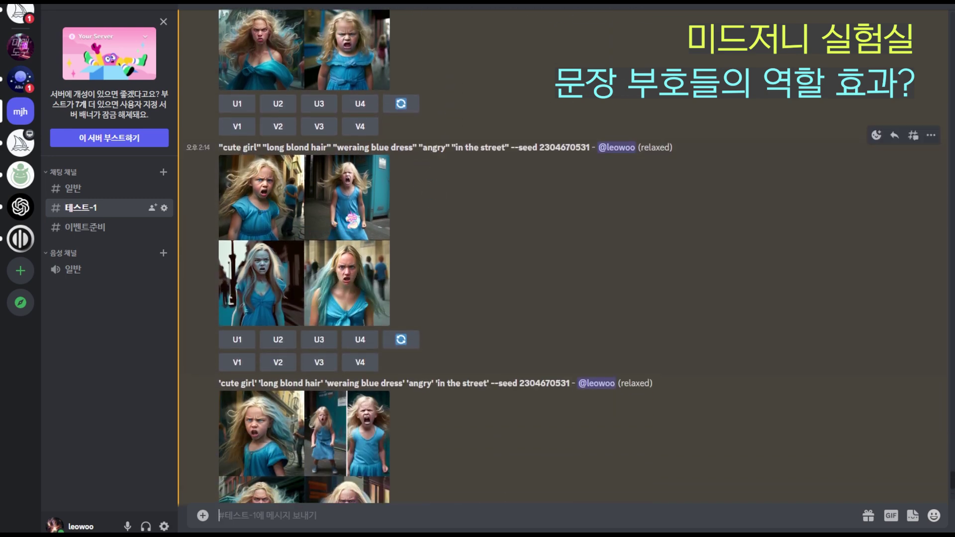
left_click(352, 218)
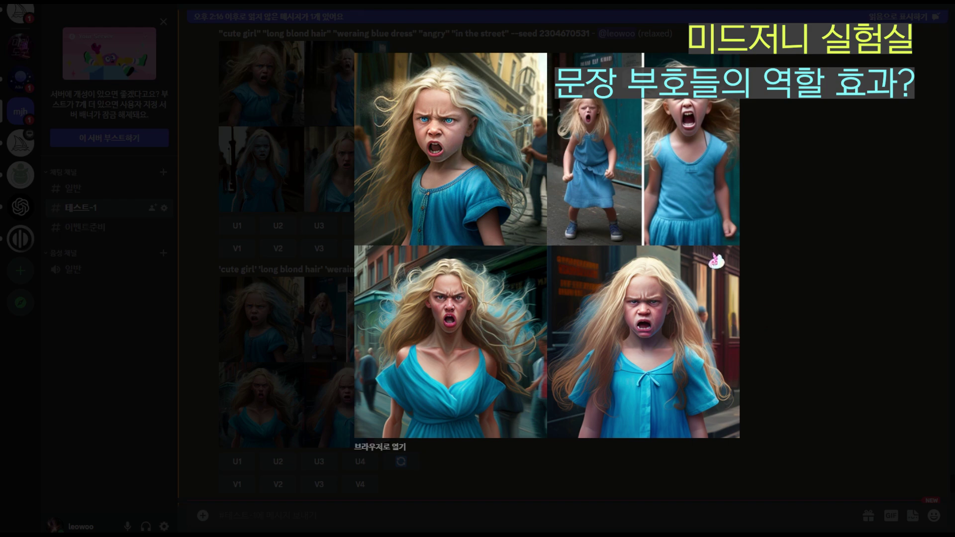
left_click(772, 254)
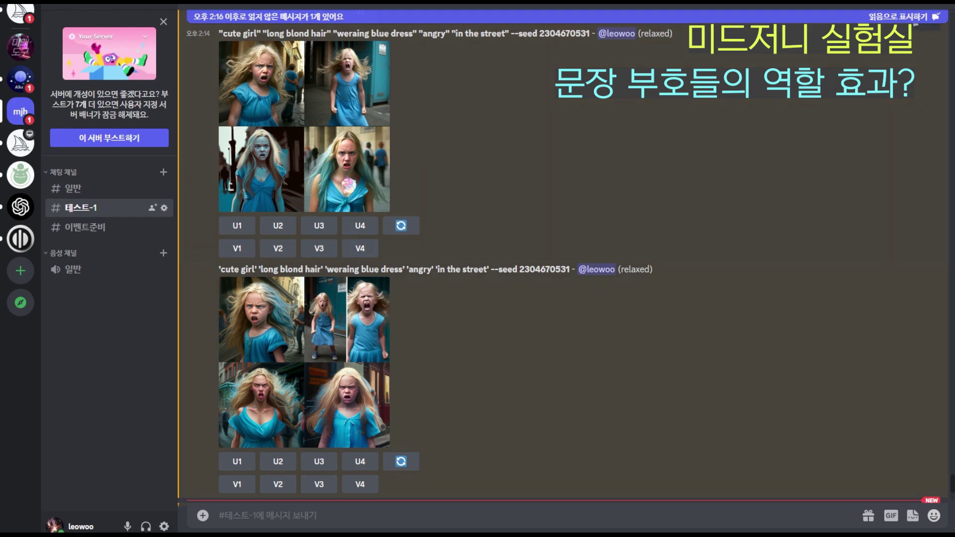
left_click(348, 186)
left_click(789, 365)
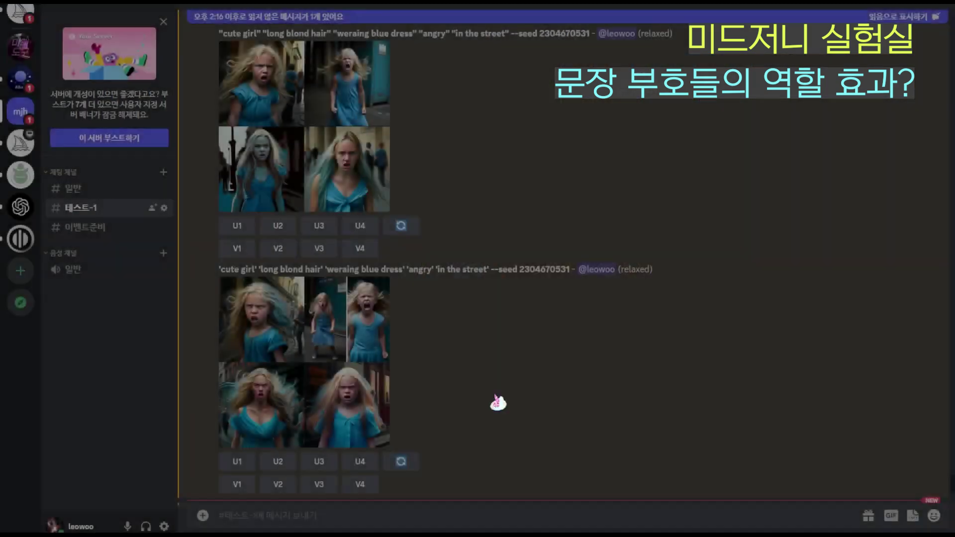
left_click(360, 403)
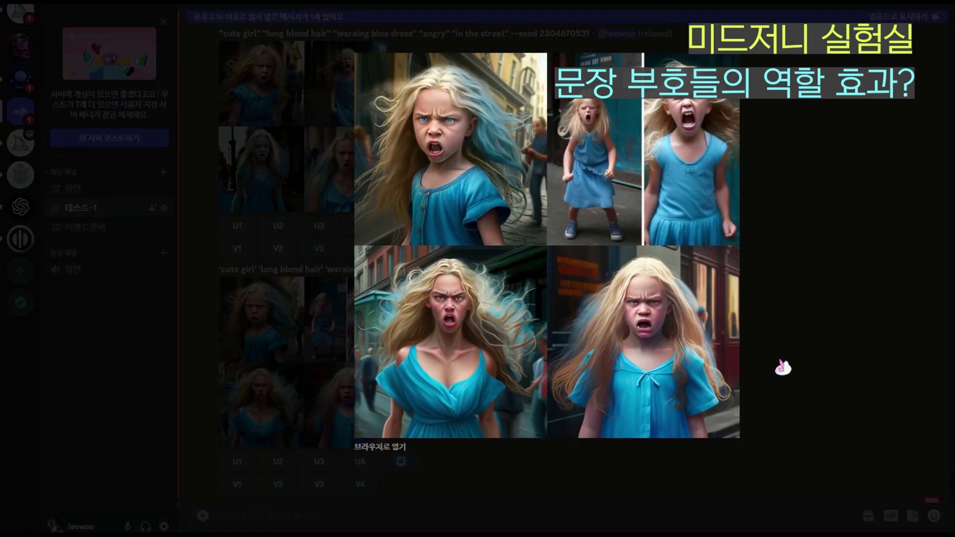
left_click(780, 367)
scroll(465, 361, "down", 5)
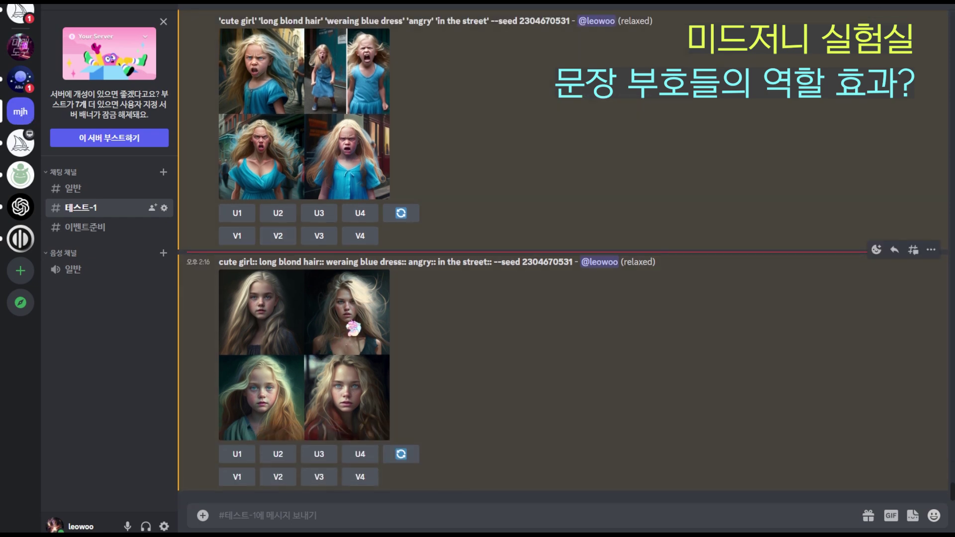
Examine the enlarged double-colon grid against its prompt text, highlighting the phrases from "cute girl::" to "in the street::".
left_click(351, 336)
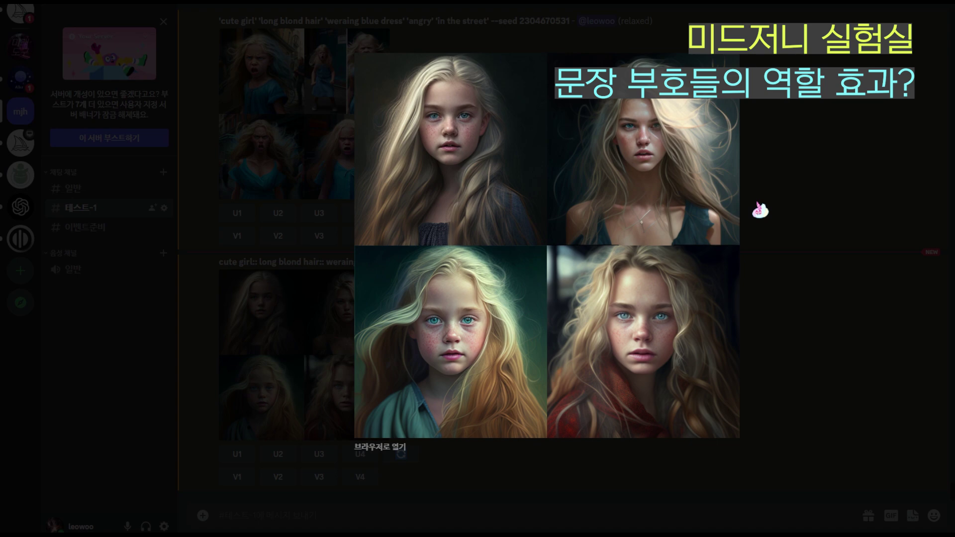
left_click(774, 241)
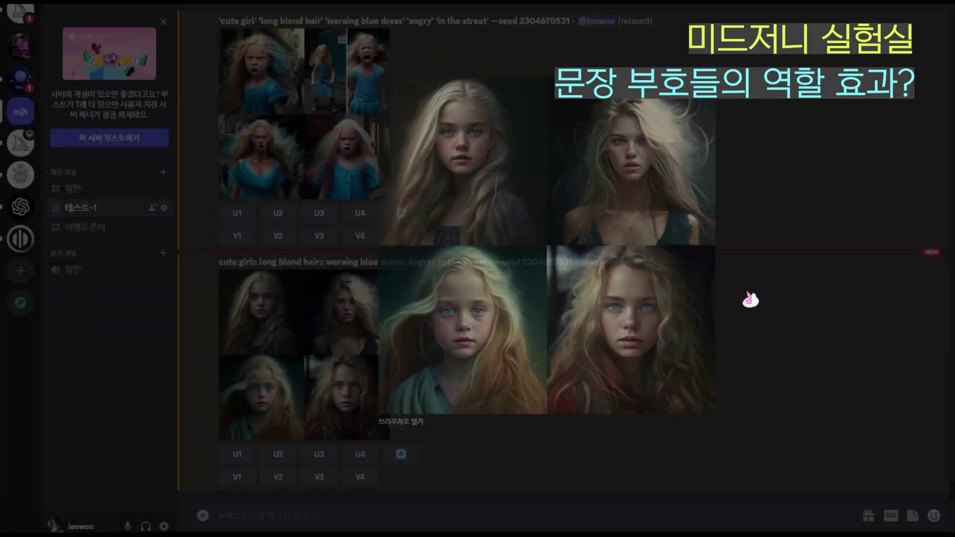
left_click_drag(219, 261, 488, 262)
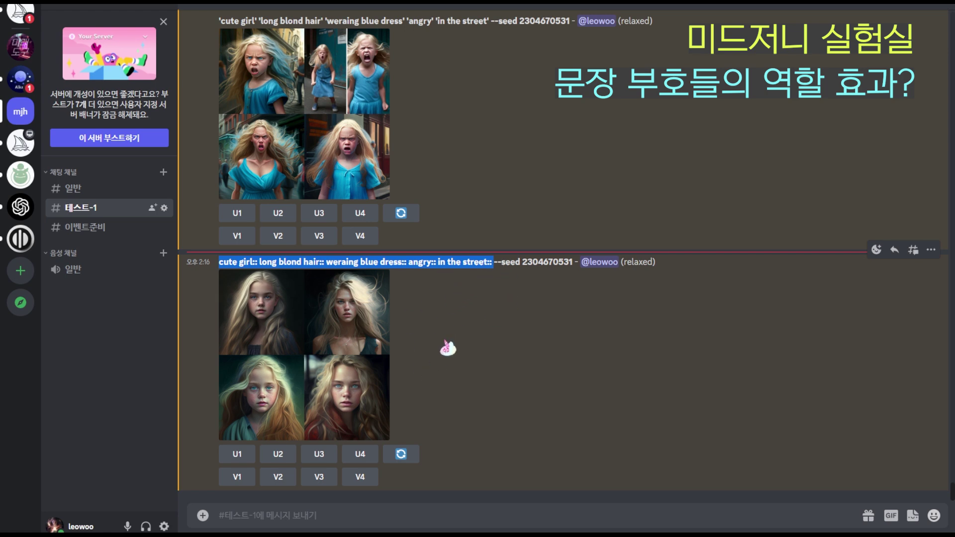
left_click(352, 346)
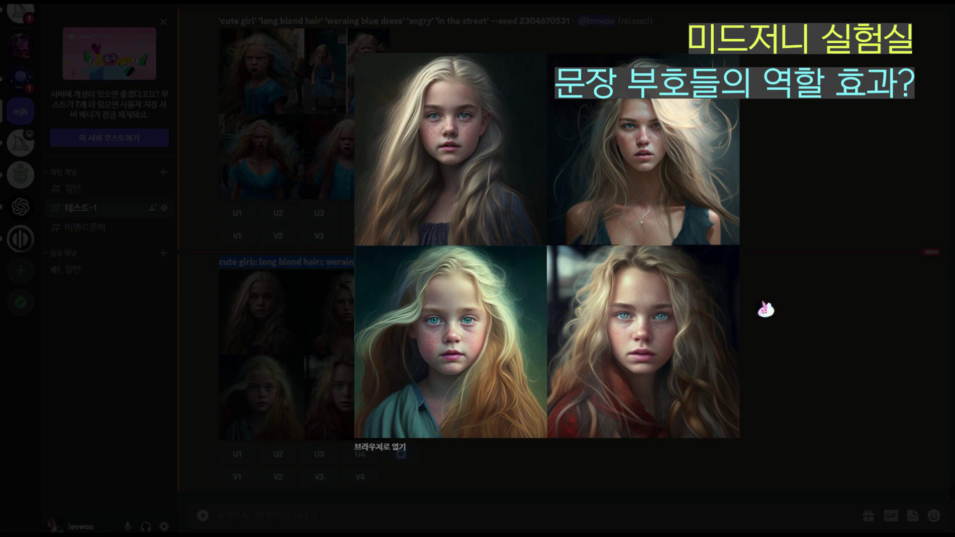
left_click(789, 314)
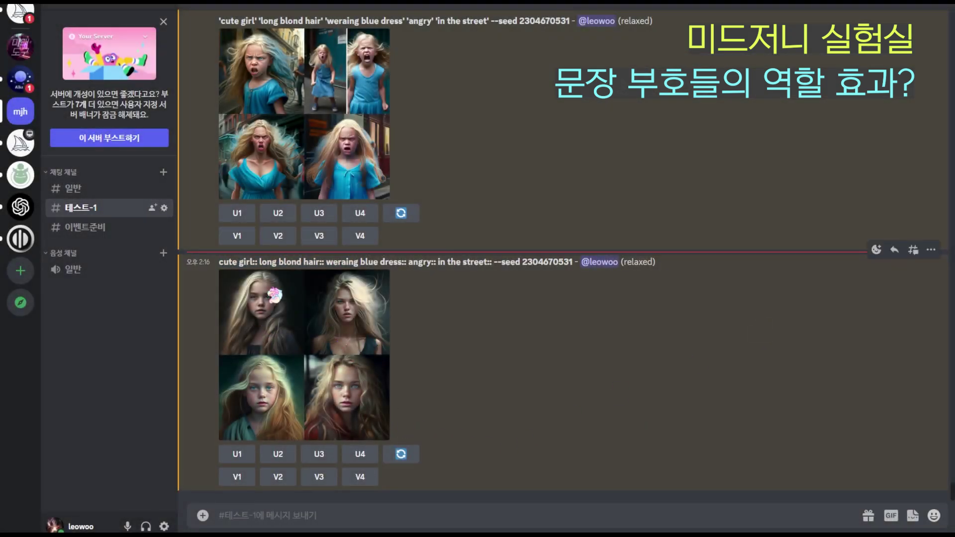
left_click_drag(493, 265, 220, 272)
left_click(451, 379)
left_click(351, 353)
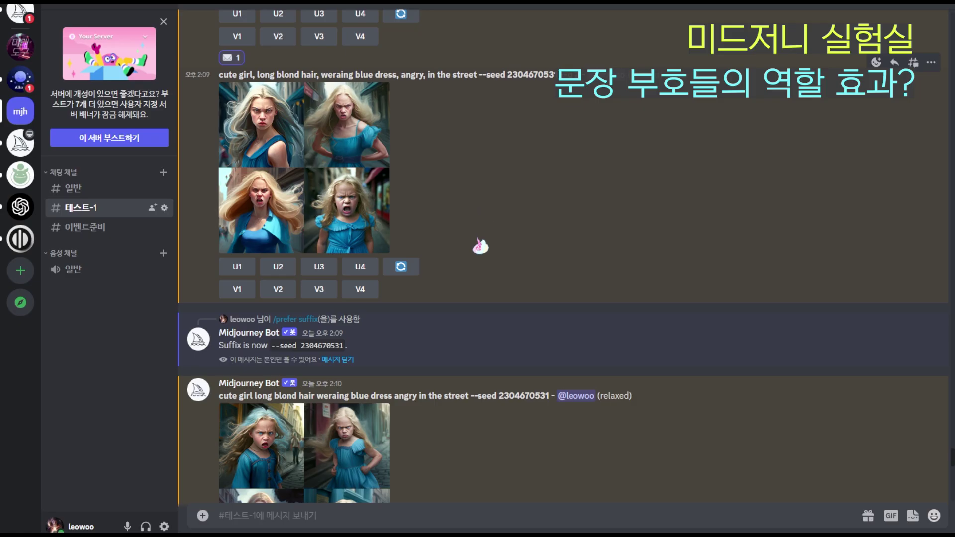
Review the enlarged comma-separated, comma-free and hyphenated grids one after another.
left_click(358, 208)
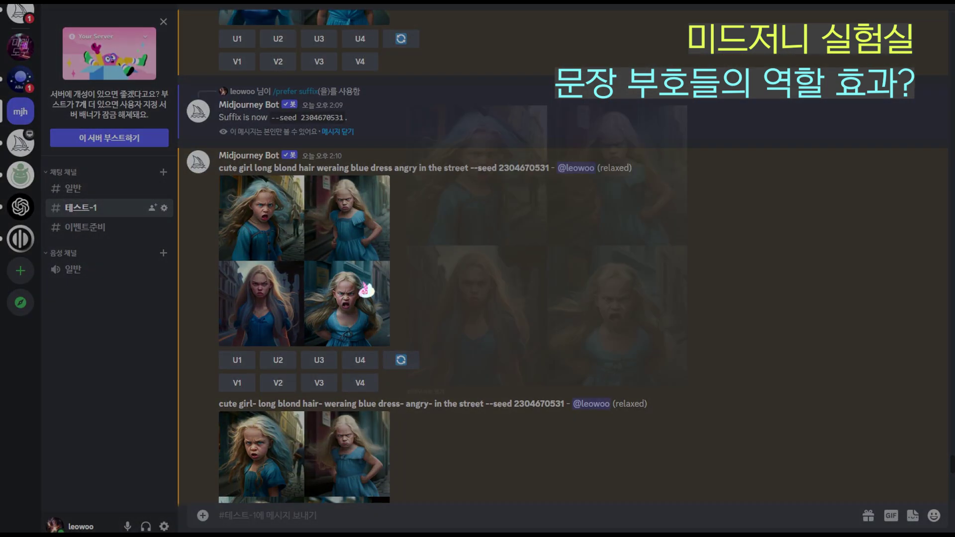
left_click(367, 284)
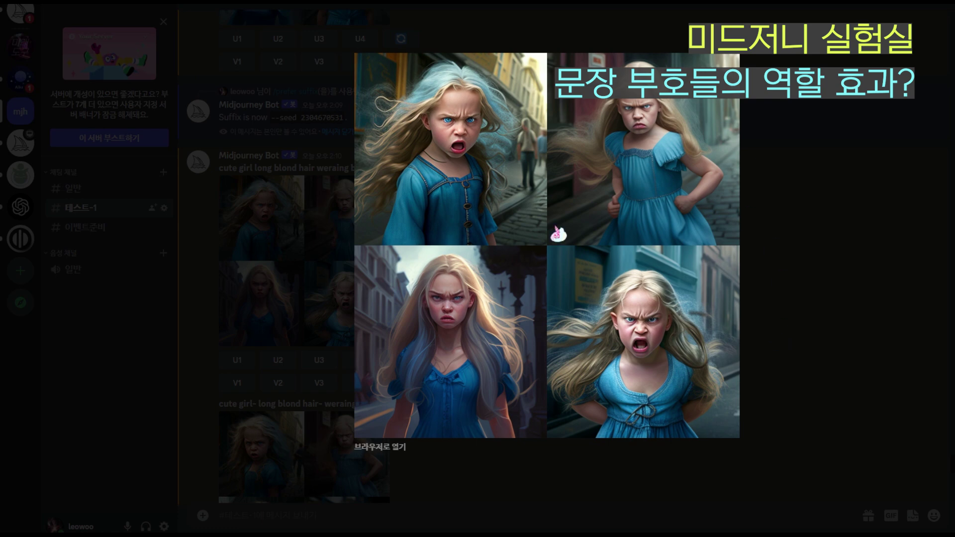
left_click(749, 298)
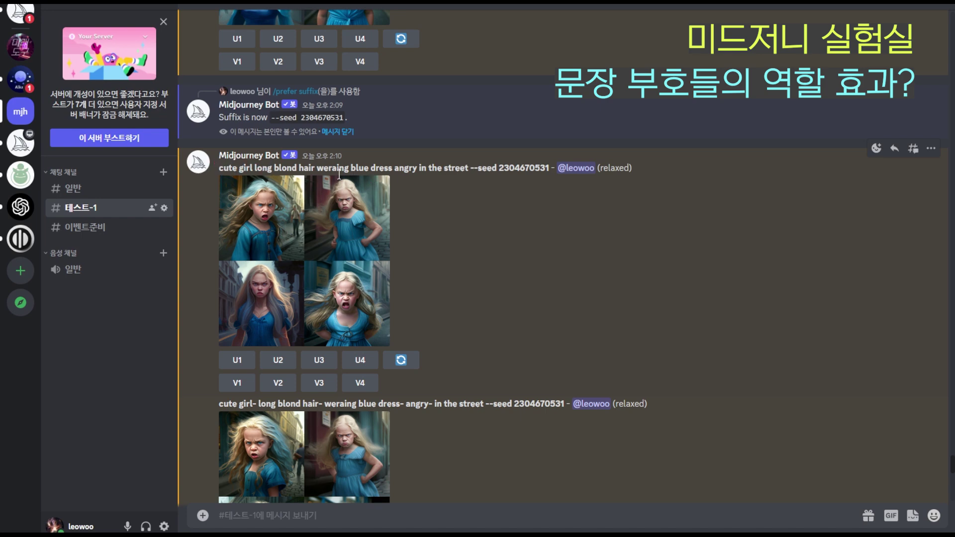
scroll(456, 292, "down", 3)
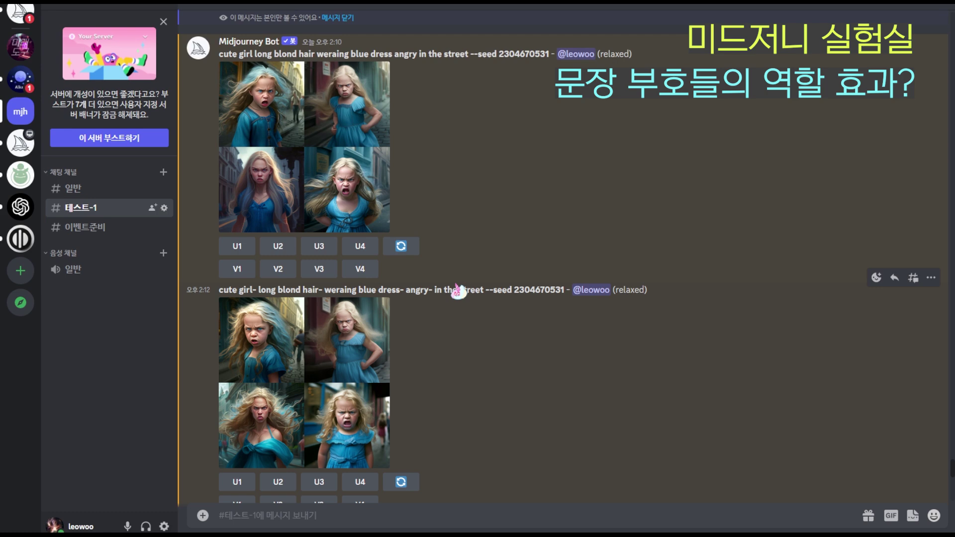
scroll(456, 292, "down", 2)
left_click(348, 327)
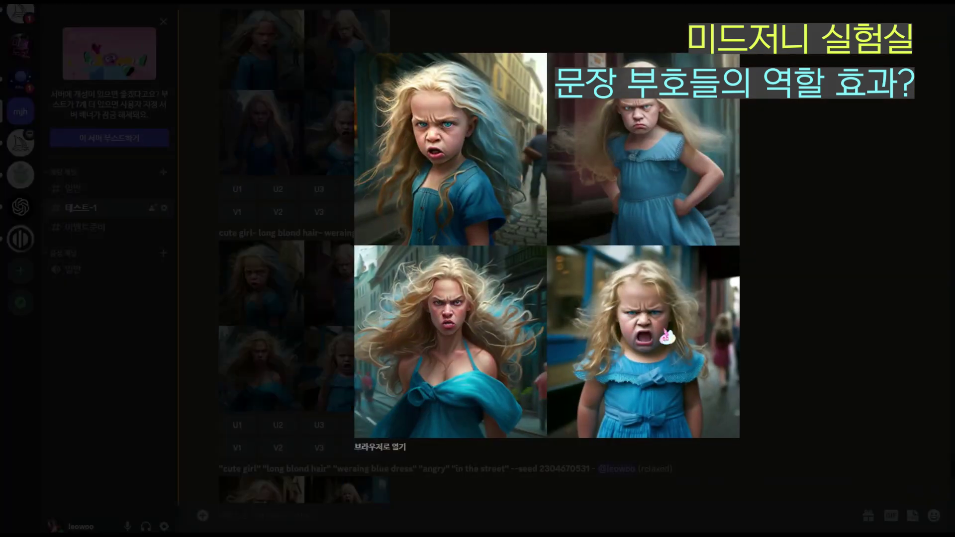
left_click(761, 335)
Look back over the earlier results and enlarge the double-quoted and single-quoted grids again for comparison.
scroll(423, 363, "up", 4)
scroll(420, 353, "up", 2)
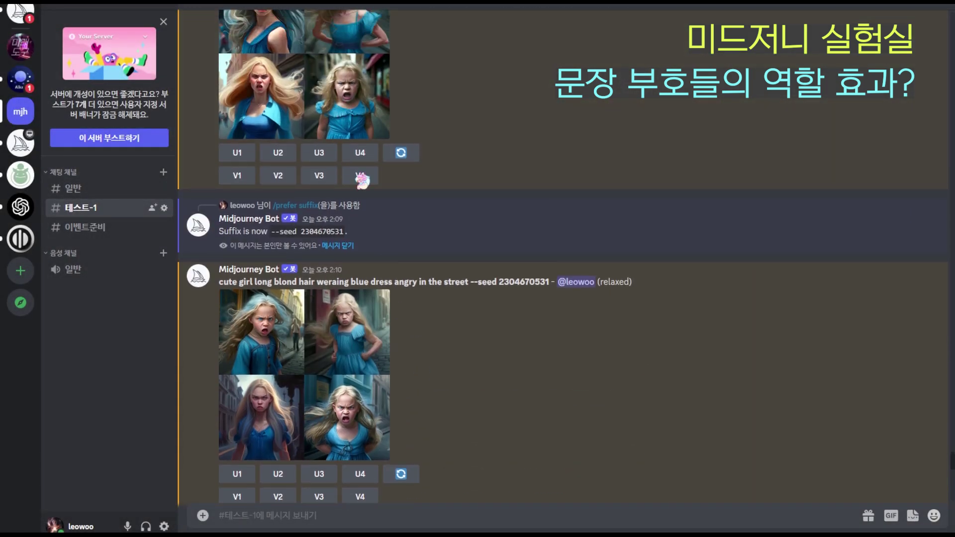
scroll(388, 318, "down", 4)
scroll(503, 320, "down", 5)
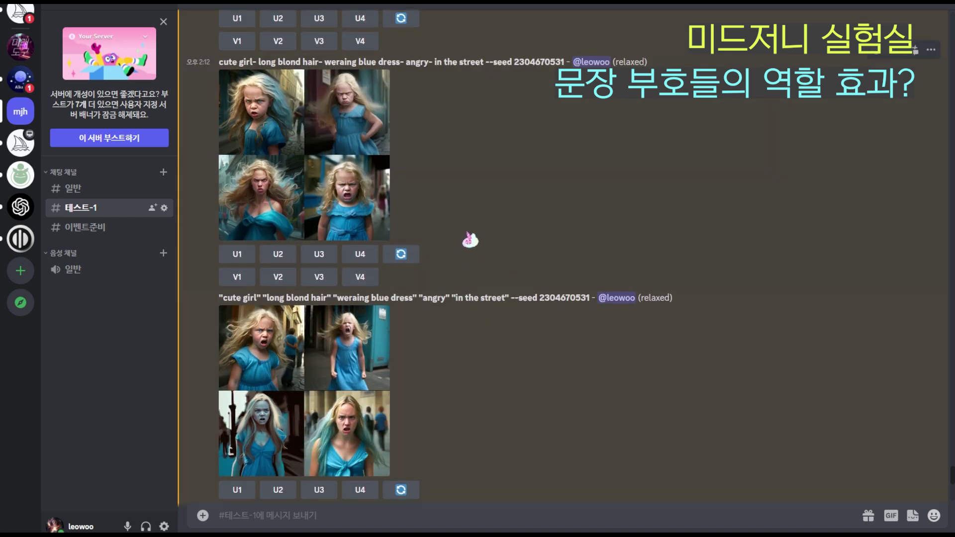
scroll(470, 240, "down", 1)
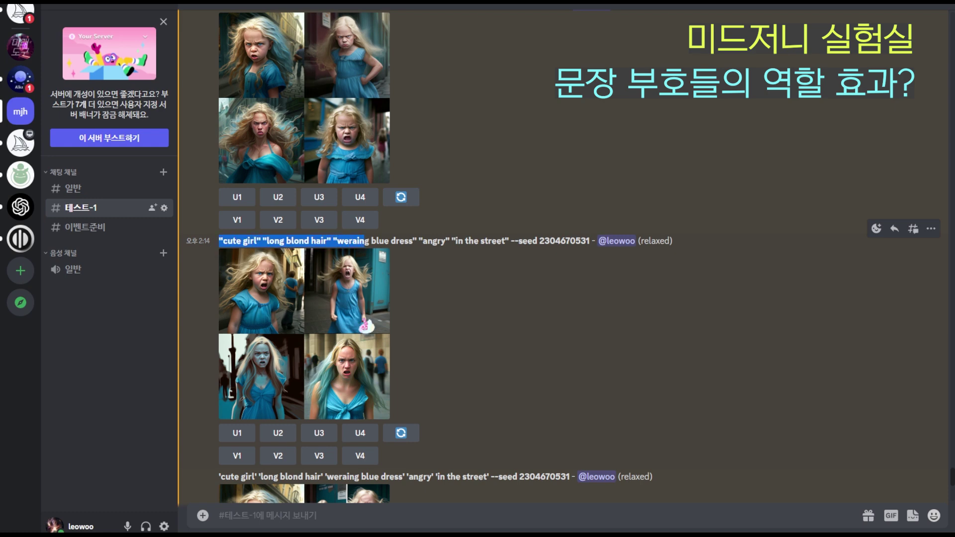
left_click(361, 320)
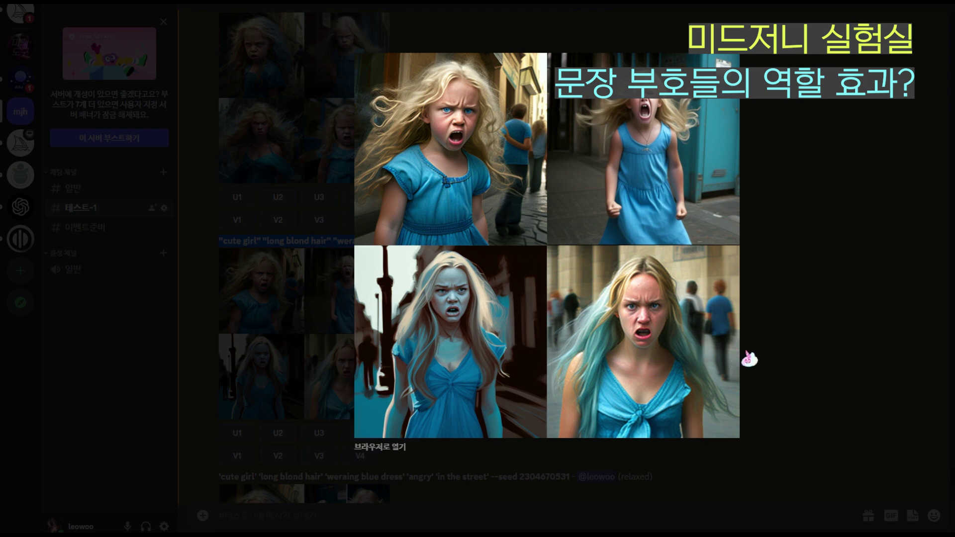
key("Escape")
left_click(356, 381)
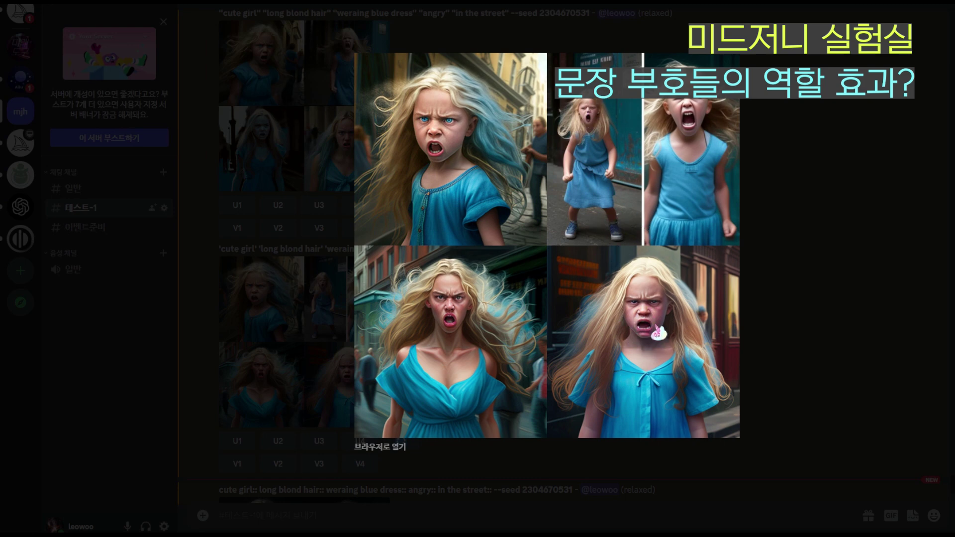
left_click(794, 330)
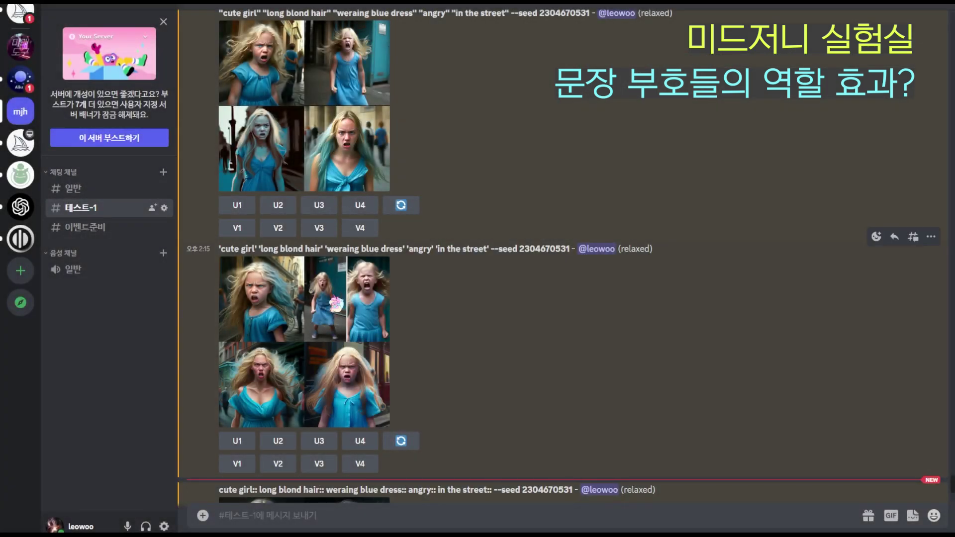
Enlarge the double-colon grid once more to check how its images differ from the other versions.
scroll(463, 356, "down", 5)
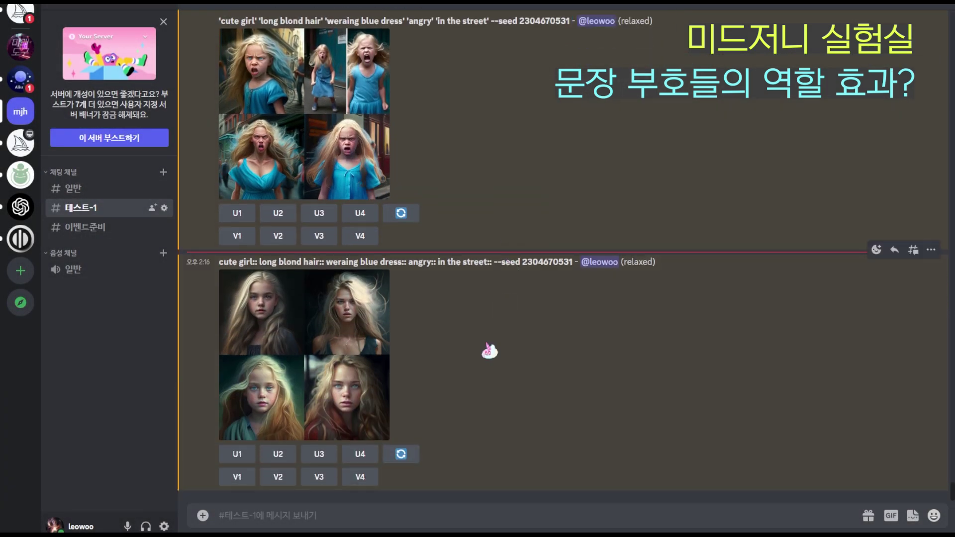
left_click(338, 407)
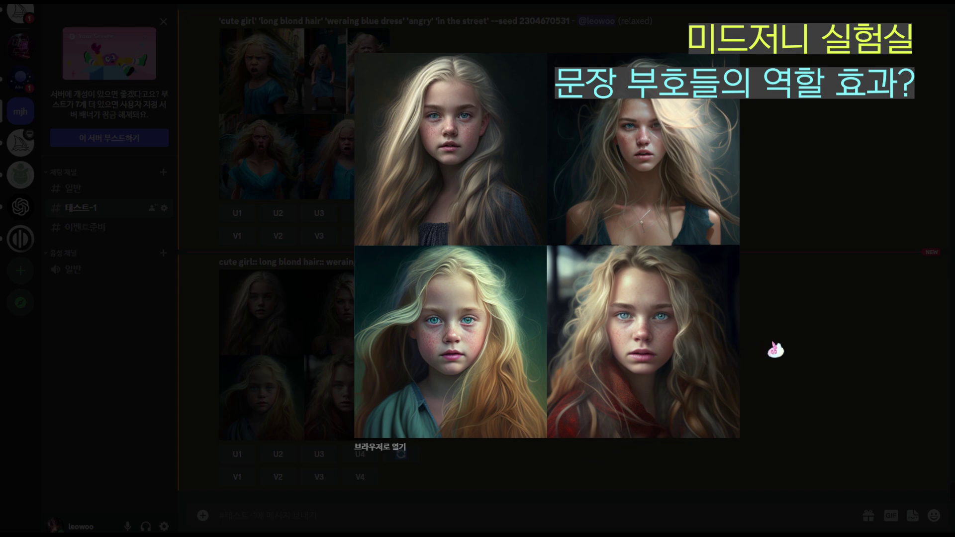
left_click(774, 350)
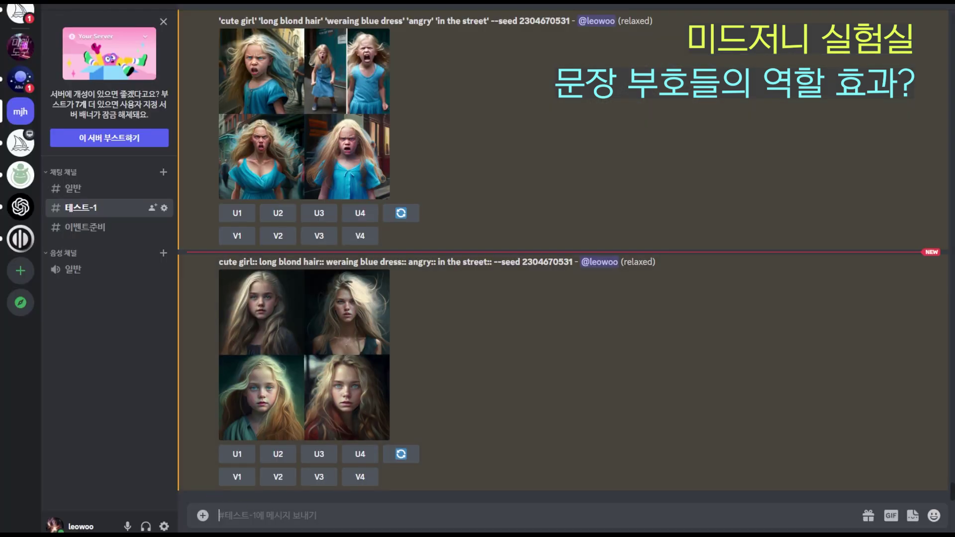
type("/")
key("Tab")
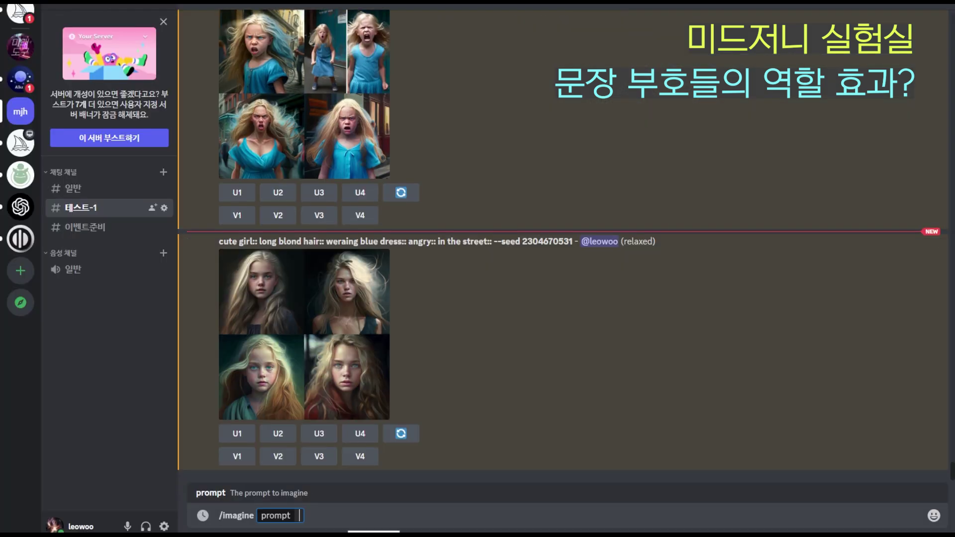
type("cute girl long blond hair weraing blue dress angry in the street")
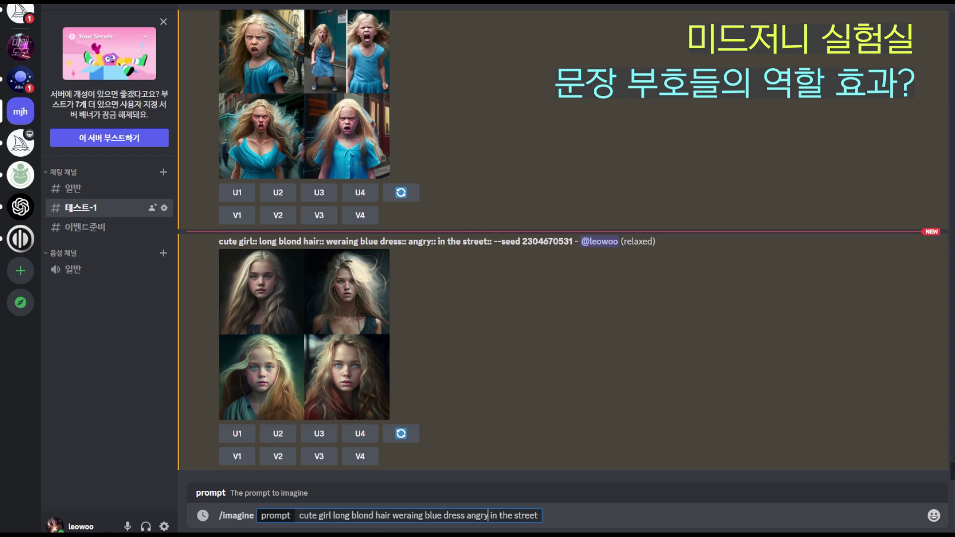
left_click(488, 515)
type("::")
key("Return")
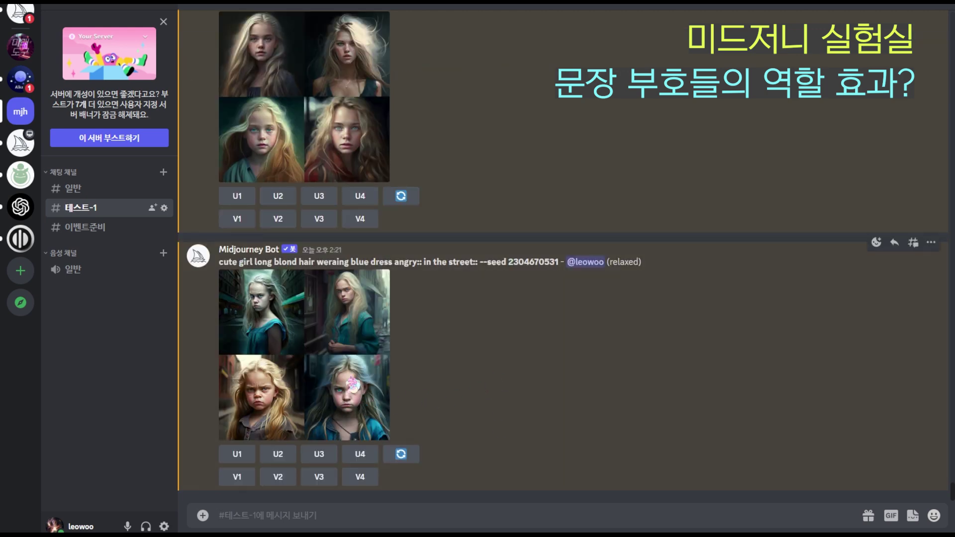
left_click(350, 391)
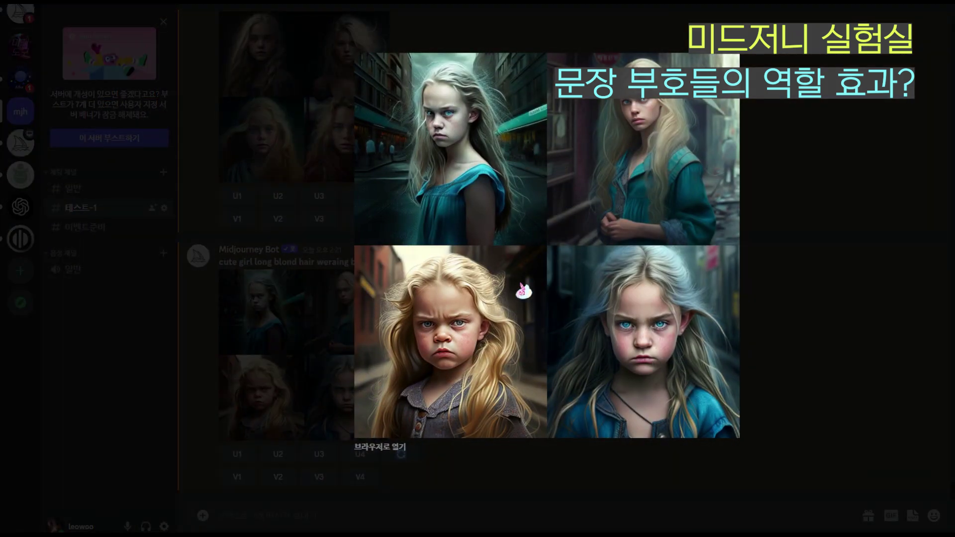
left_click(796, 362)
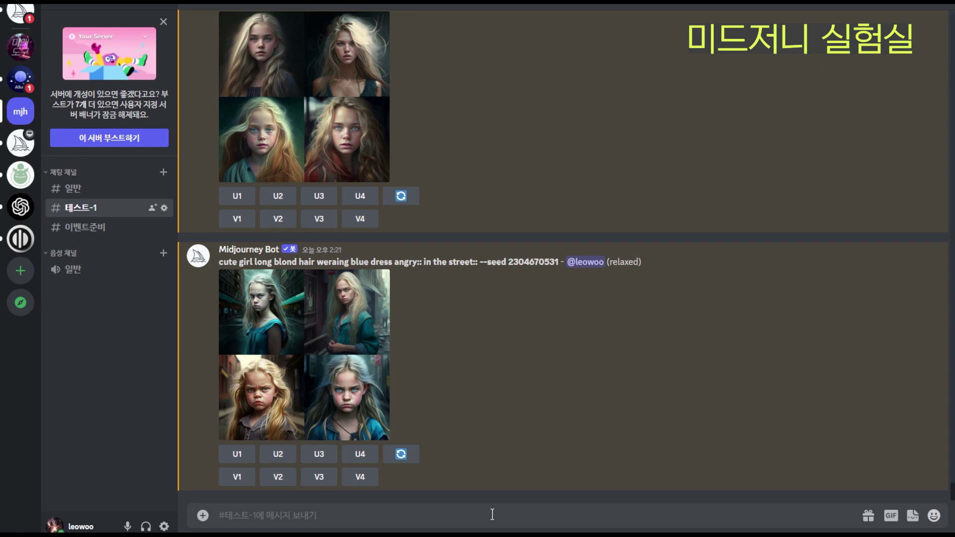
Start an /imagine prompt with the unpunctuated text "cute girl long blond hair weraing blue dress angry in the street".
type("/")
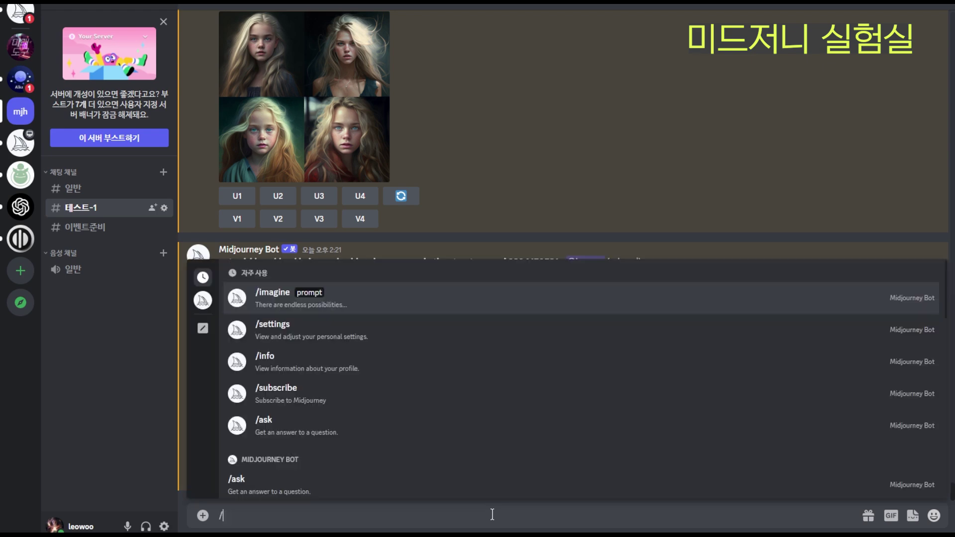
key("BackSpace")
type("/")
key("Tab")
type("cute girl long blond hair weraing blue dress angry in the street")
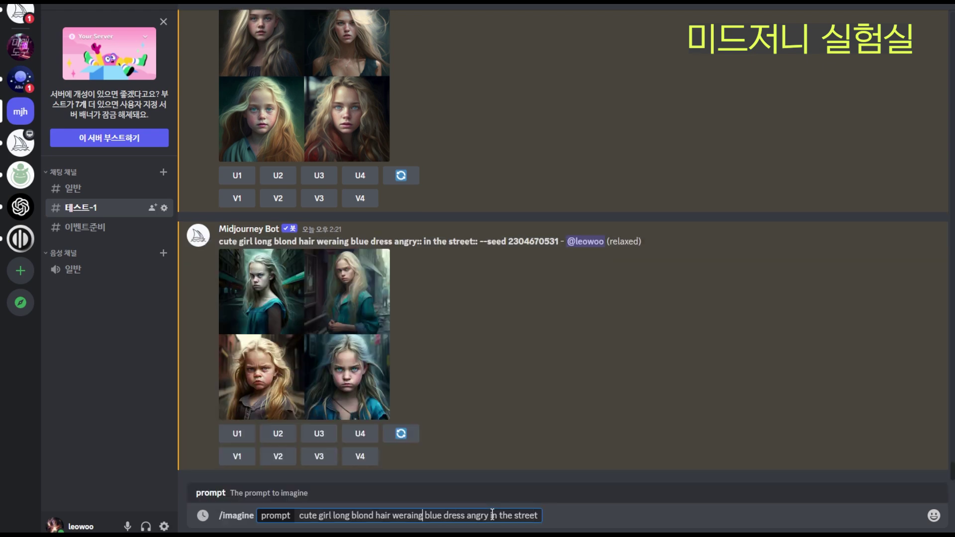
key("Left")
key("Left")
key("Left")
key("Left")
key("Left")
key("Left")
key("Left")
key("Left")
key("Left")
key("Left")
key("Left")
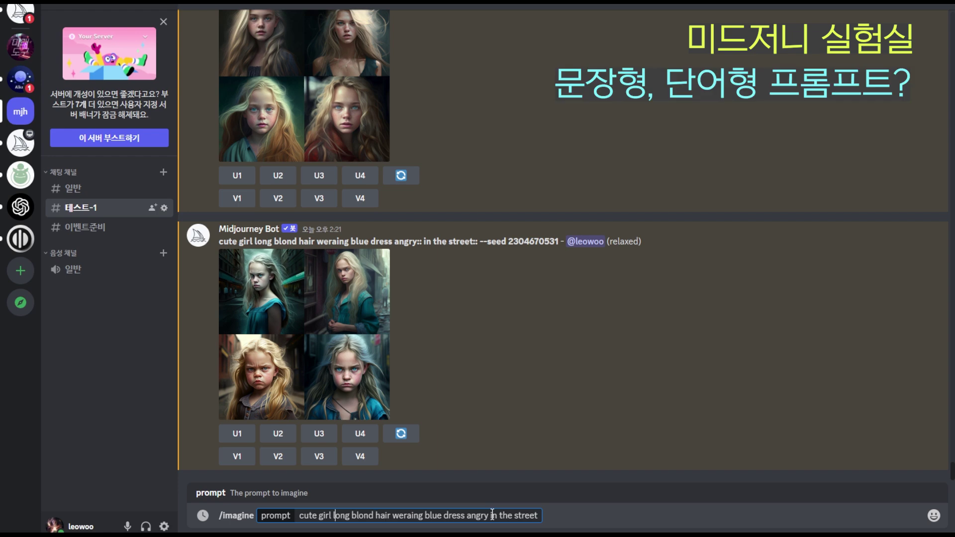
type(",")
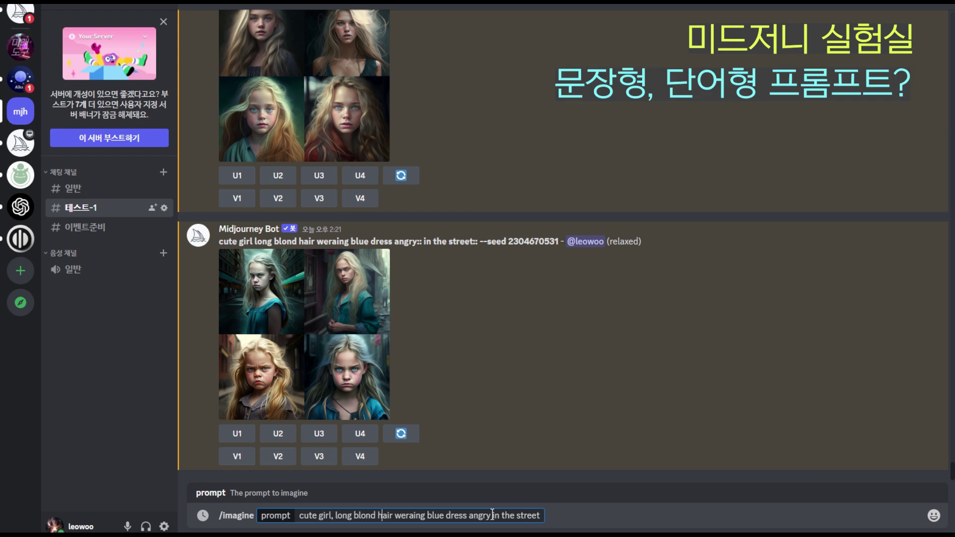
type(",")
type(",")
type(",")
key("Return")
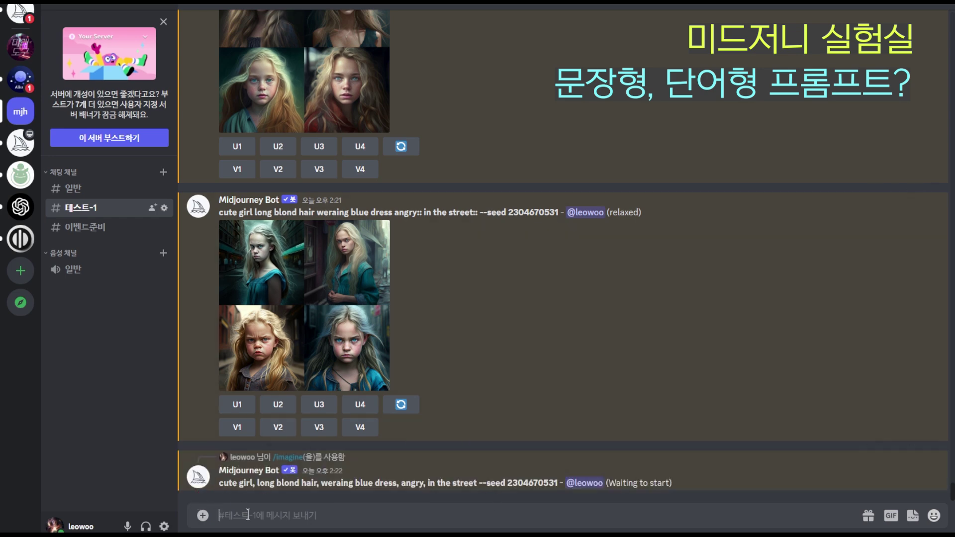
Start another /imagine prompt reading "a cute girl long blond hair weraing blue dress angry in the street".
type("/")
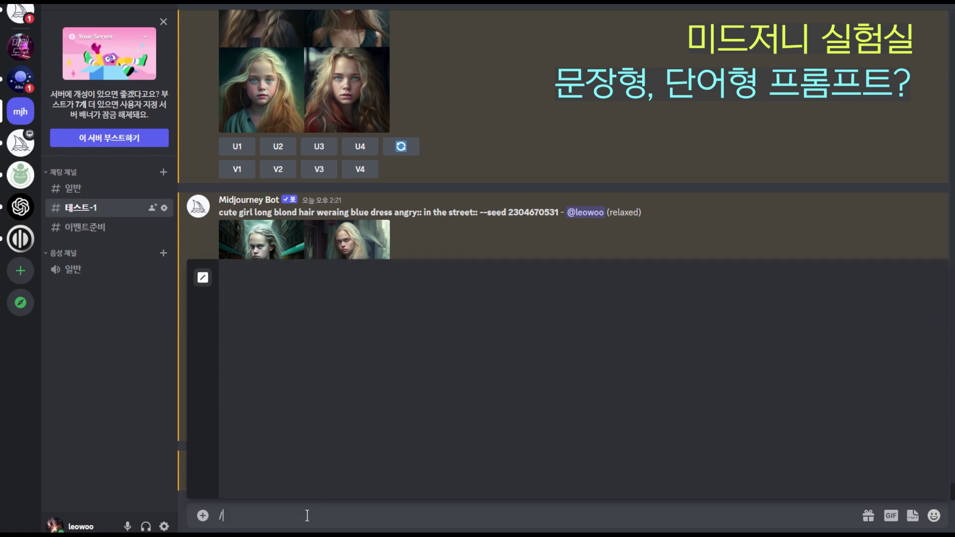
key("Return")
type("cute girl long blond hair weraing blue dress angry in the street")
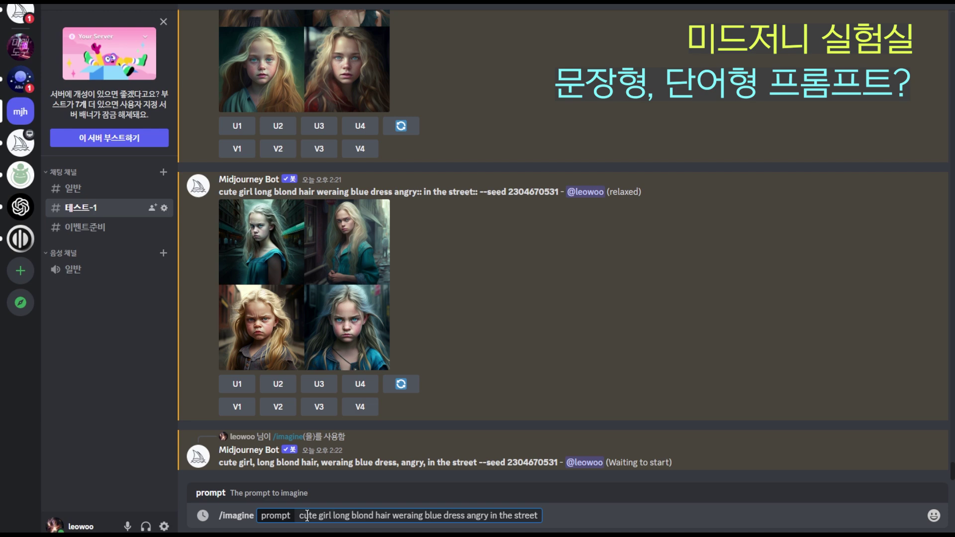
key("Left")
key("Left")
key("Left")
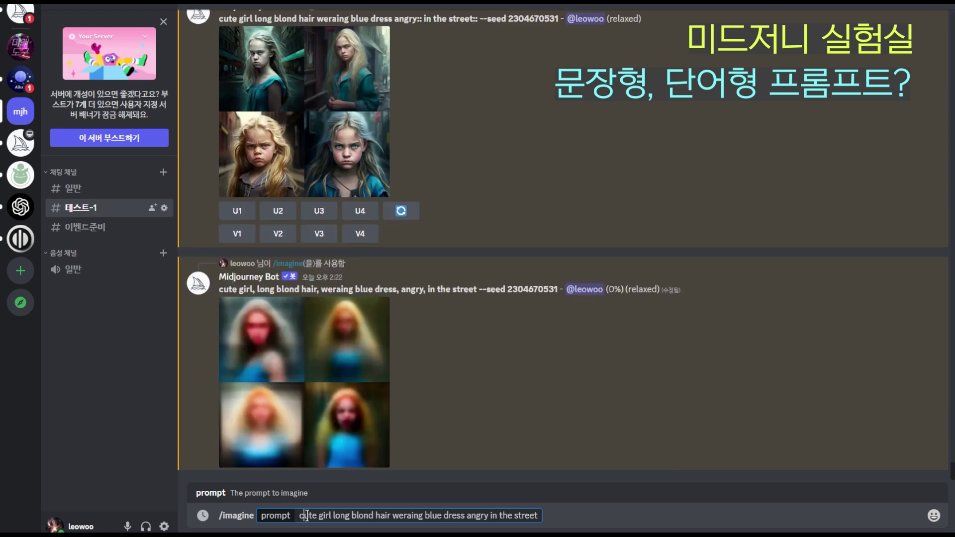
type("a")
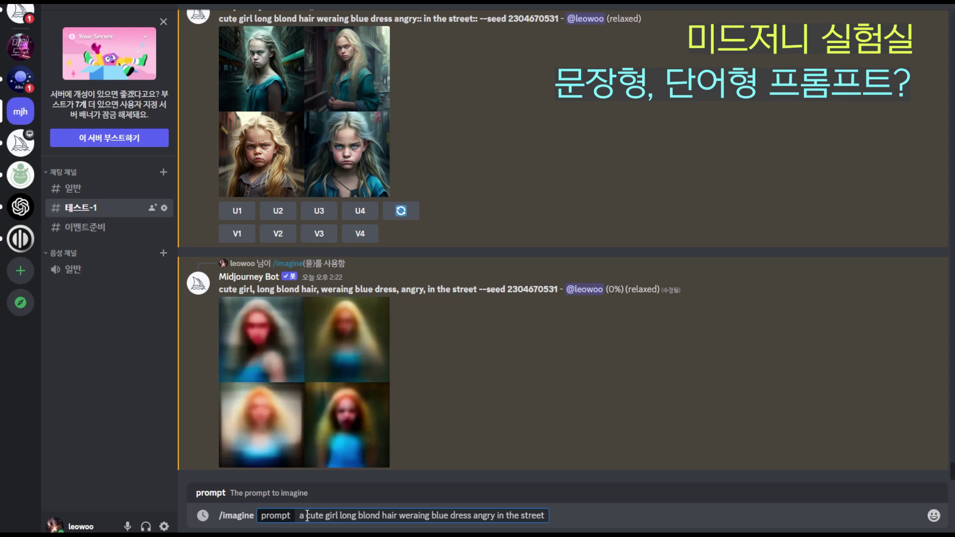
Insert "of" between "a cute girl" and "long blond hair" in the prompt.
key("ctrl+Right")
key("ctrl+Right")
type("with")
key("BackSpace")
key("BackSpace")
key("BackSpace")
key("BackSpace")
type("of")
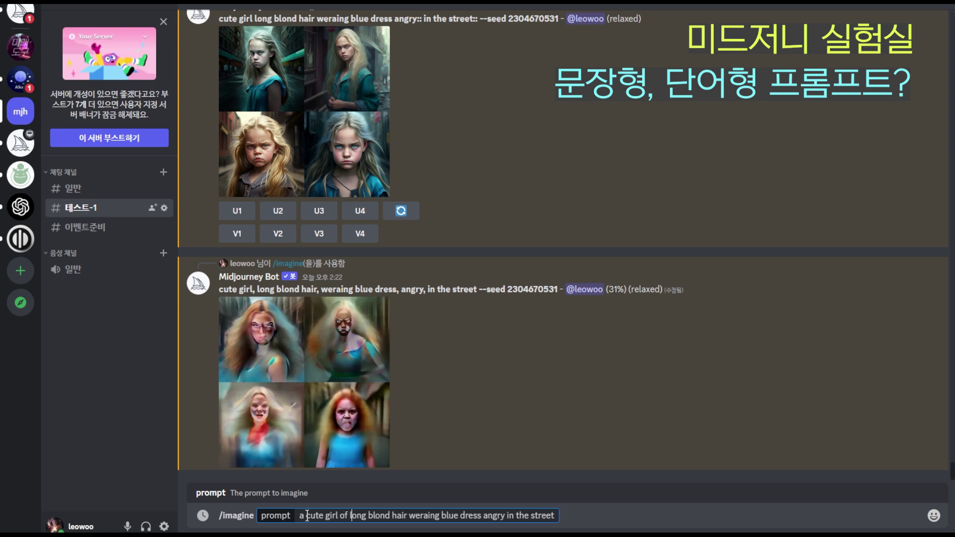
Insert "who is" before "weraing blue dress" in the prompt.
key("ctrl+Right")
key("ctrl+Right")
key("ctrl+Right")
type("who is")
key("Delete")
key("Right")
key("Right")
key("Right")
key("Right")
key("Right")
key("Right")
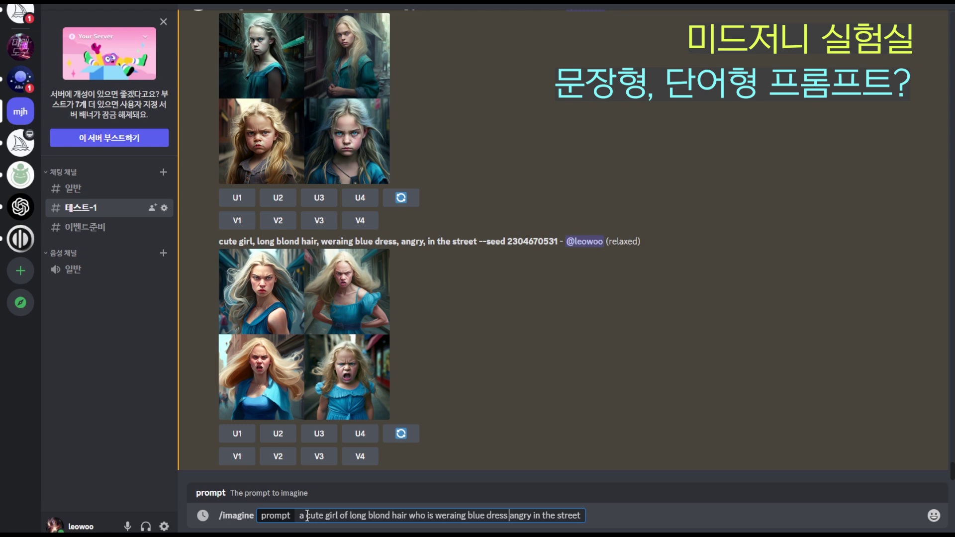
Try "and" before "angry", and remove "and angry" so that "blue dress" runs directly into "in the street".
type("and")
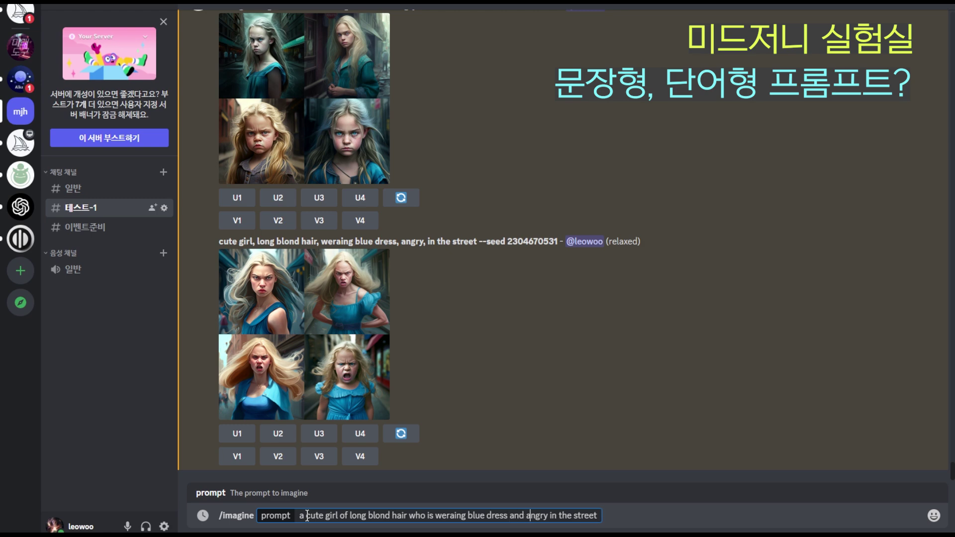
key("Left")
key("Left")
key("Delete")
key("Delete")
key("Delete")
key("Delete")
key("Delete")
key("Delete")
key("Delete")
key("Delete")
key("Delete")
key("Delete")
key("Delete")
type("i")
Insert "but she is angry" between "blue dress" and "in the street".
key("ctrl+Left")
key("ctrl+Left")
key("ctrl+Left")
key("ctrl+Left")
key("ctrl+Left")
key("ctrl+Left")
key("ctrl+Left")
key("ctrl+Left")
key("ctrl+Left")
key("ctrl+Left")
key("Right")
key("Left")
key("Right")
key("Right")
key("Right")
key("Right")
key("Right")
key("Right")
key("Right")
key("Right")
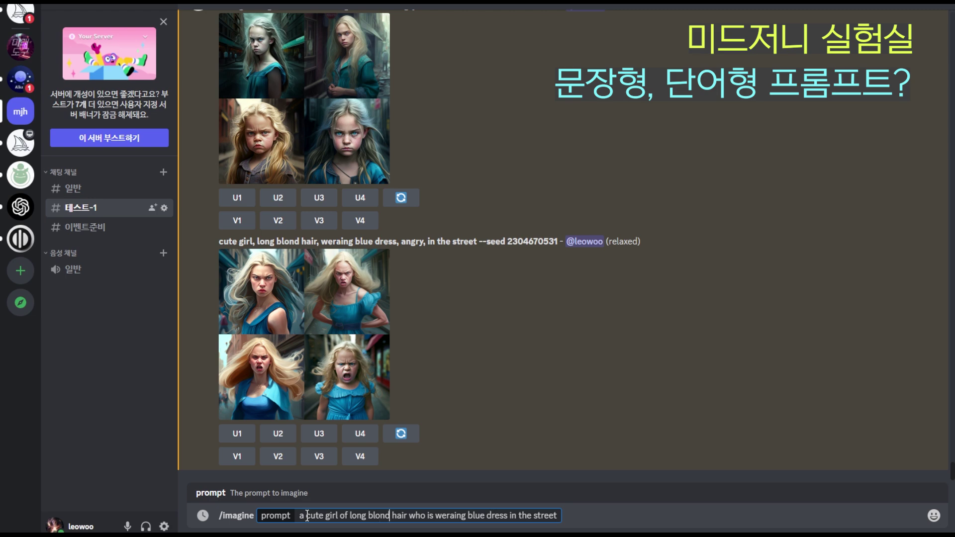
key("Right")
key("Right")
key("Right")
key("Right")
type("but")
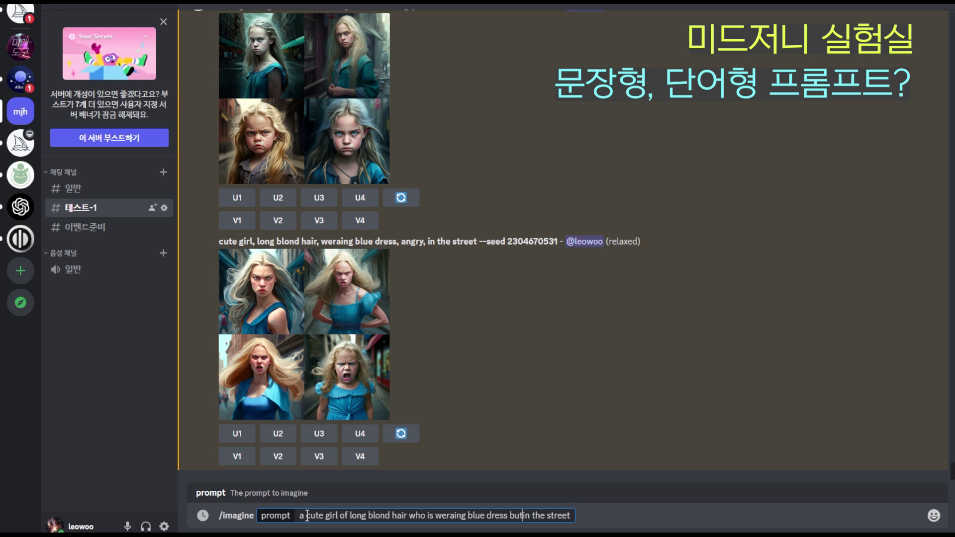
type(" she is angl")
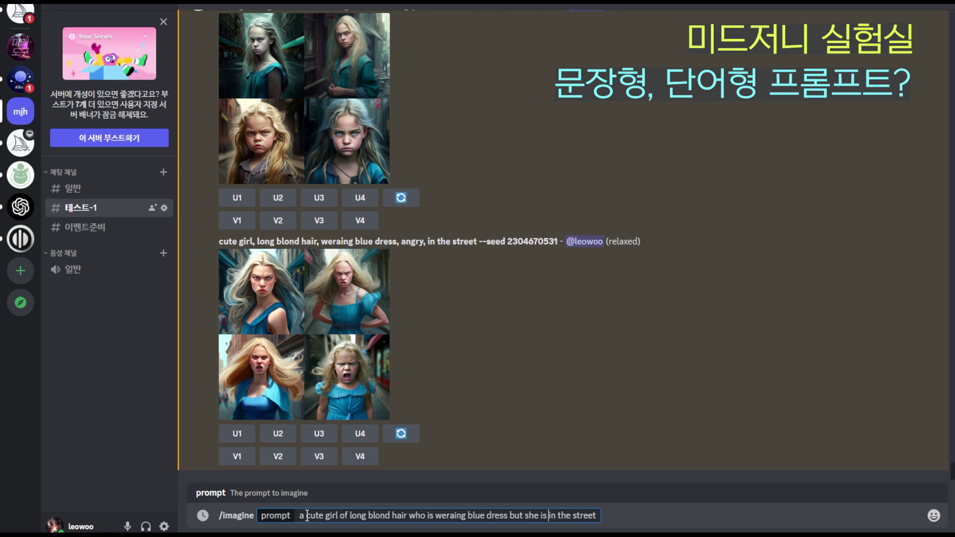
key("BackSpace")
type("ry")
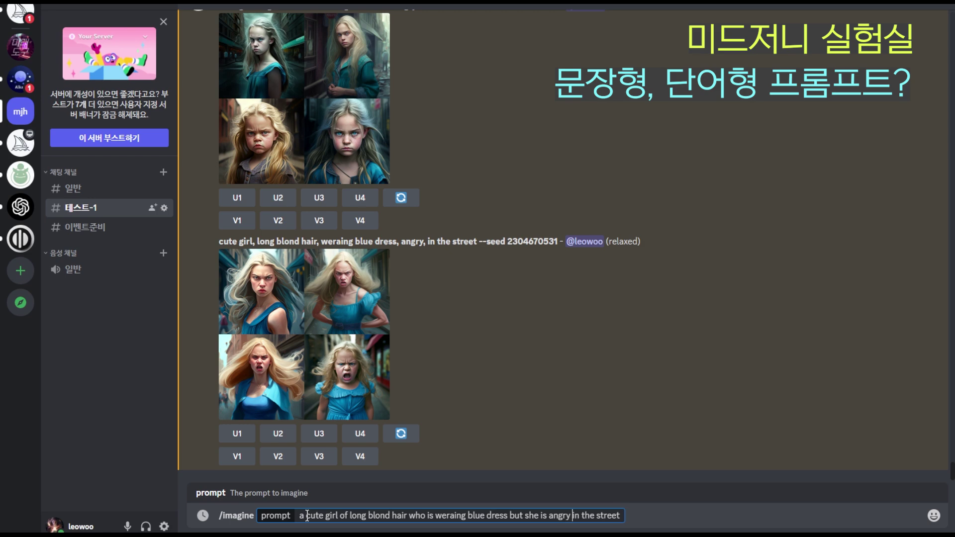
key("Left")
key("Left")
key("Left")
key("Left")
key("Delete")
key("Delete")
key("Delete")
key("Delete")
key("Right")
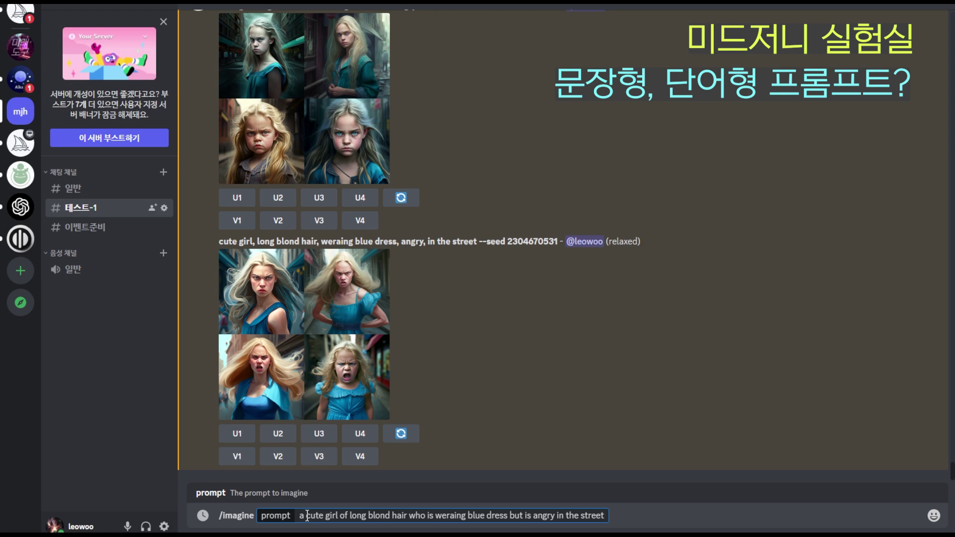
key("Left")
key("Return")
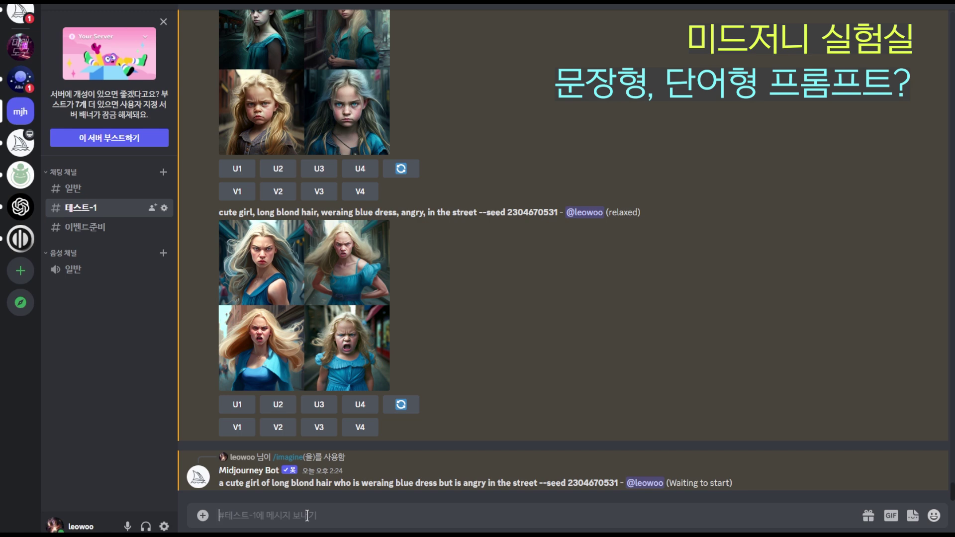
Enlarge the new comma-separated grid to examine its four images, and return to the sentence-style result.
left_click(338, 273)
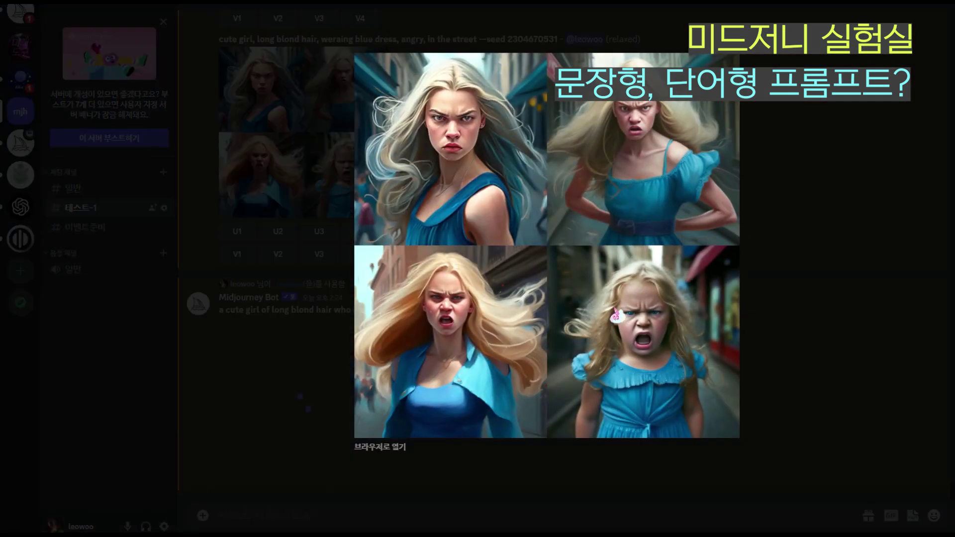
left_click(777, 324)
scroll(433, 219, "up", 2)
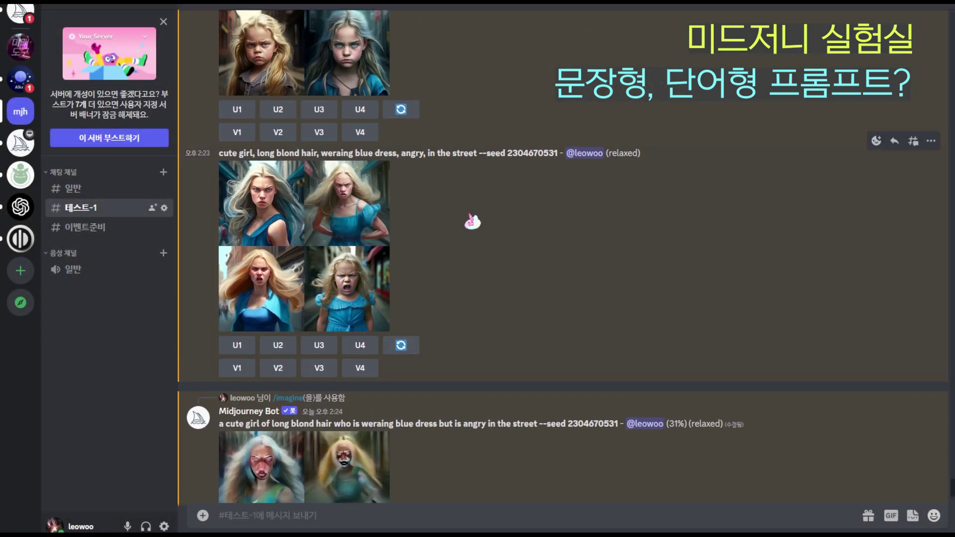
scroll(517, 281, "down", 2)
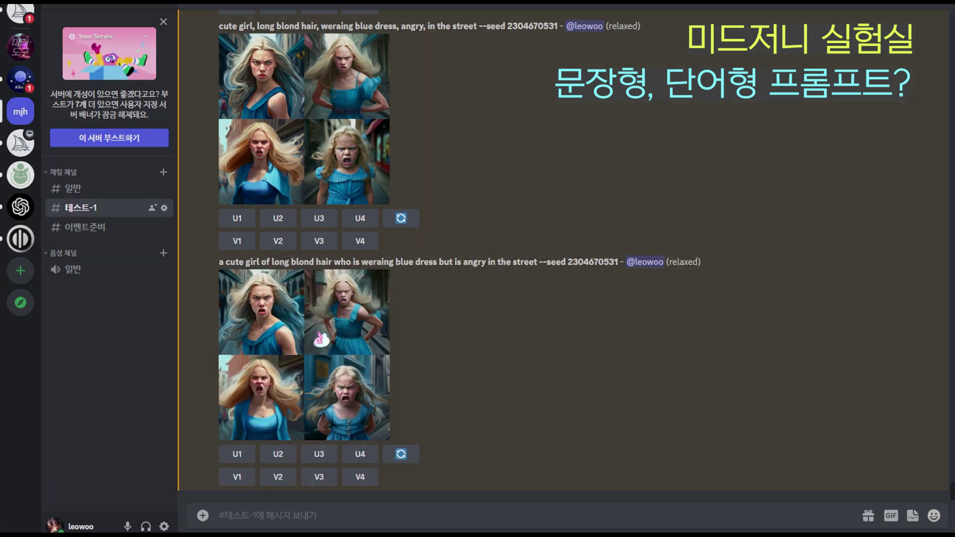
Compare the sentence-style and comma-separated grids by enlarging them alternately, and highlight "who is" in the sentence prompt.
left_click(320, 340)
left_click(783, 370)
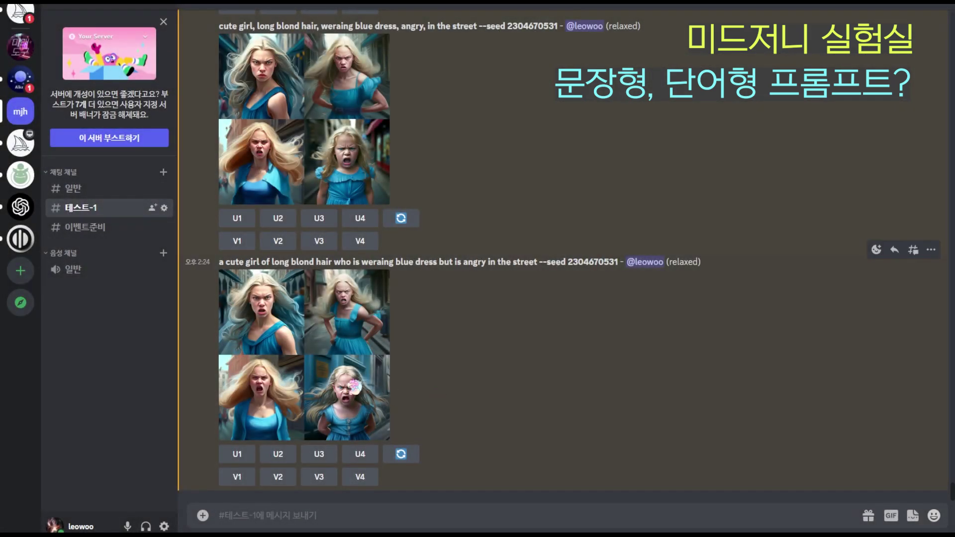
left_click(354, 386)
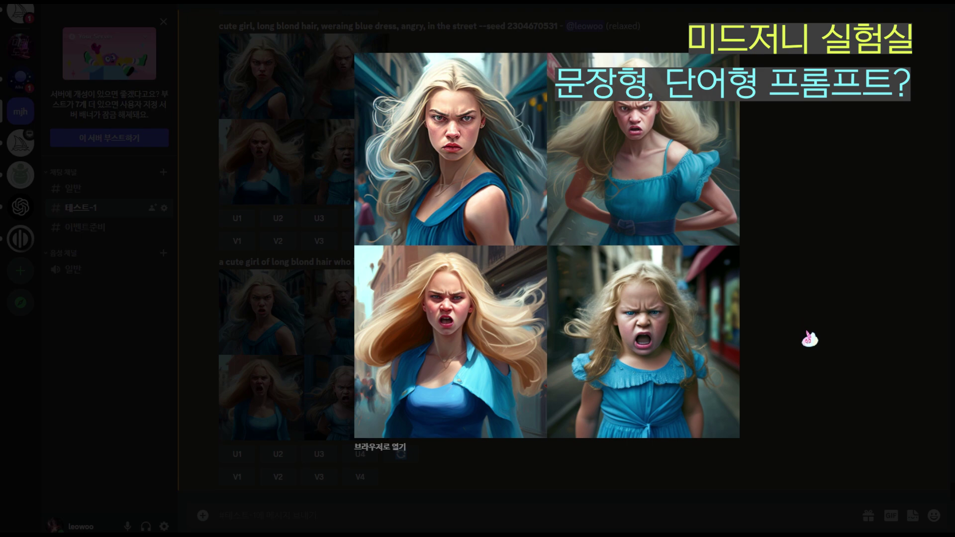
left_click(791, 379)
left_click(315, 369)
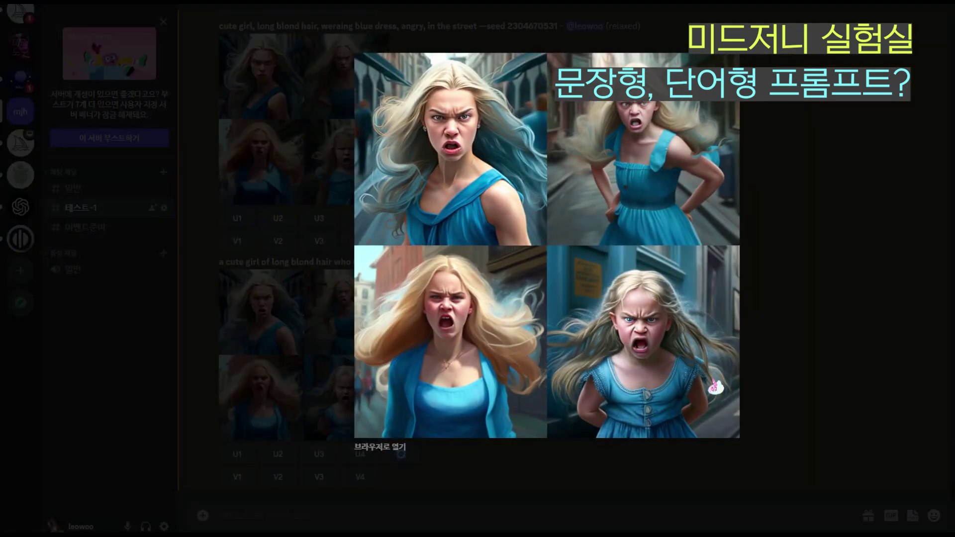
left_click(787, 347)
left_click(309, 164)
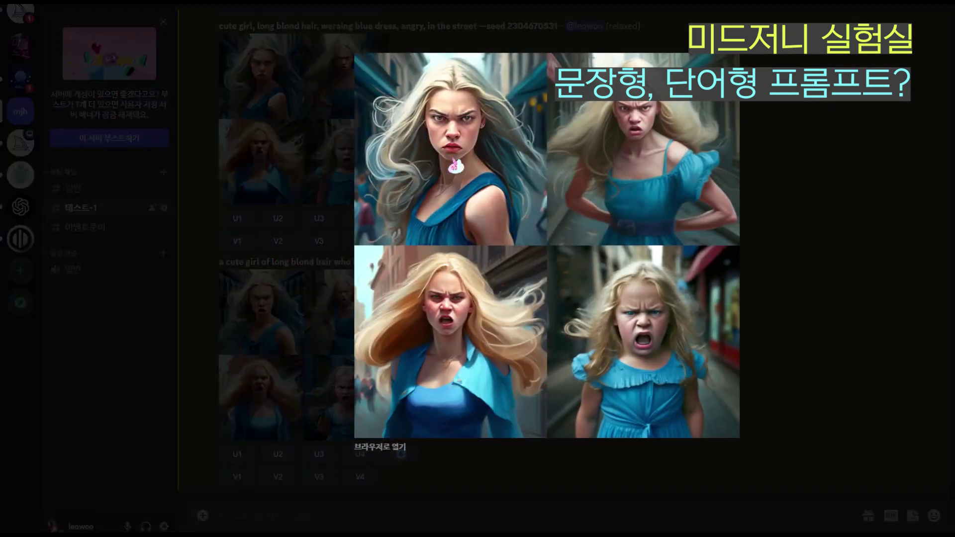
left_click(785, 343)
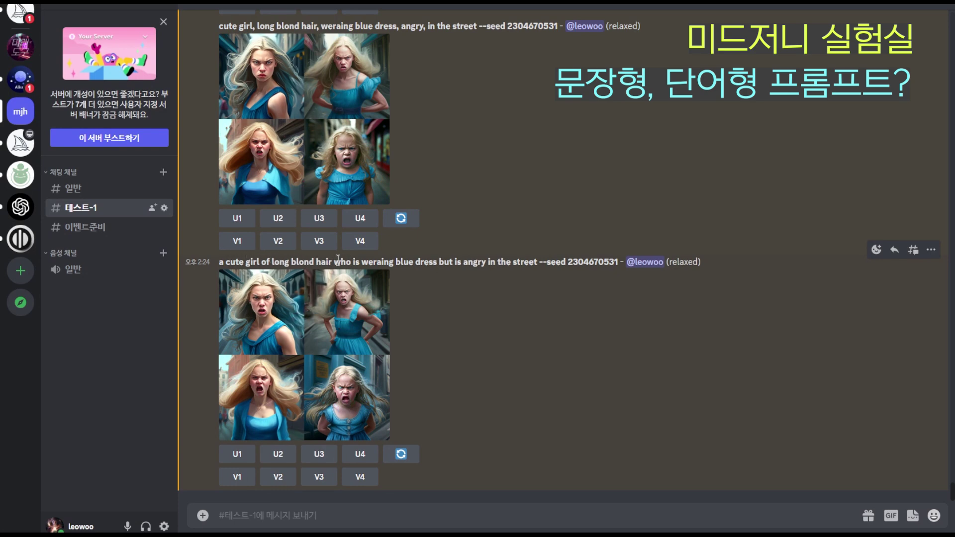
left_click_drag(332, 260, 359, 262)
left_click(491, 288)
Start an /imagine prompt with the unpunctuated "cute girl" text and add commas after "cute" and "girl".
type("/imagine prompt")
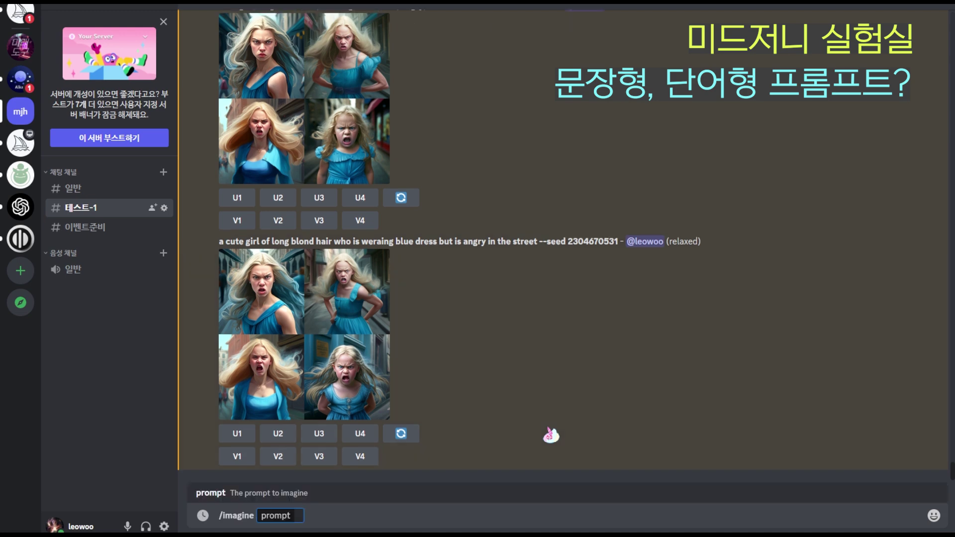
type("cute girl long blond hair weraing blue dress angry in the street")
key("Home")
key("Right")
key("Right")
key("Right")
key("Right")
type(",")
key("Right")
key("Right")
key("Right")
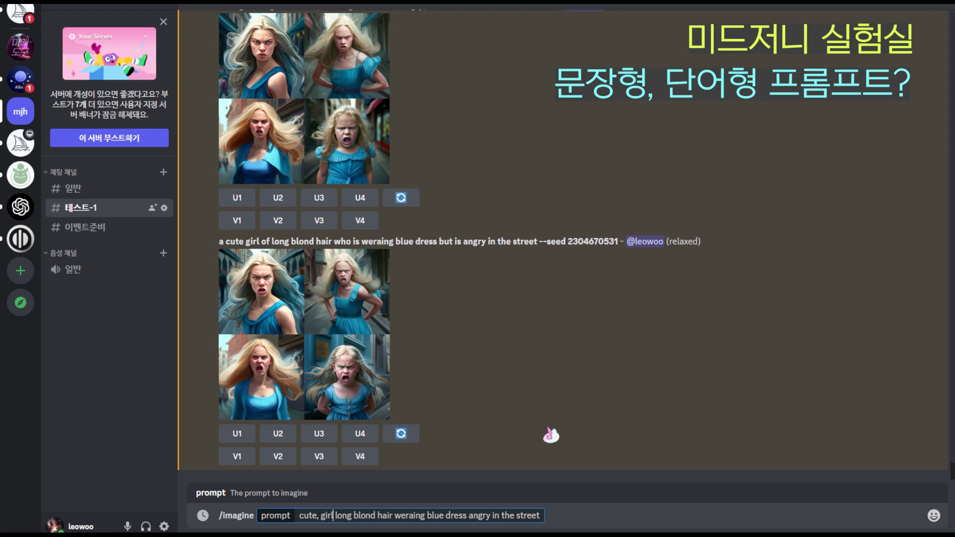
type(",")
Remove "weraing" from the prompt and add commas after "blond", "hair" and "blue".
key("Right")
key("Right")
key("Right")
key("Right")
key("Right")
key("Right")
key("Right")
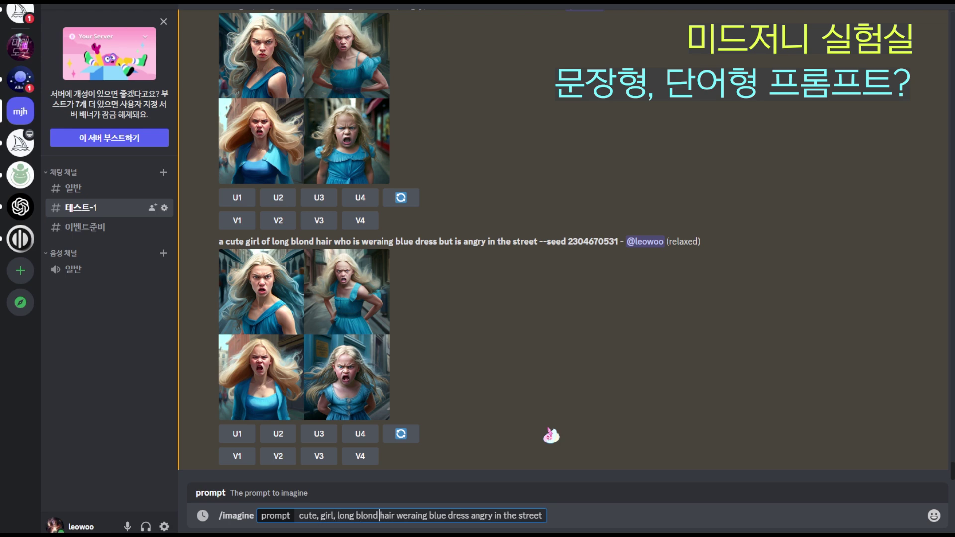
type(",")
key("Right")
key("Right")
key("Right")
key("Right")
key("Right")
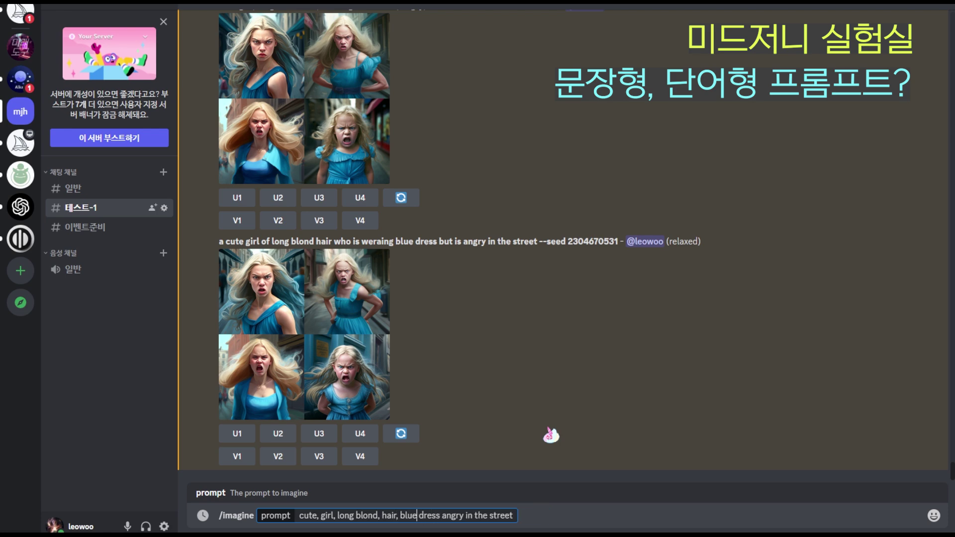
type(",")
key("Right")
key("Right")
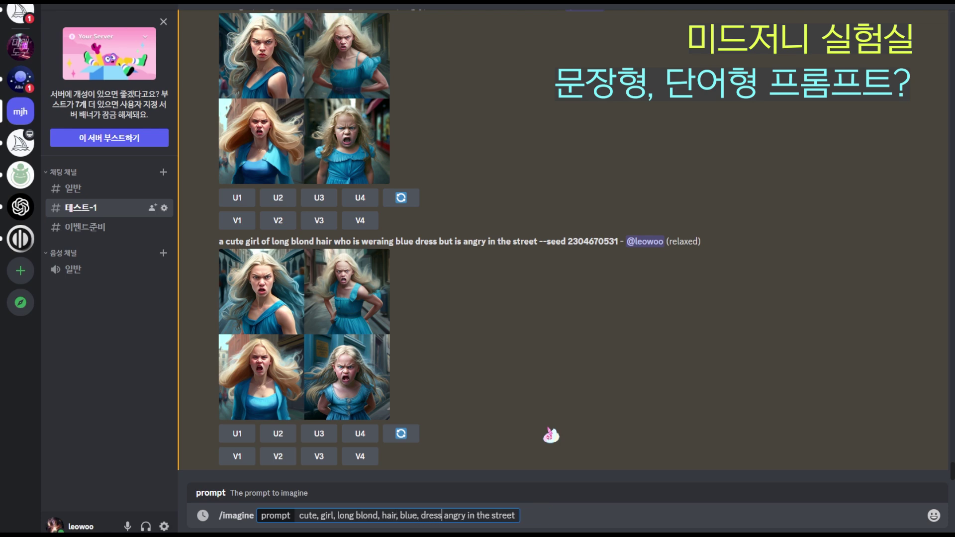
Remove the commas splitting the phrases so they read "long blond hair" and "blue dress".
key("Left")
key("Delete")
key("Delete")
key("Right")
key("Right")
key("Right")
key("Right")
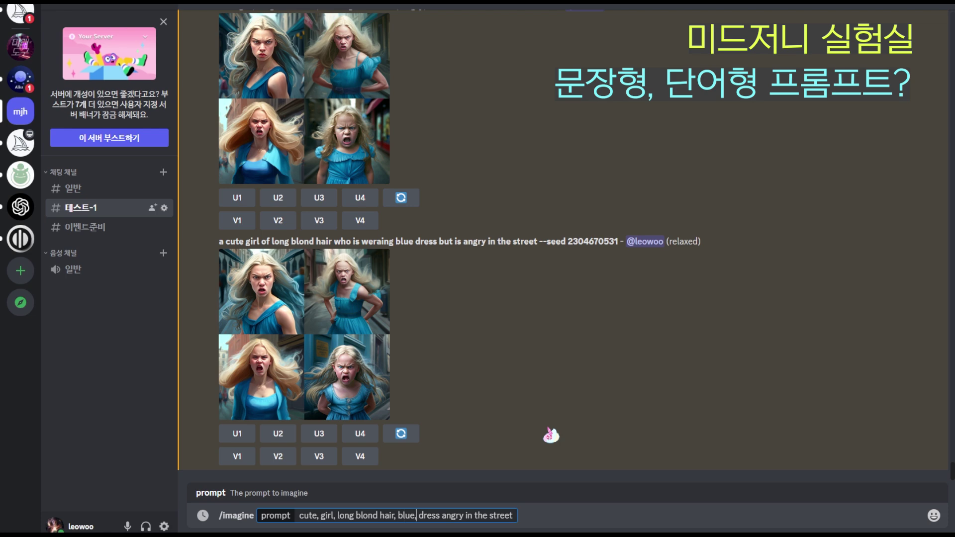
key("Delete")
key("Right")
type(",")
key("Right")
key("Right")
key("Right")
type(",")
key("Delete")
key("Delete")
key("Delete")
key("Delete")
key("Delete")
key("Delete")
key("Delete")
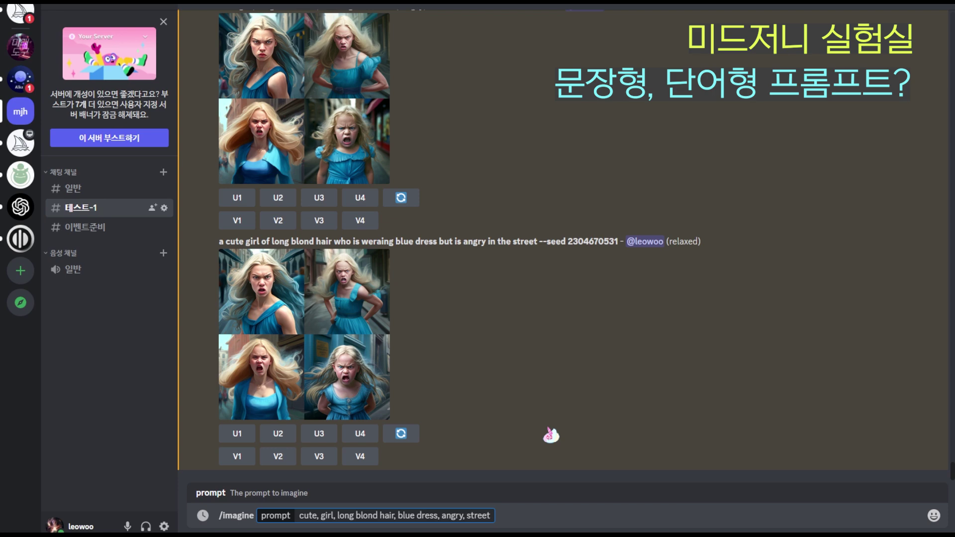
key("Return")
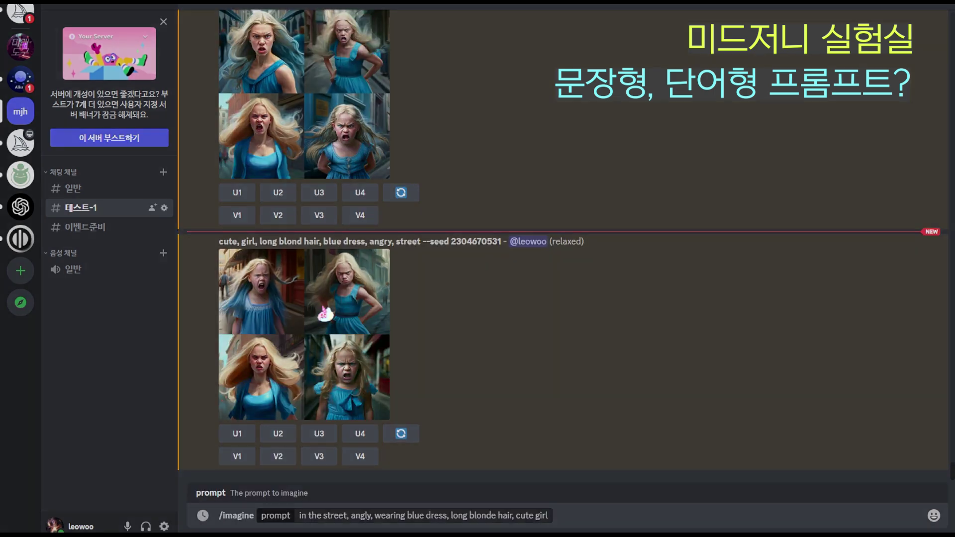
Enlarge the word-style grid, compare it with the sentence-style result, and highlight "who" in the sentence prompt.
left_click(330, 310)
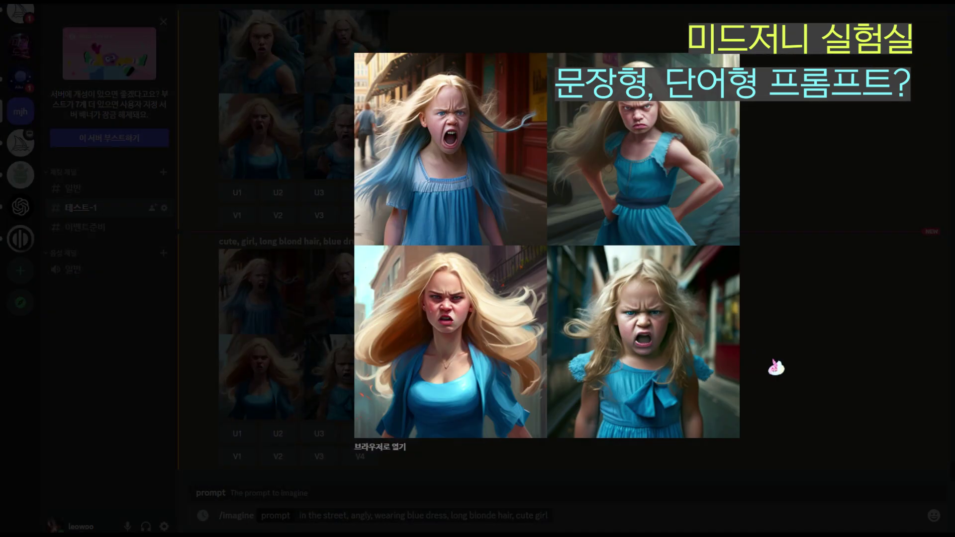
left_click(775, 367)
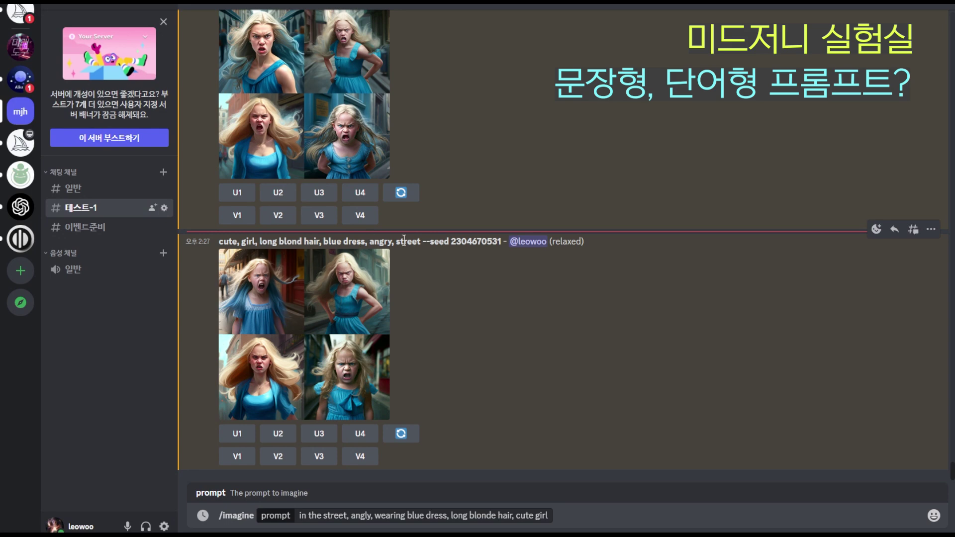
scroll(404, 238, "up", 2)
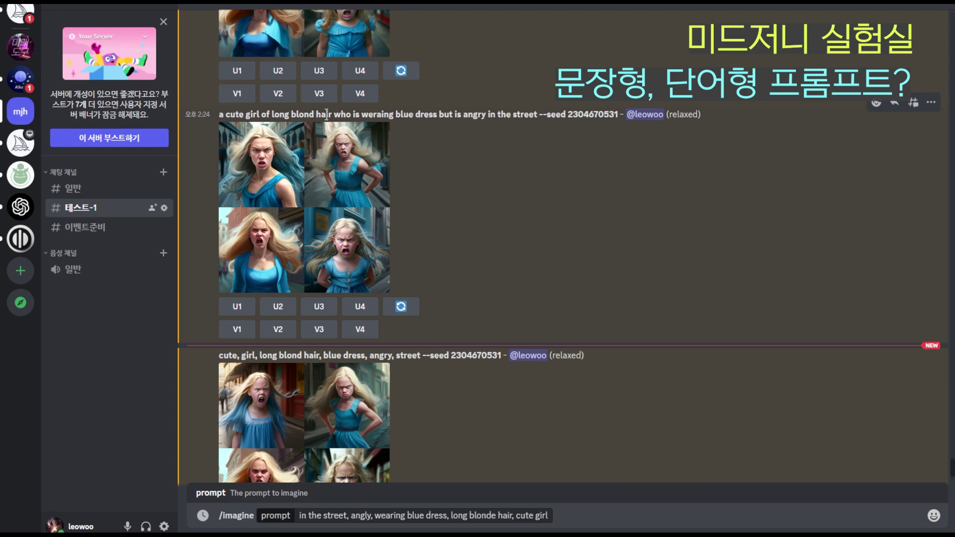
left_click_drag(334, 116, 351, 116)
scroll(528, 258, "down", 2)
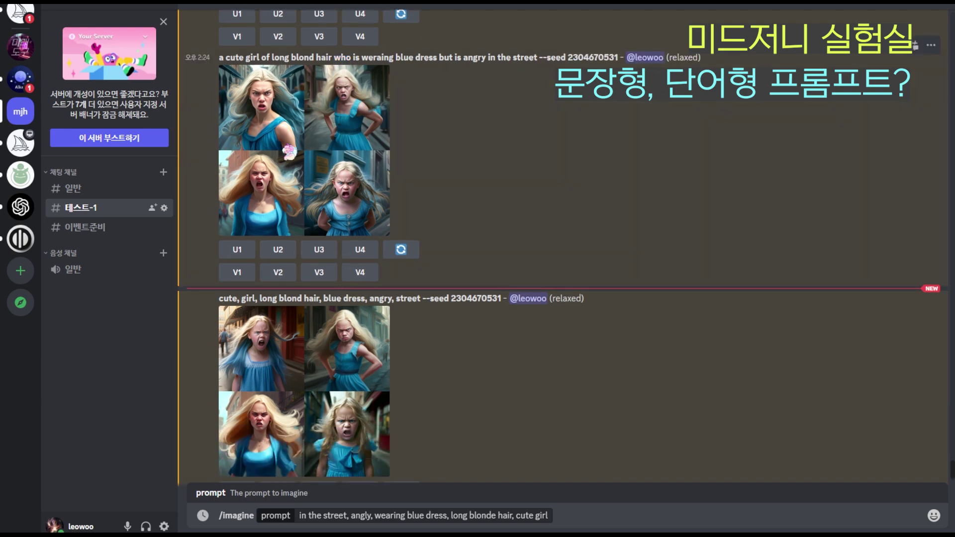
scroll(221, 243, "down", 2)
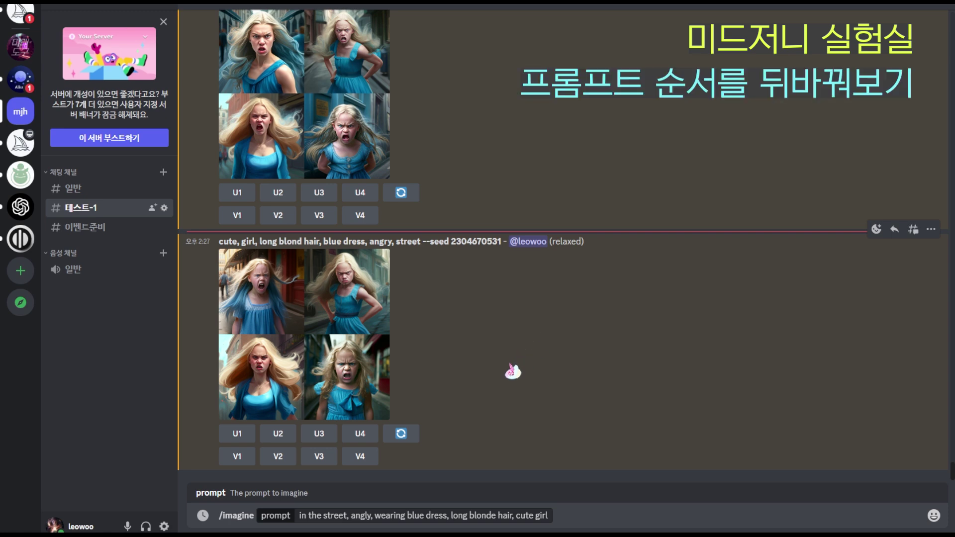
Review the earlier results and try to submit the reversed prompt "in the street, angly, wearing blue dress, long blonde hair, cute girl".
scroll(517, 368, "up", 7)
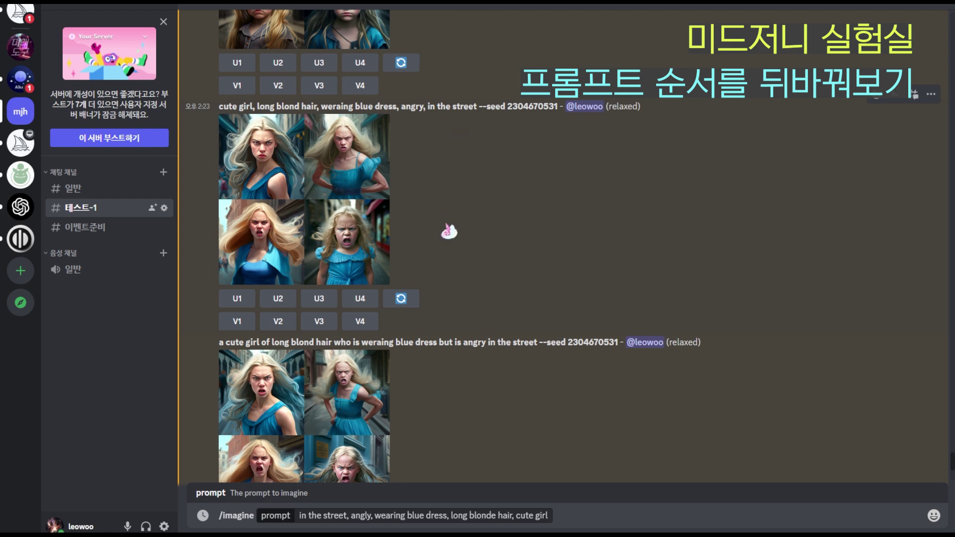
scroll(448, 226, "up", 4)
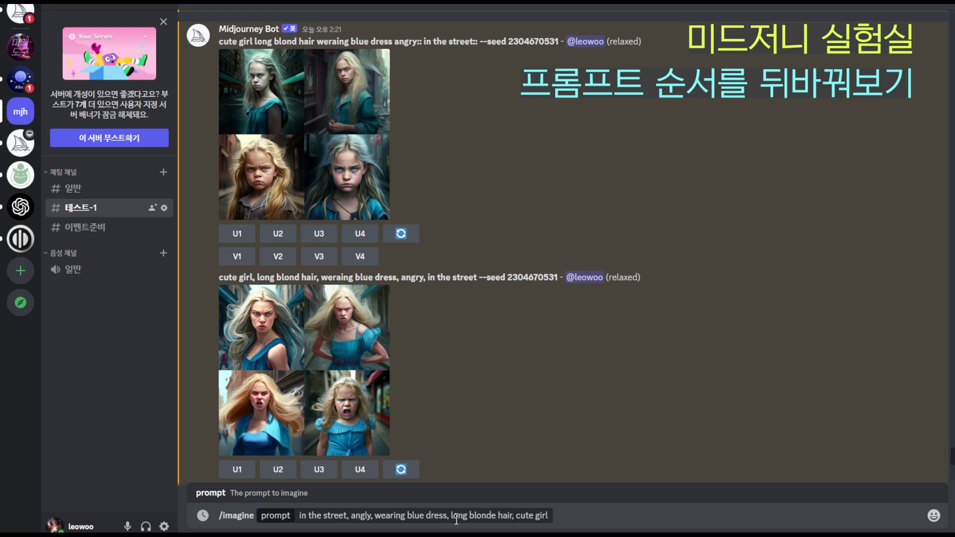
left_click(548, 517)
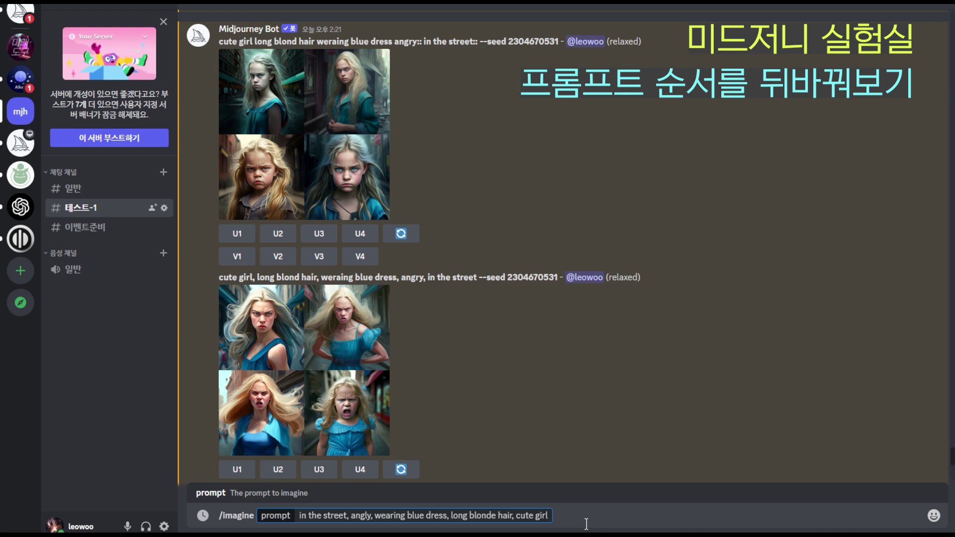
key("Return")
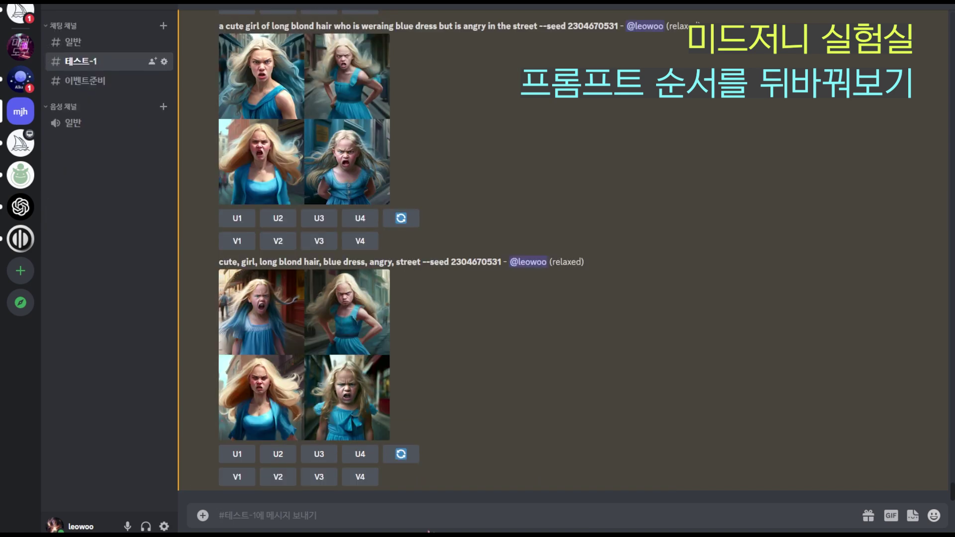
type("/imagine")
key("Tab")
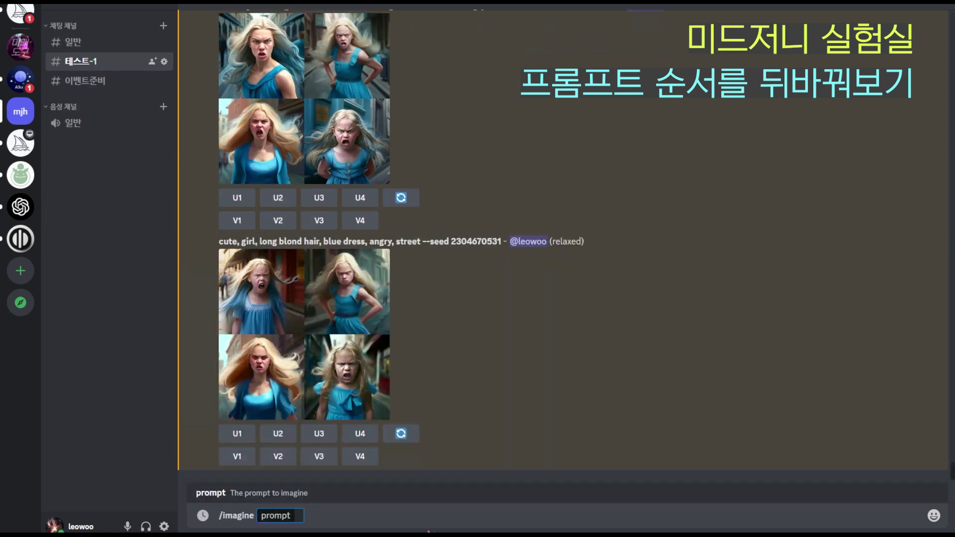
type("street, angry")
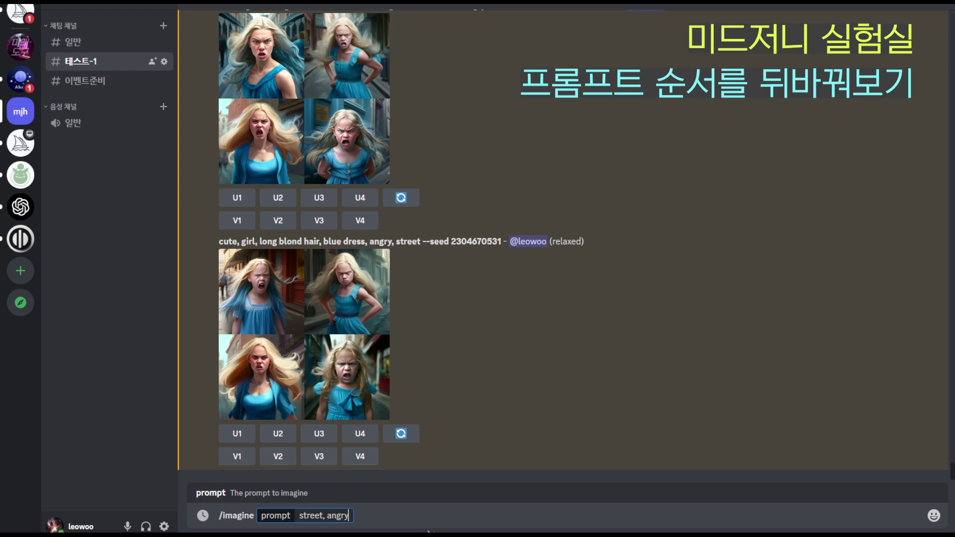
type(", blue dress, blond hair")
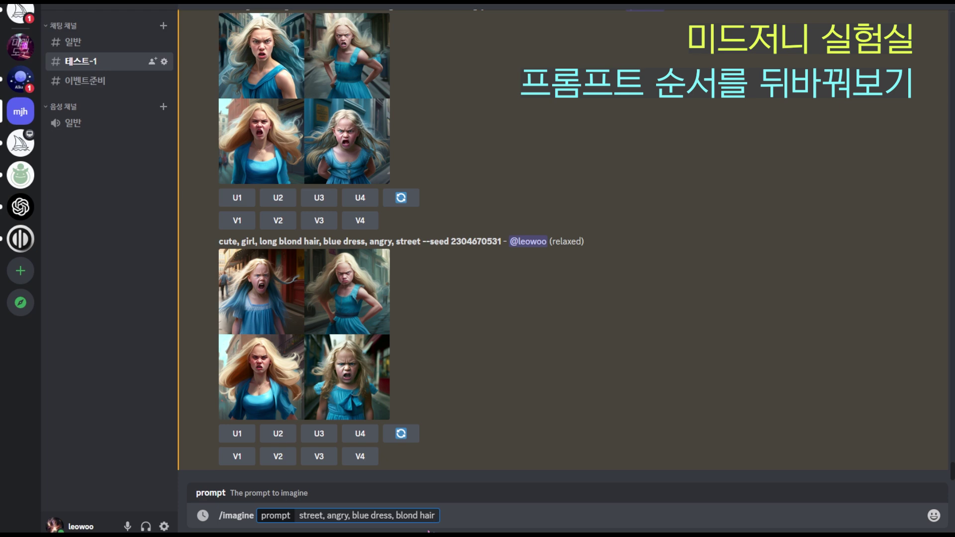
type("long ")
type(" cute girl")
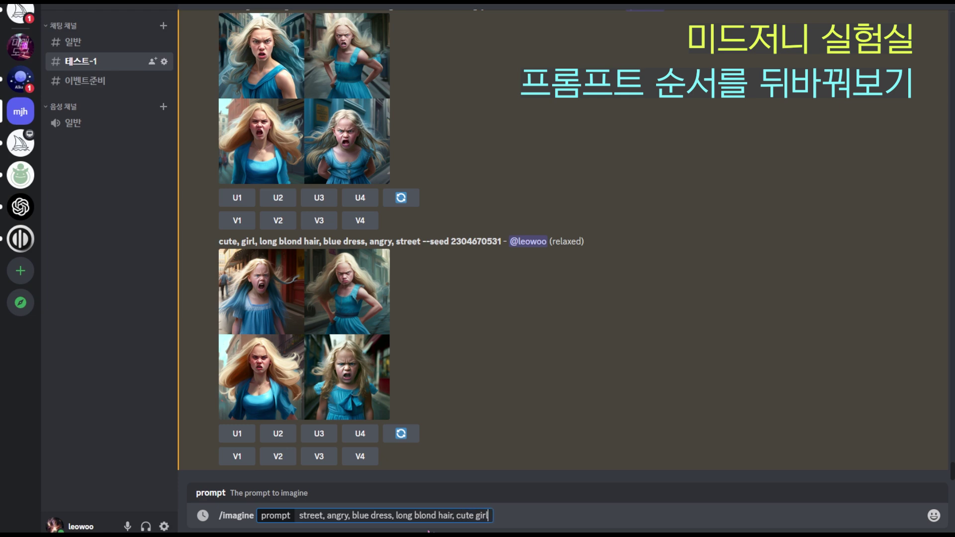
key("Return")
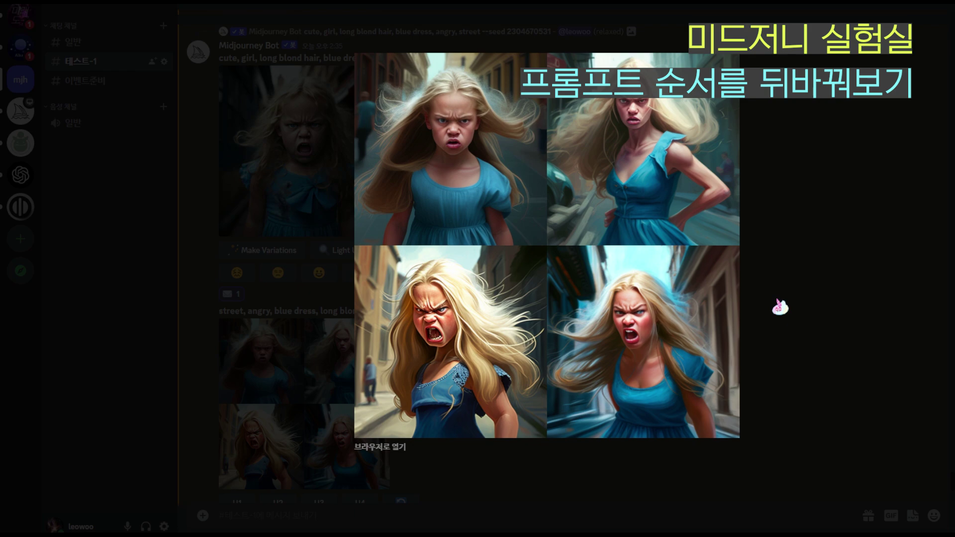
Compare the reversed-order grid with the original word-style grid by enlarging them alternately.
left_click(779, 307)
scroll(398, 328, "up", 5)
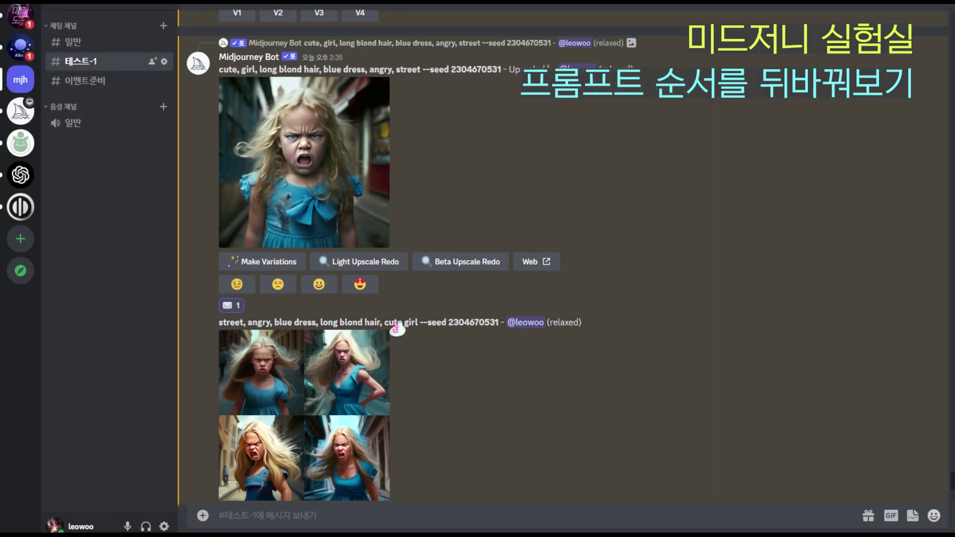
left_click(356, 155)
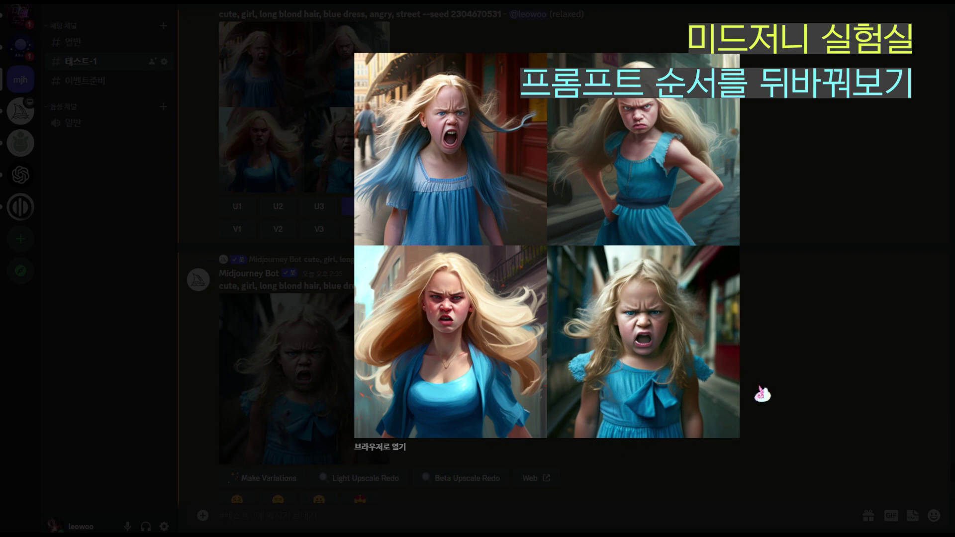
left_click(789, 388)
scroll(459, 346, "down", 5)
scroll(458, 346, "down", 2)
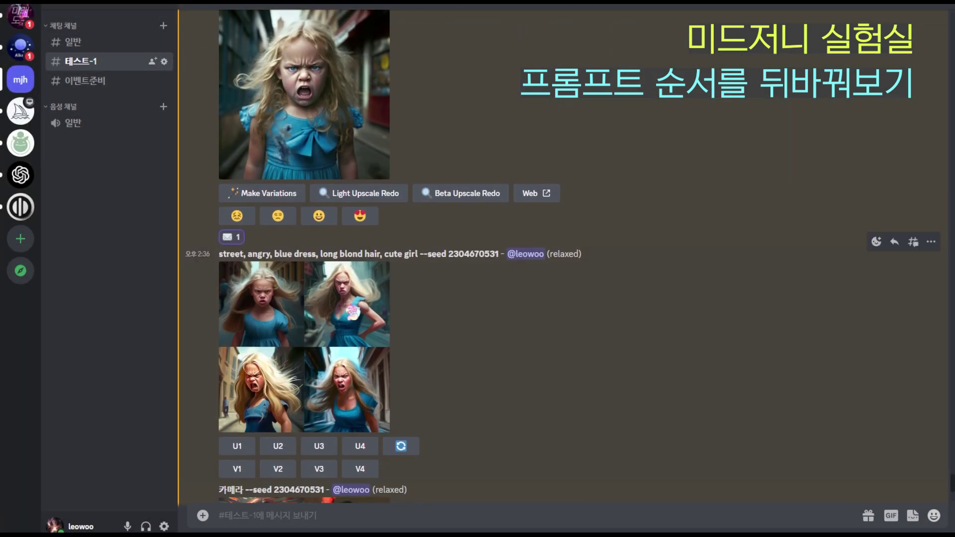
left_click(352, 311)
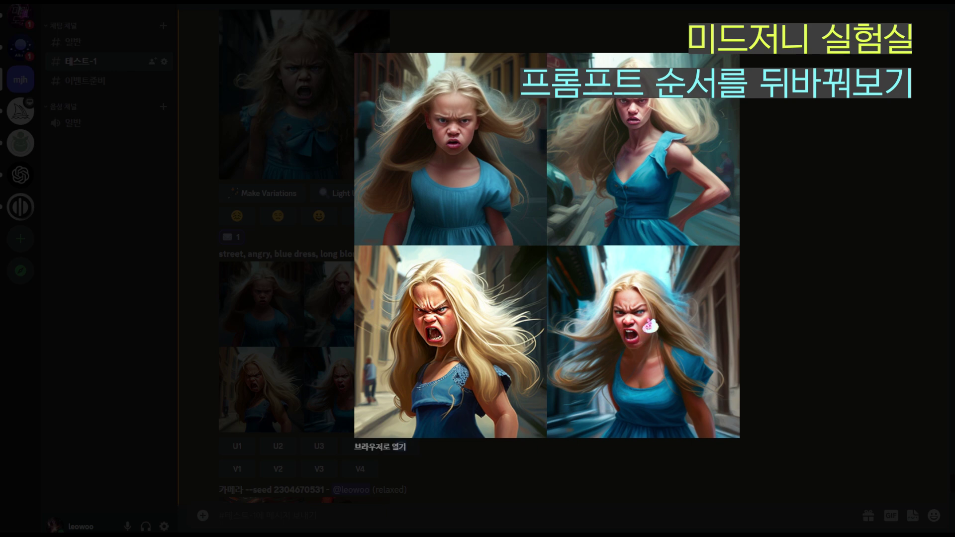
left_click(767, 328)
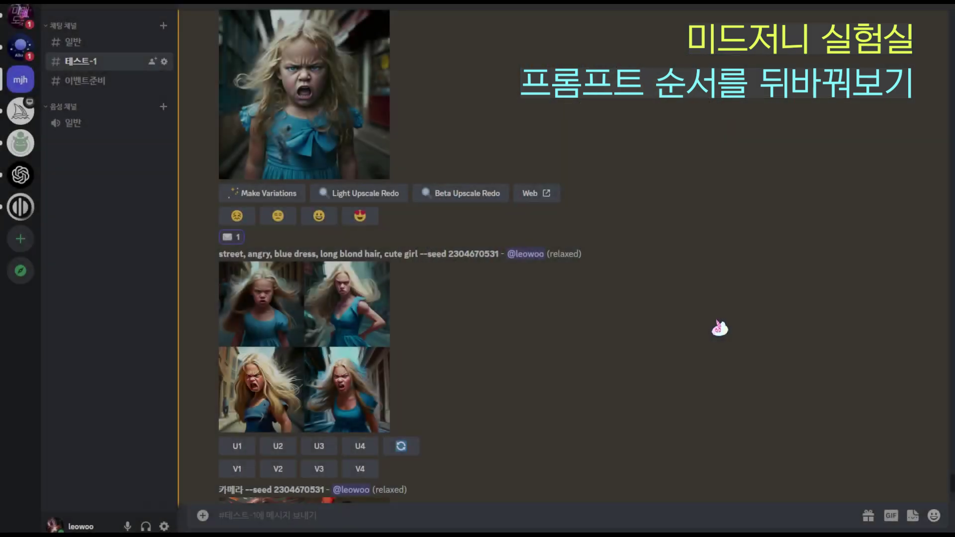
scroll(405, 385, "up", 5)
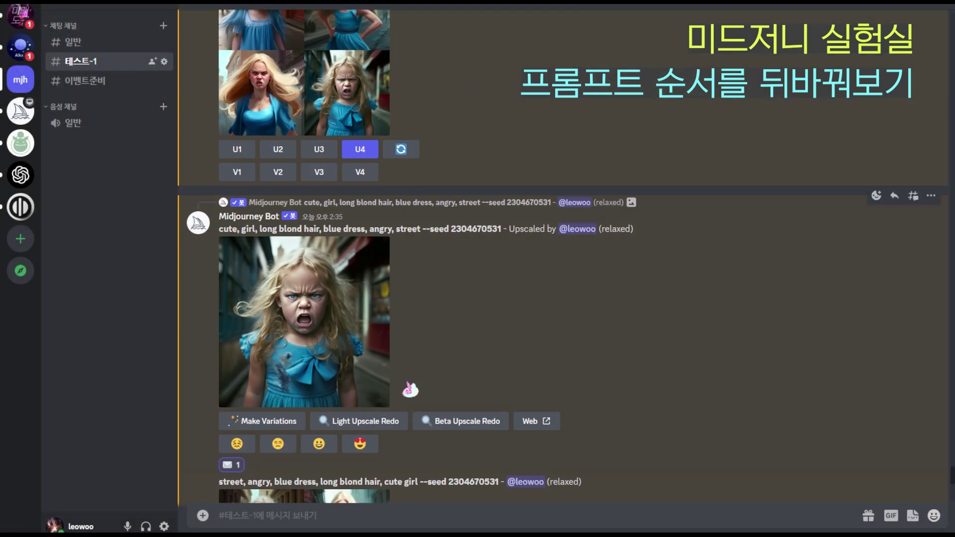
left_click(335, 94)
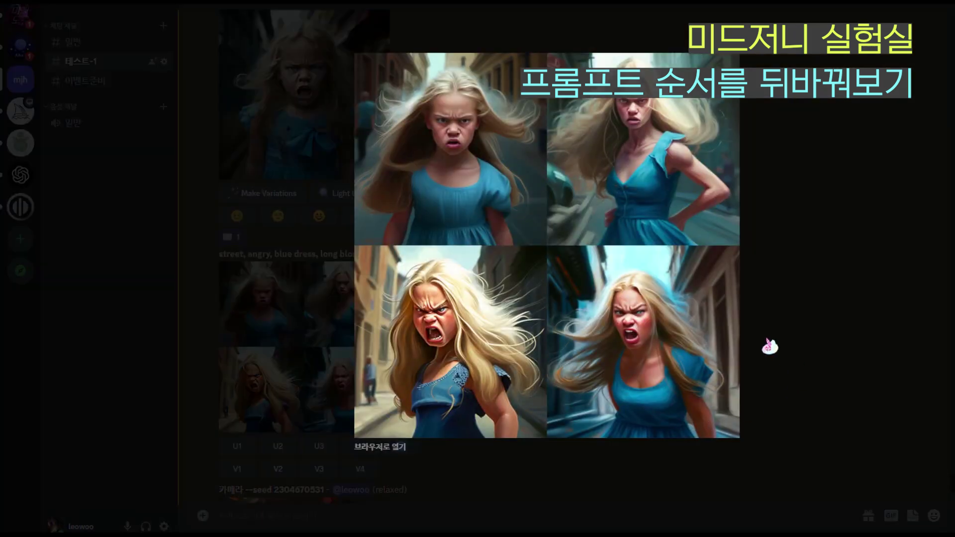
left_click(769, 347)
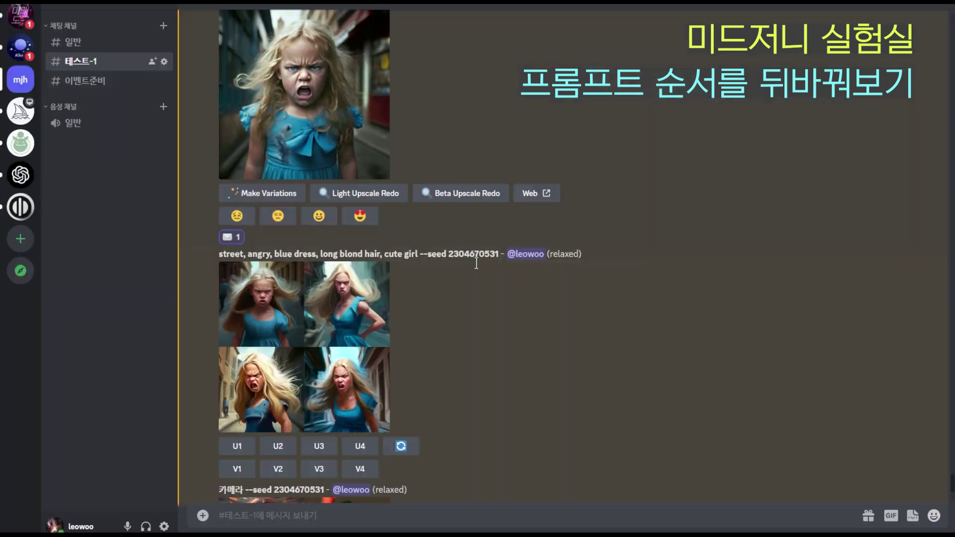
Go to the Korean "카메라" prompt's result and enlarge its grid to examine the four images.
scroll(509, 366, "down", 4)
scroll(570, 327, "up", 4)
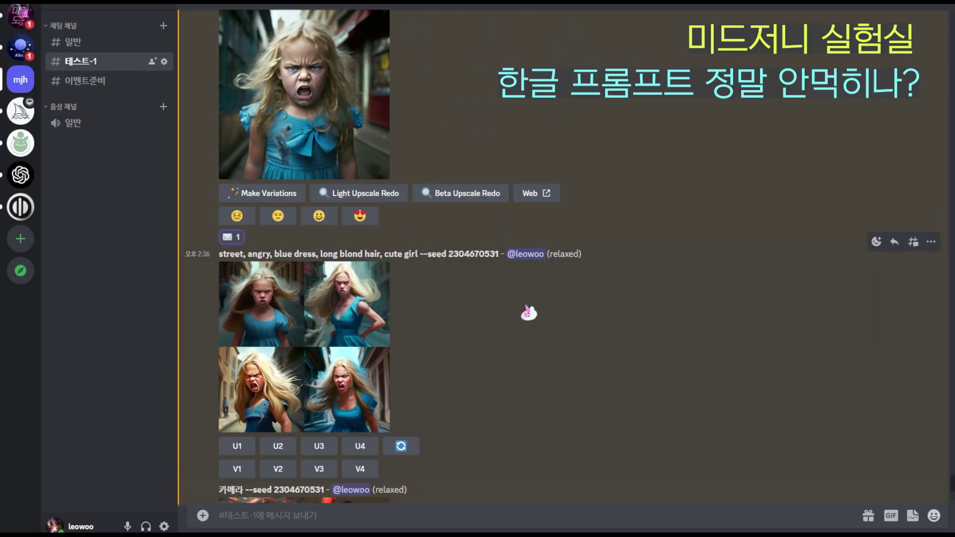
scroll(529, 312, "down", 5)
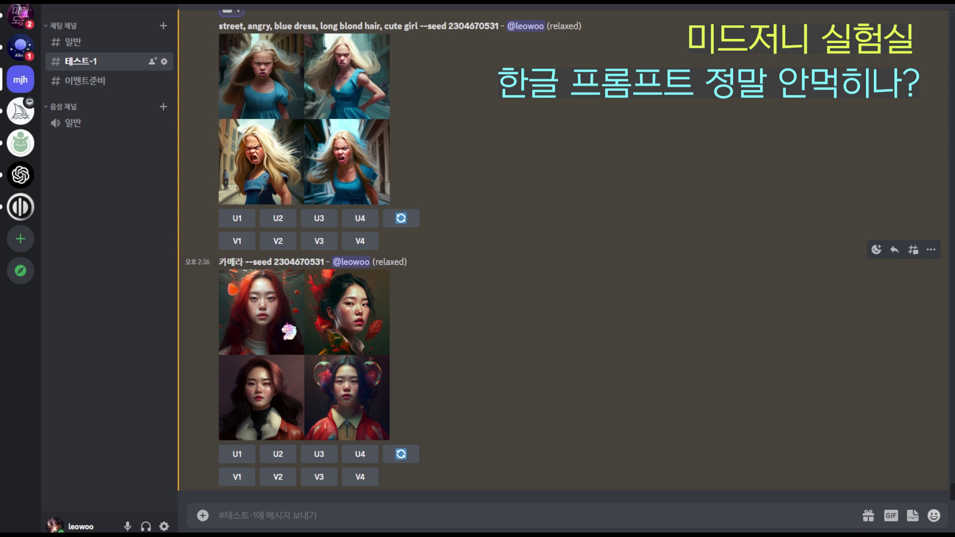
left_click(300, 338)
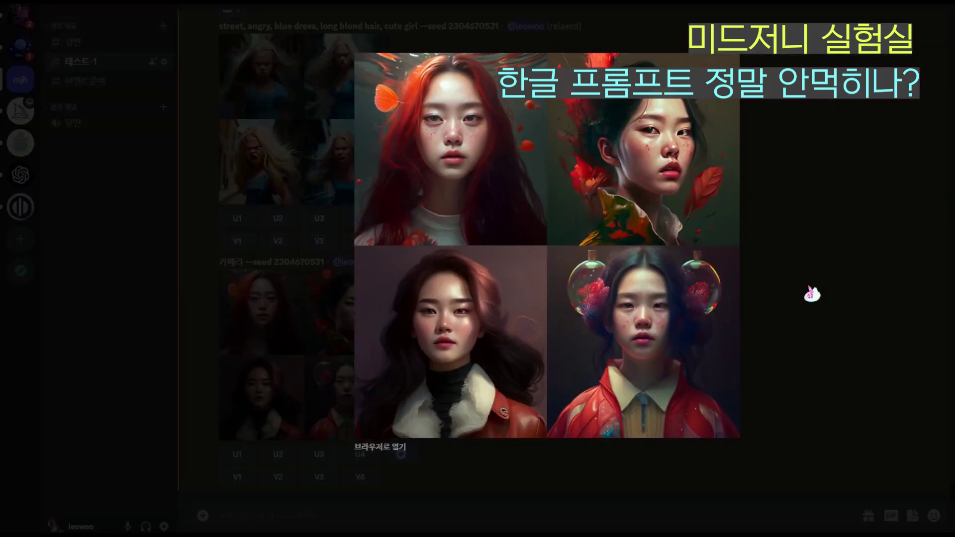
left_click(812, 330)
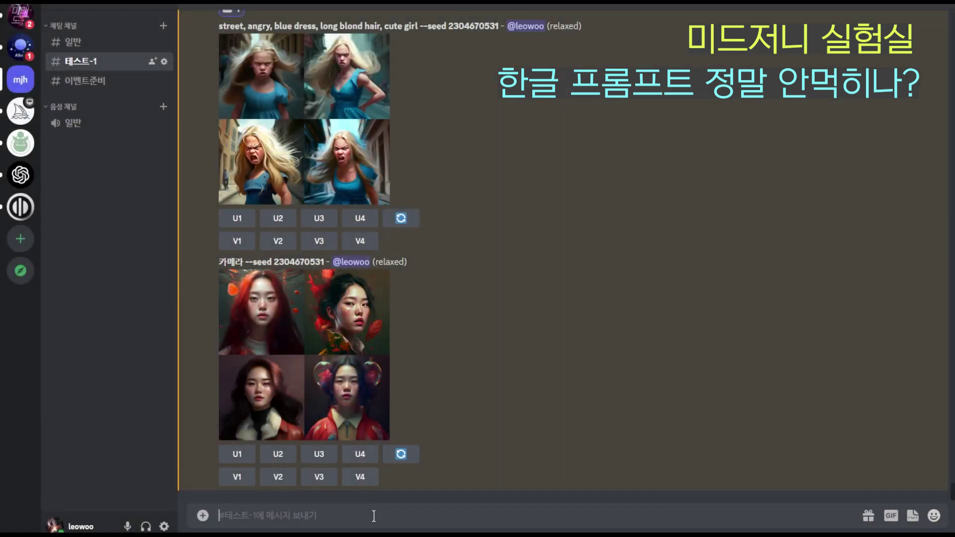
Submit the Korean /imagine prompt "큐트걸" with --q 2 and enlarge its resulting image grid.
type("/imagine")
key("Tab")
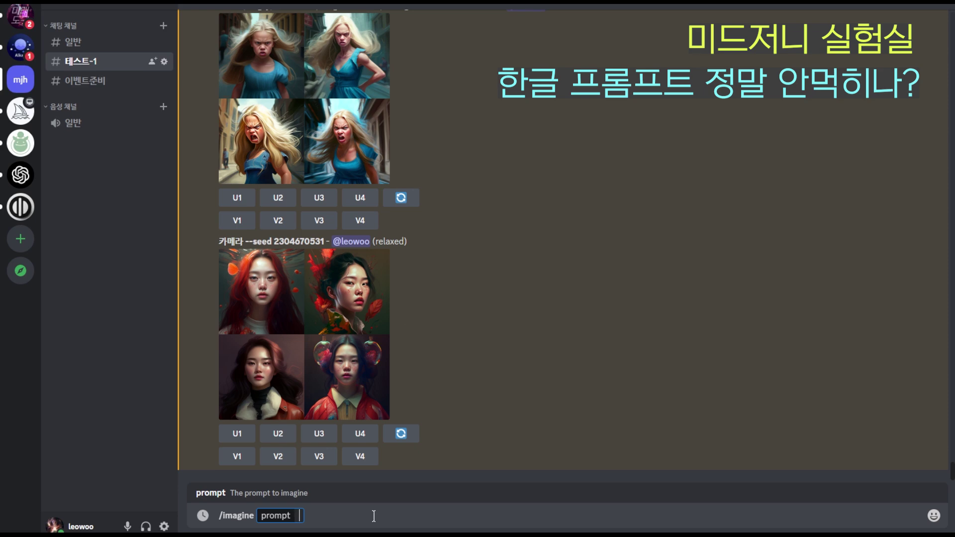
type("큐")
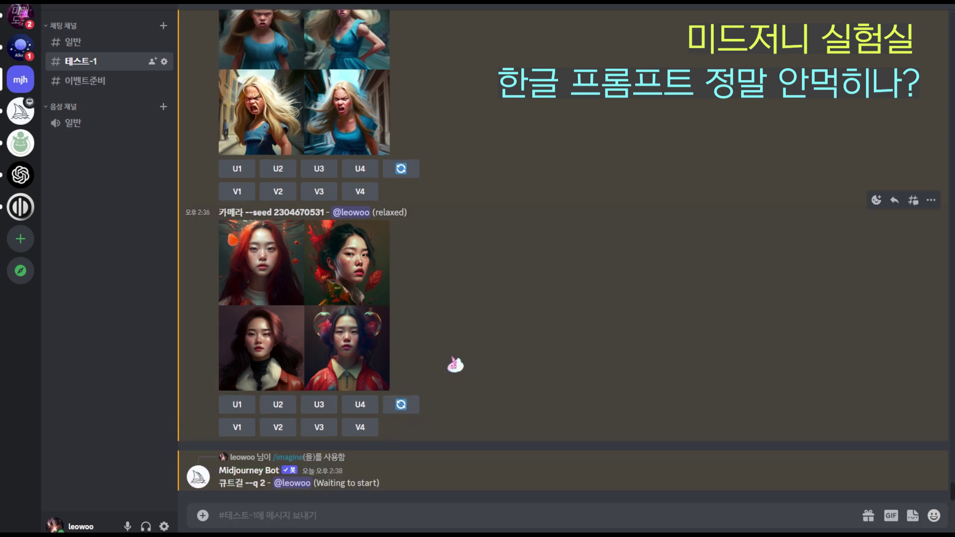
left_click(347, 329)
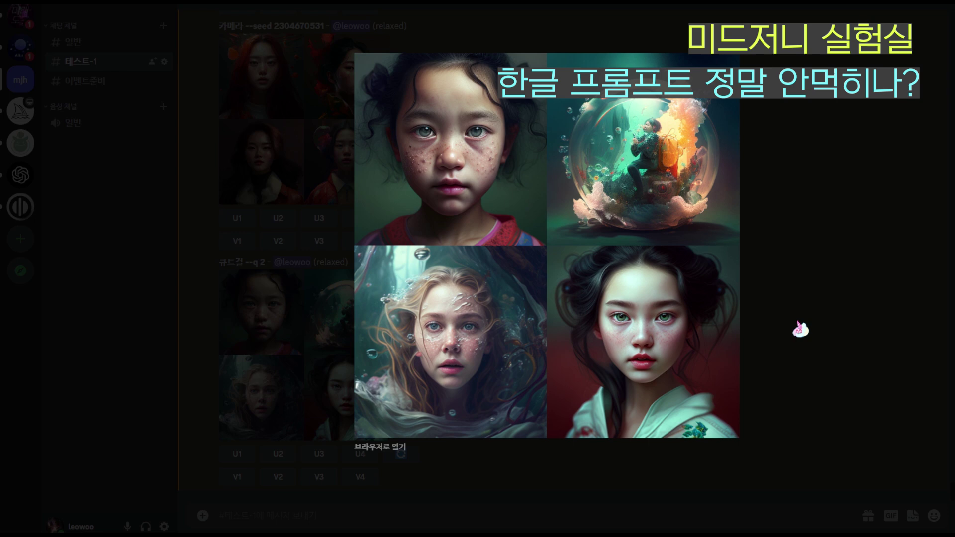
Close the enlarged "큐트걸" grid and submit the Korean /imagine prompt "앵그리 보이".
left_click(794, 330)
left_click(425, 512)
type("/imagine")
key("Tab")
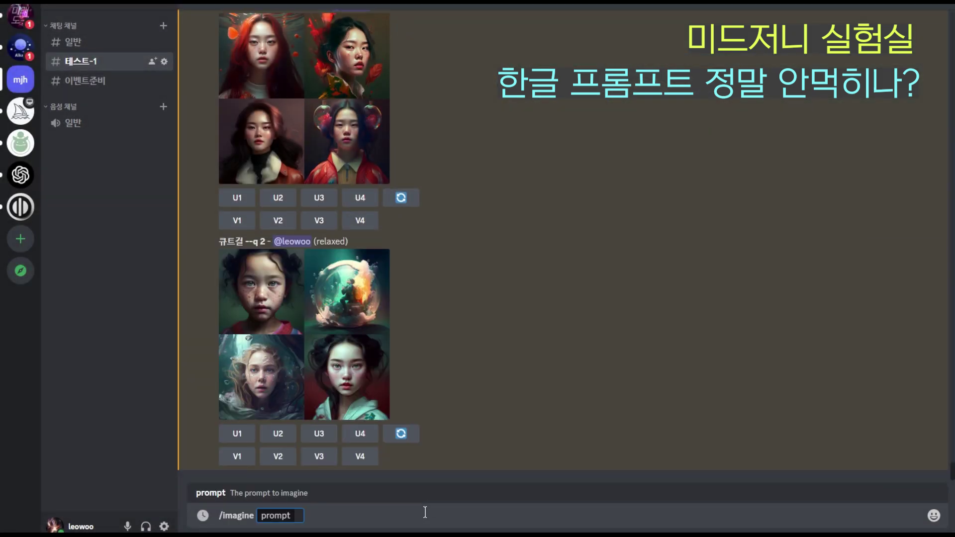
type("앵그리 보이")
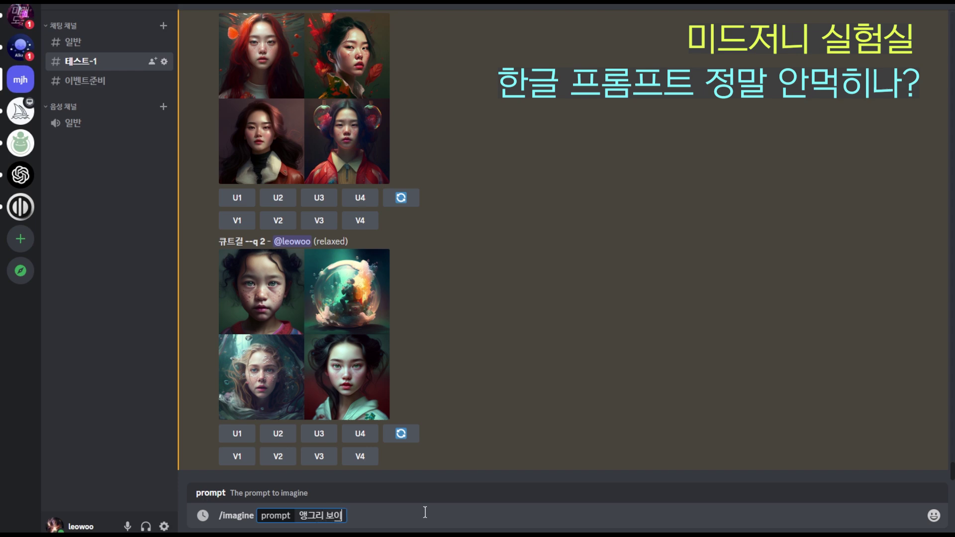
key("Return")
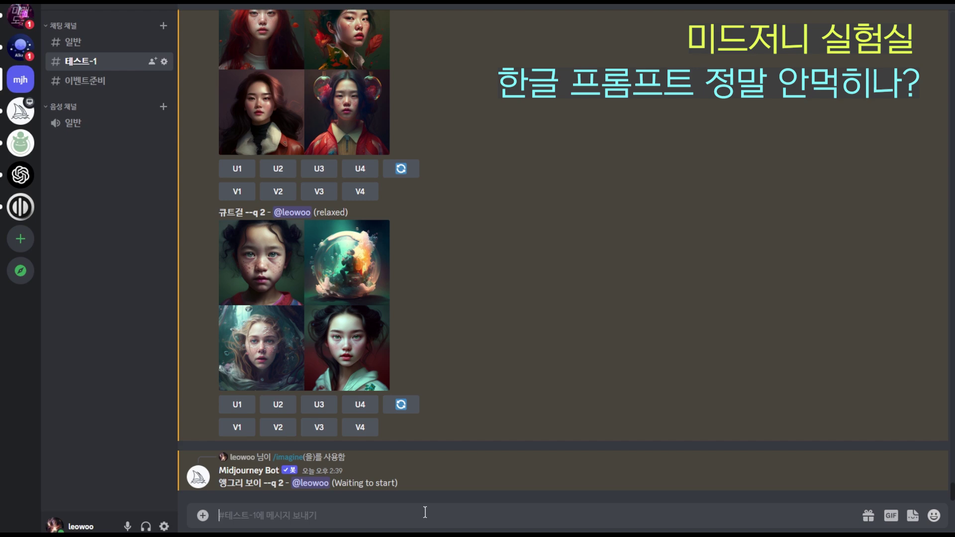
Enlarge the "큐트걸" grid and the finished "앵그리 보이" grid in turn to examine their images.
left_click(365, 371)
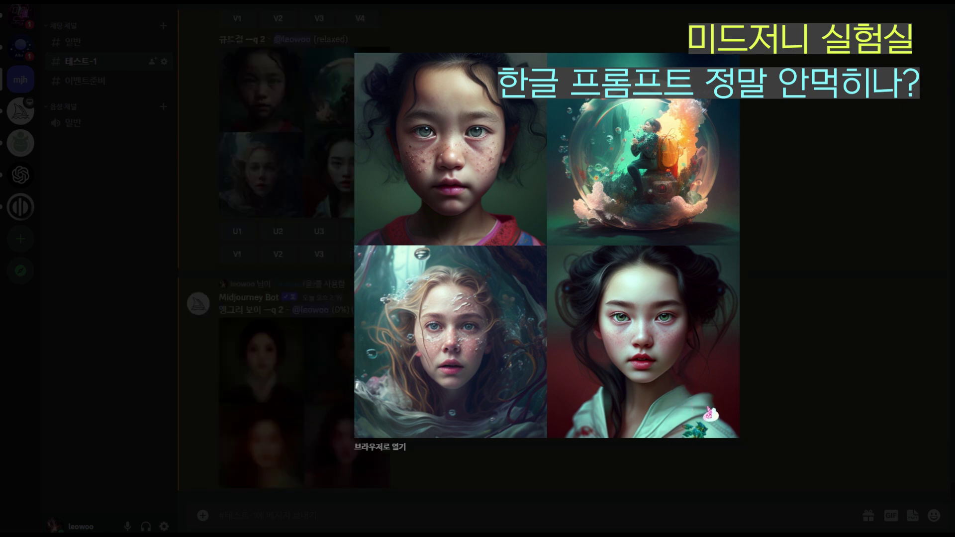
left_click(785, 374)
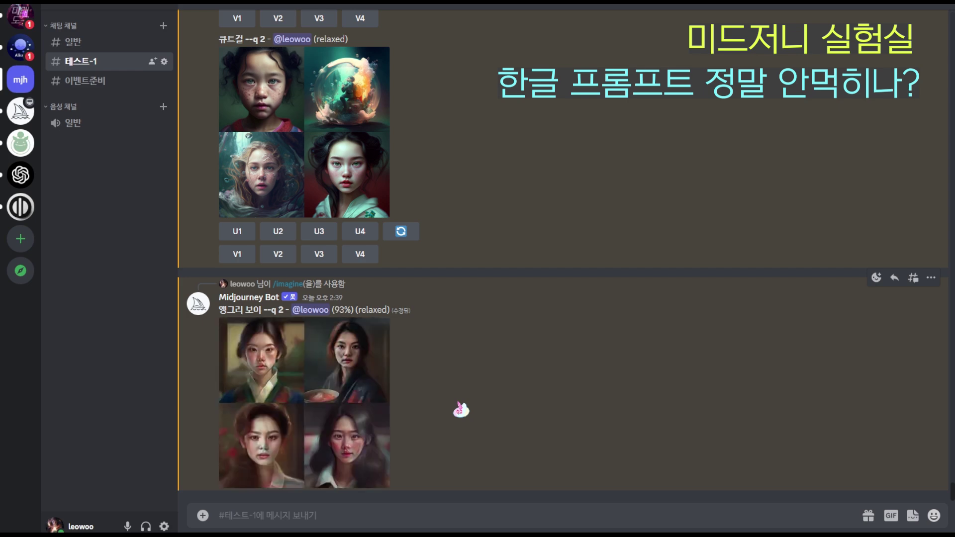
left_click(348, 335)
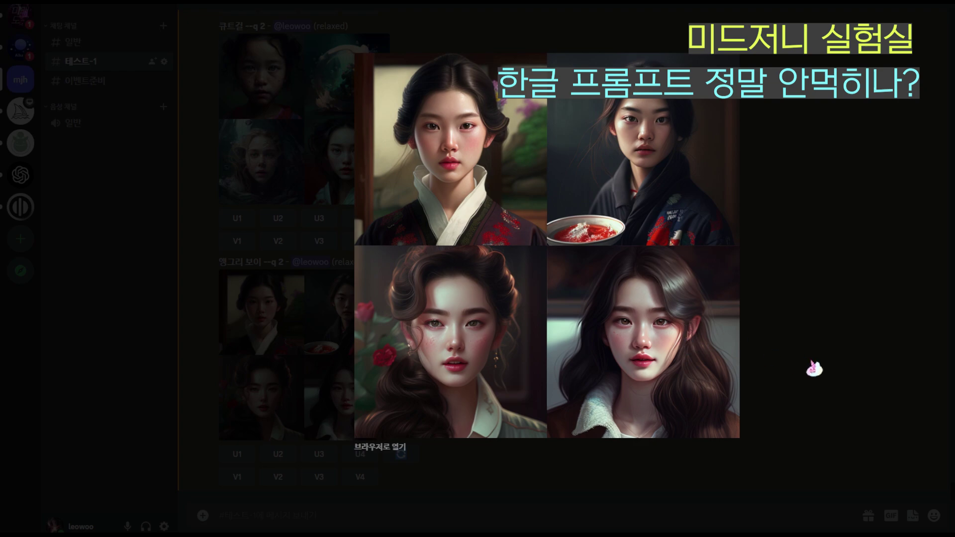
left_click(814, 369)
Go back to the "카메라" result and compare its enlarged grid with the "앵그리 보이" grid.
scroll(443, 249, "up", 6)
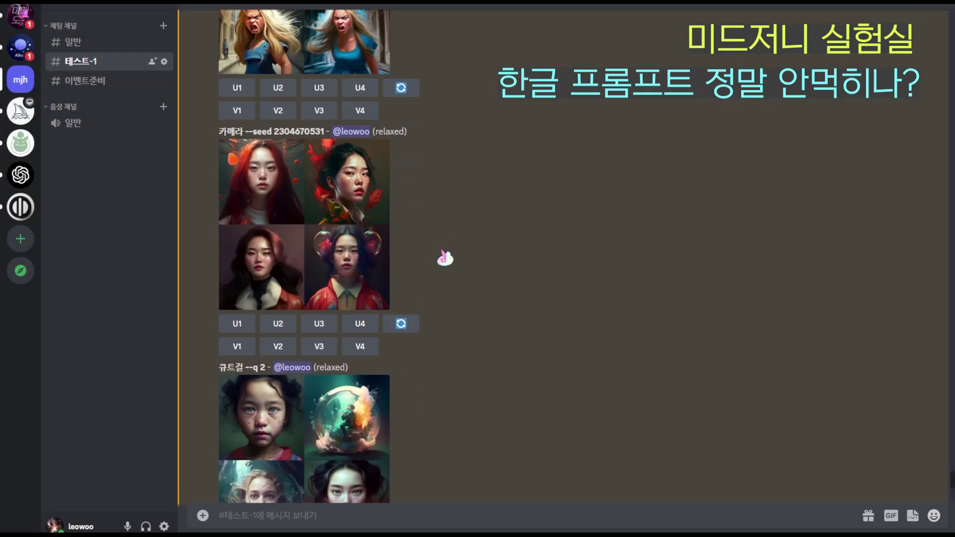
scroll(436, 283, "up", 5)
scroll(437, 283, "down", 5)
left_click(357, 275)
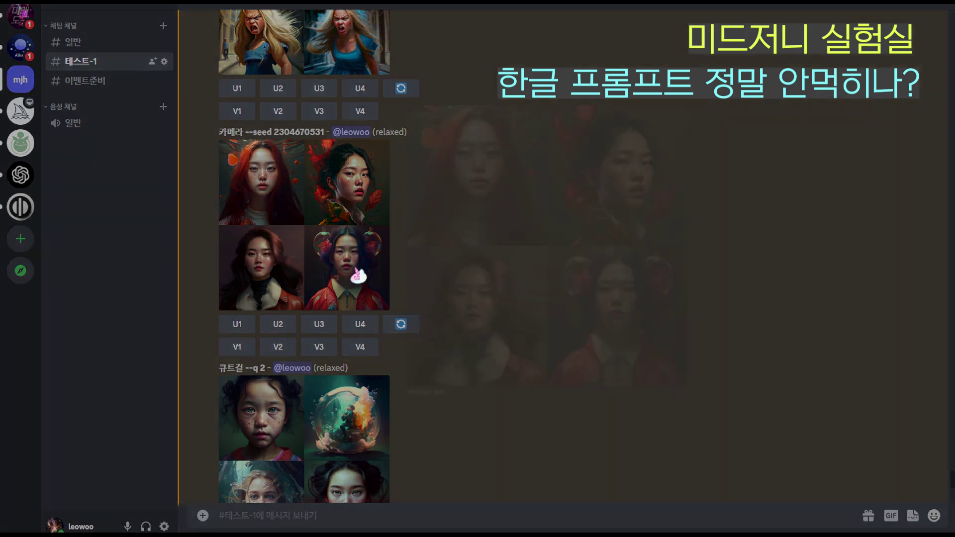
left_click(784, 396)
scroll(682, 401, "down", 6)
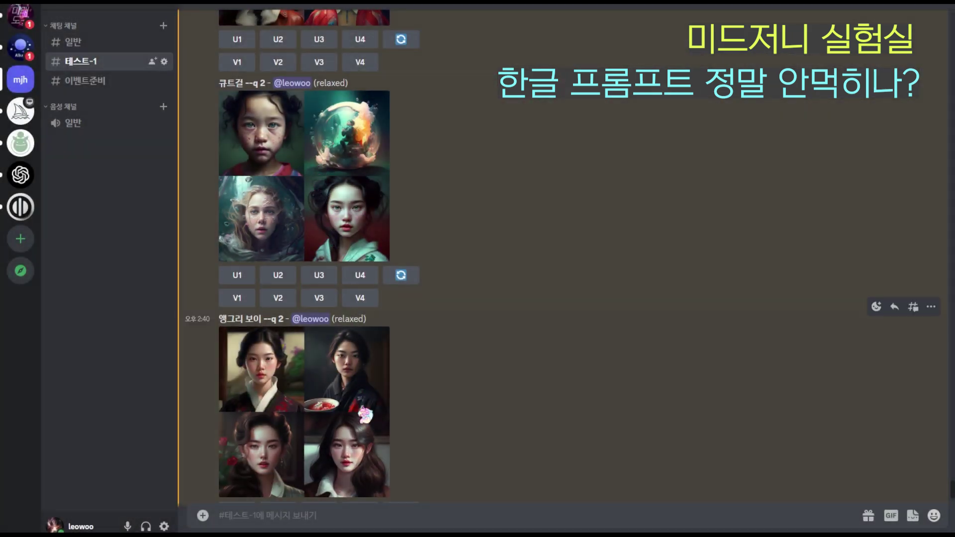
left_click(366, 412)
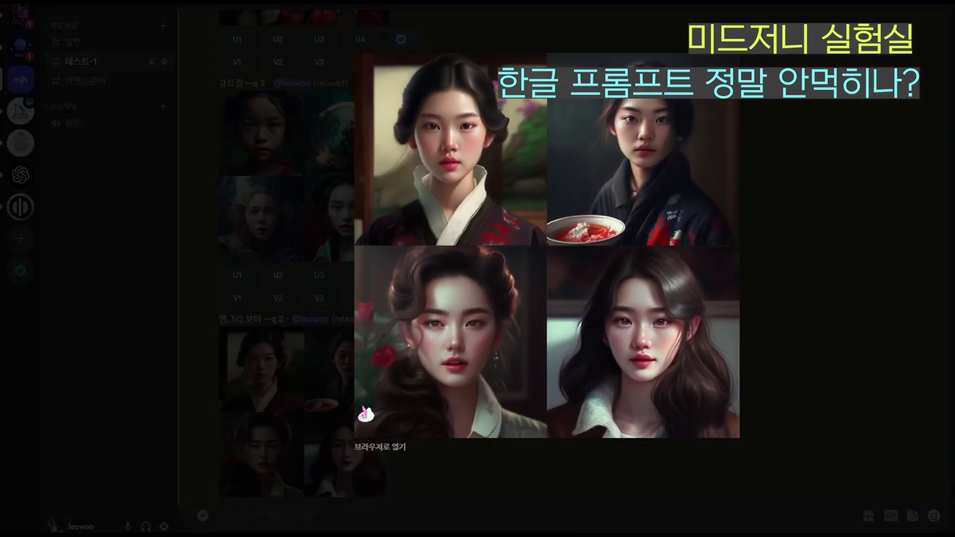
left_click(790, 388)
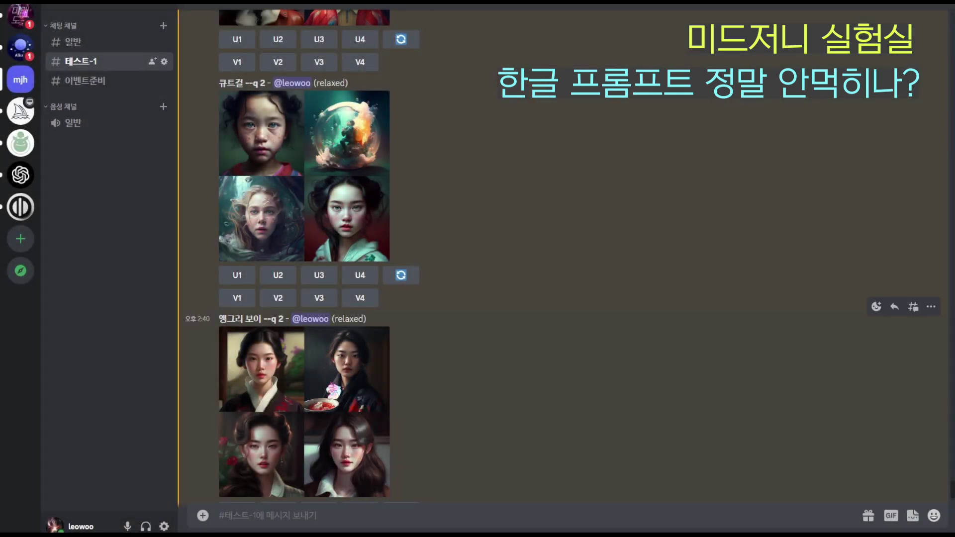
left_click(313, 395)
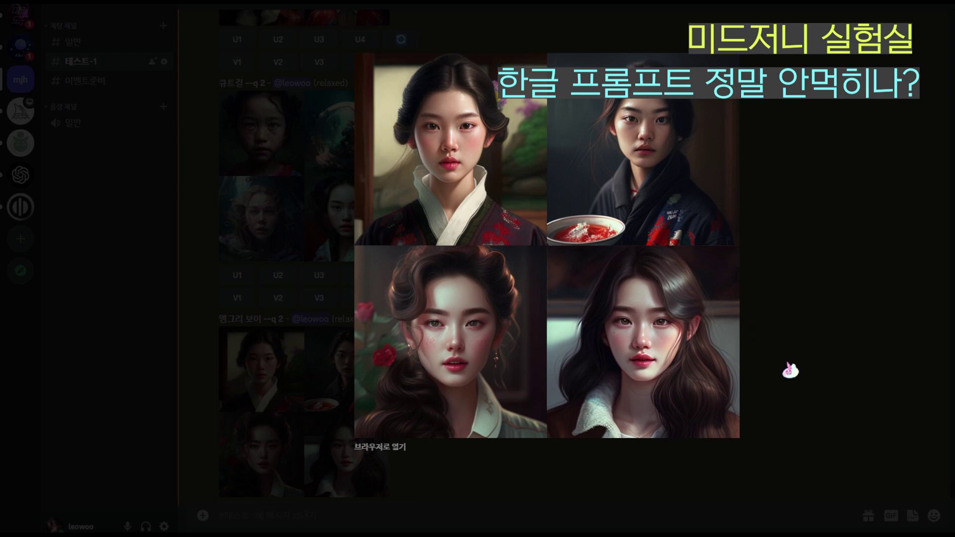
left_click(789, 370)
Enlarge the "큐트걸" grid and the "카메라" grid one after the other to compare their subjects.
left_click(351, 242)
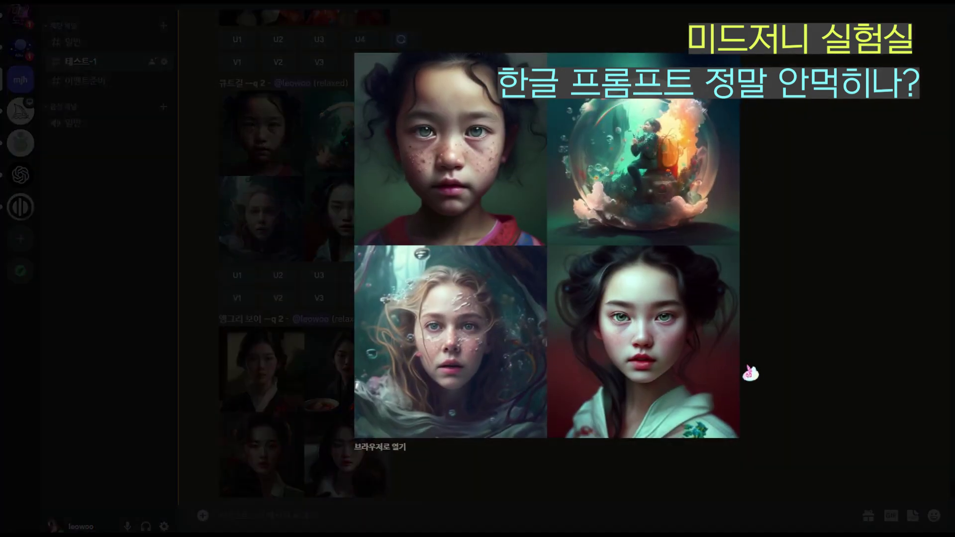
left_click(799, 358)
scroll(348, 159, "up", 1)
left_click(345, 160)
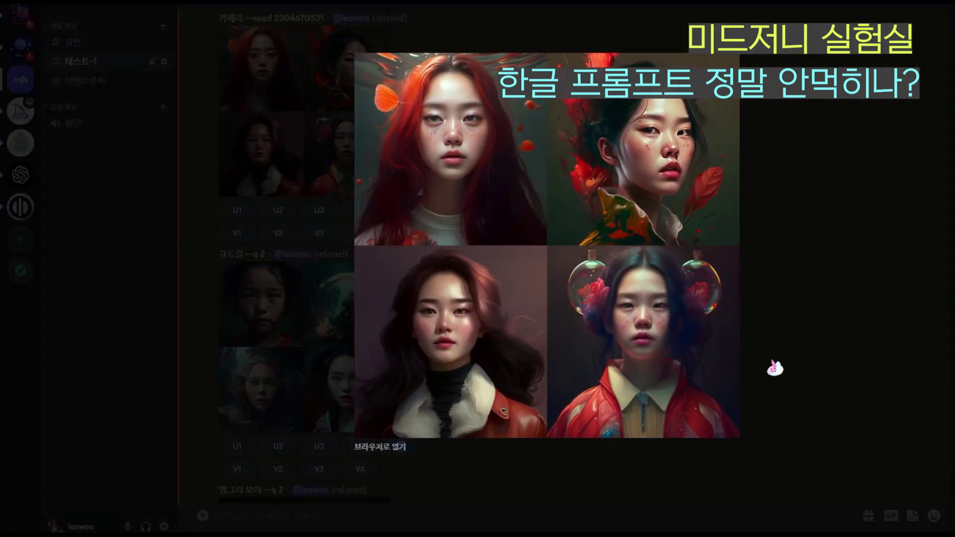
left_click(794, 369)
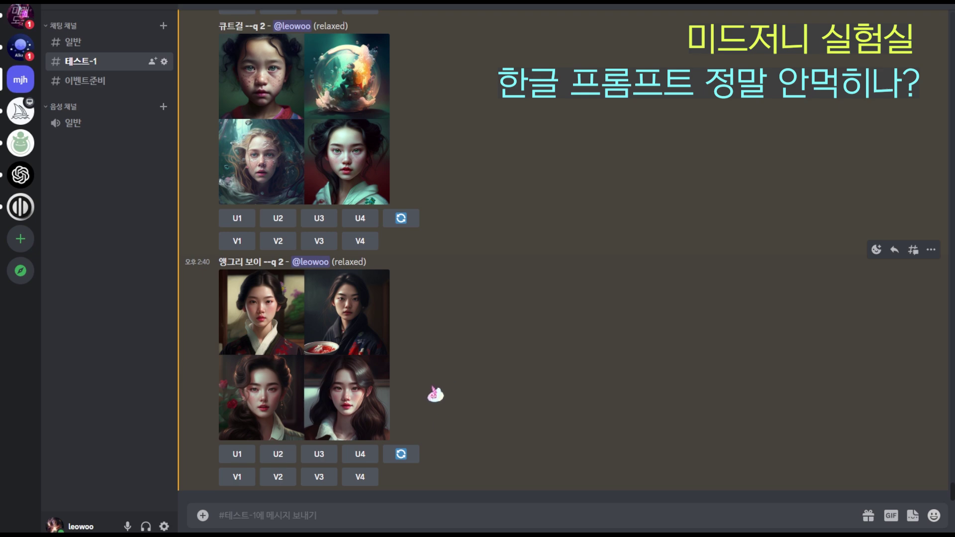
Return to the "앵그리 보이" result and enlarge its grid to examine how the images relate to the prompt.
left_click(352, 409)
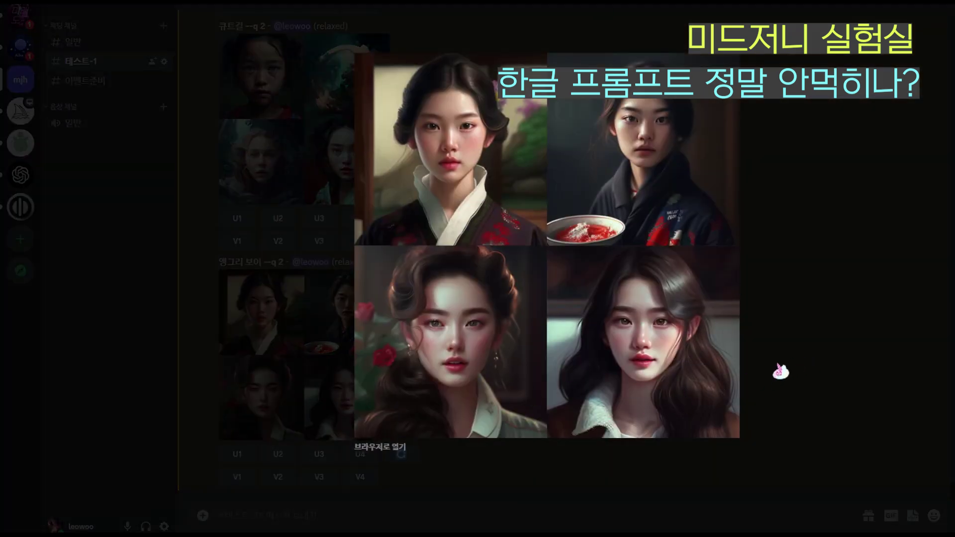
left_click(779, 371)
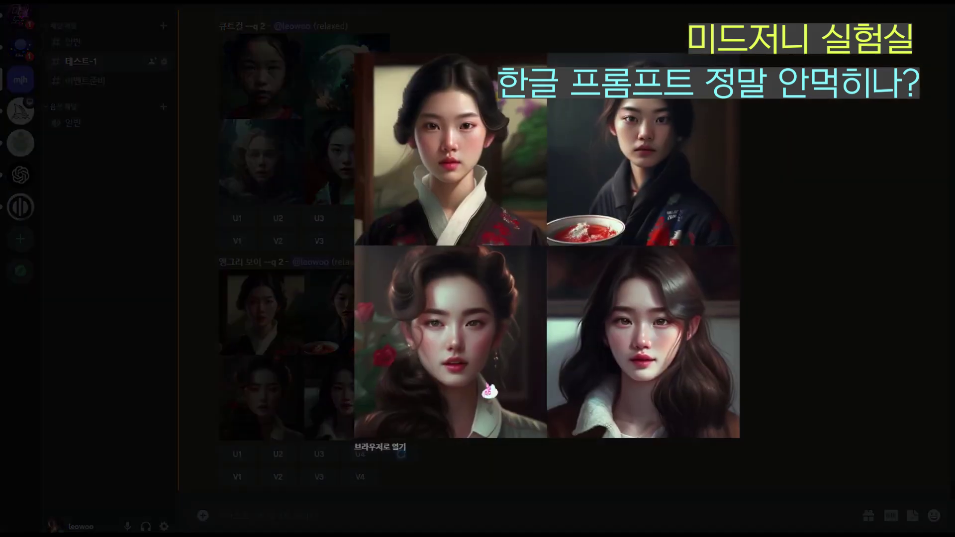
left_click(343, 389)
left_click(786, 390)
left_click(818, 389)
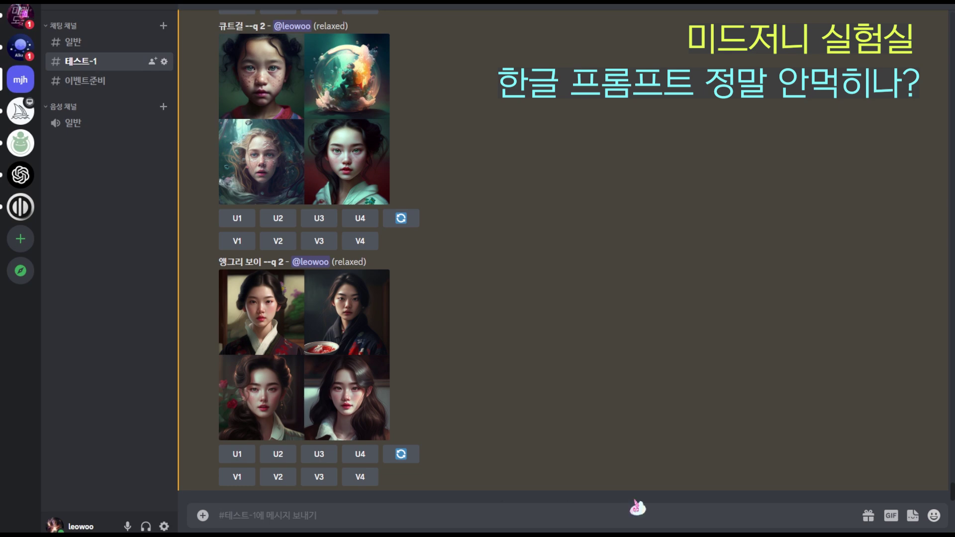
Submit the English /imagine prompt "cute girl".
type("/")
key("Return")
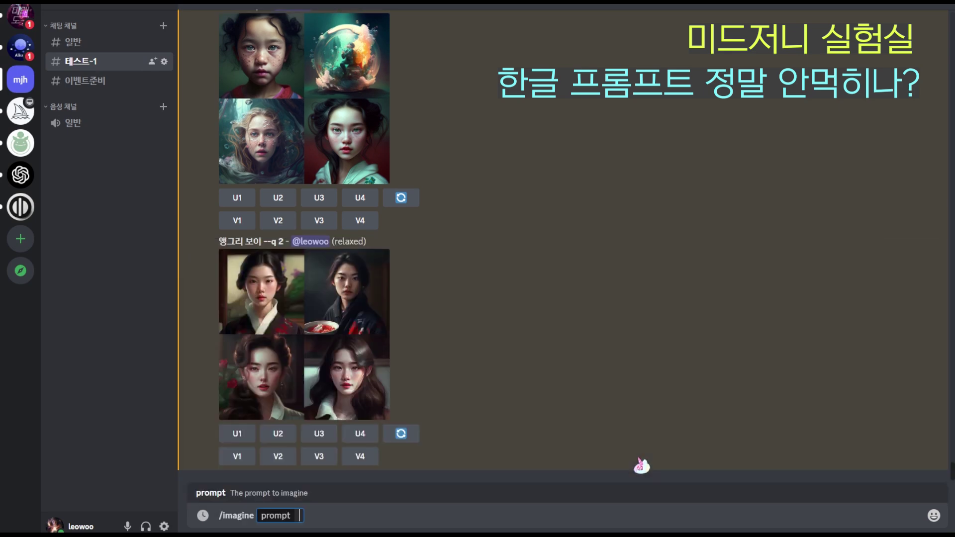
type("cute gilr")
key("BackSpace")
key("BackSpace")
type("rl")
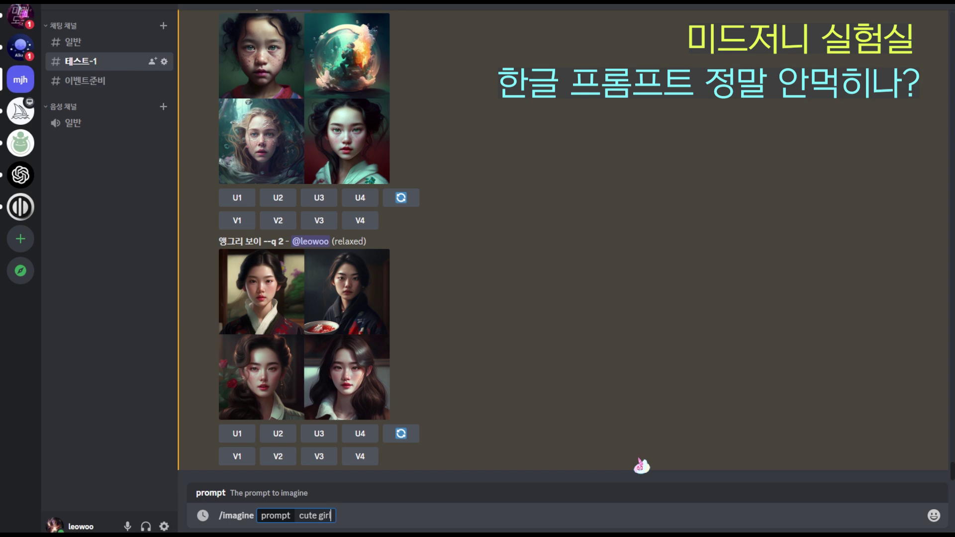
key("Return")
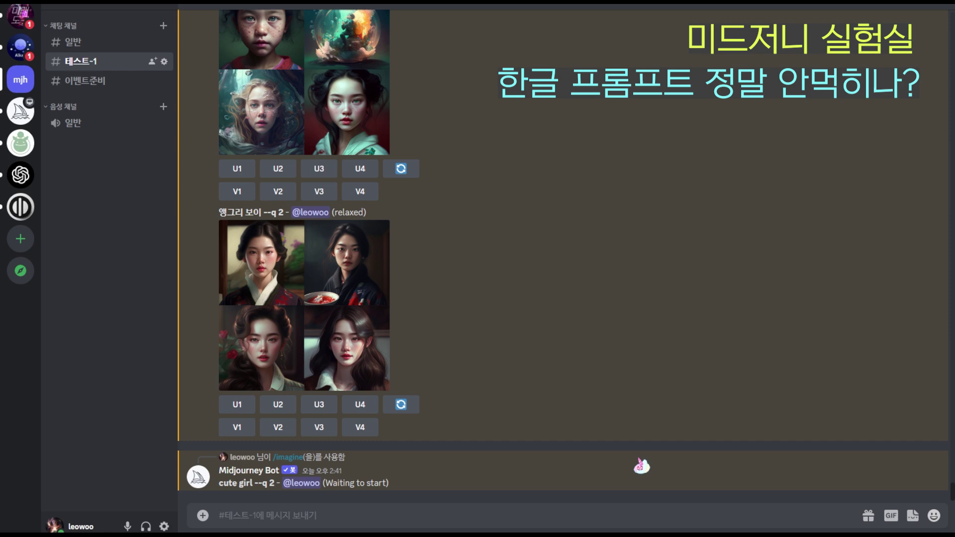
Submit the mixed-language /imagine prompt "cute girl, 카메라".
key("Up")
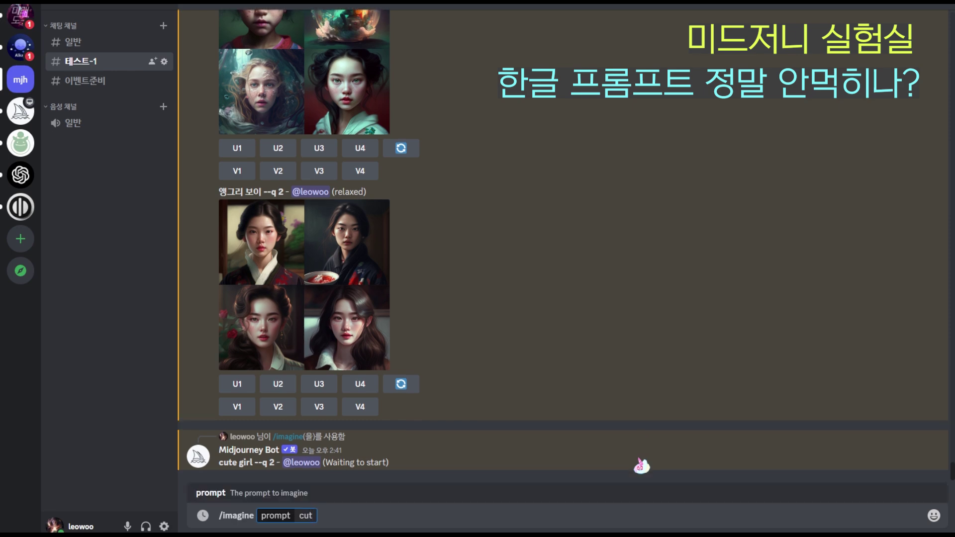
type(",")
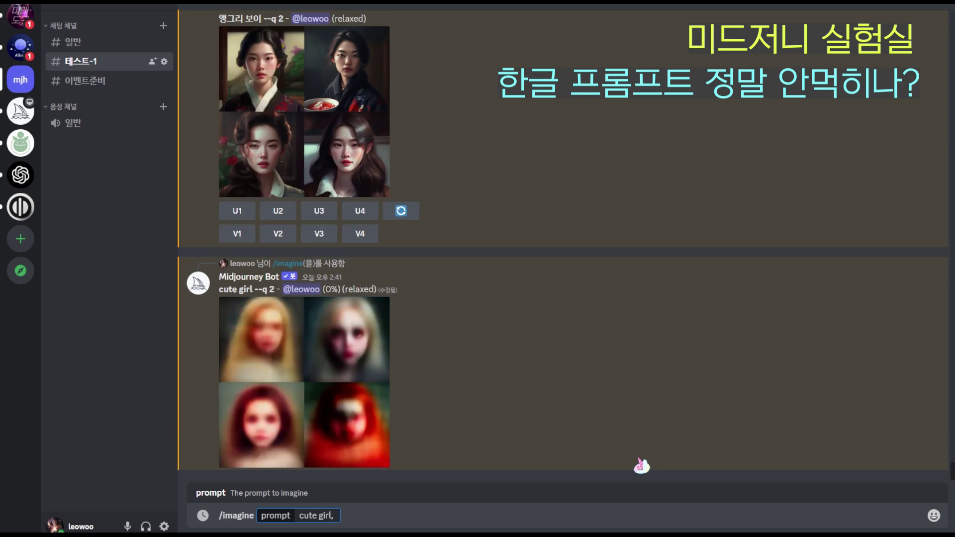
type(" 큐")
key("BackSpace")
type("카메라")
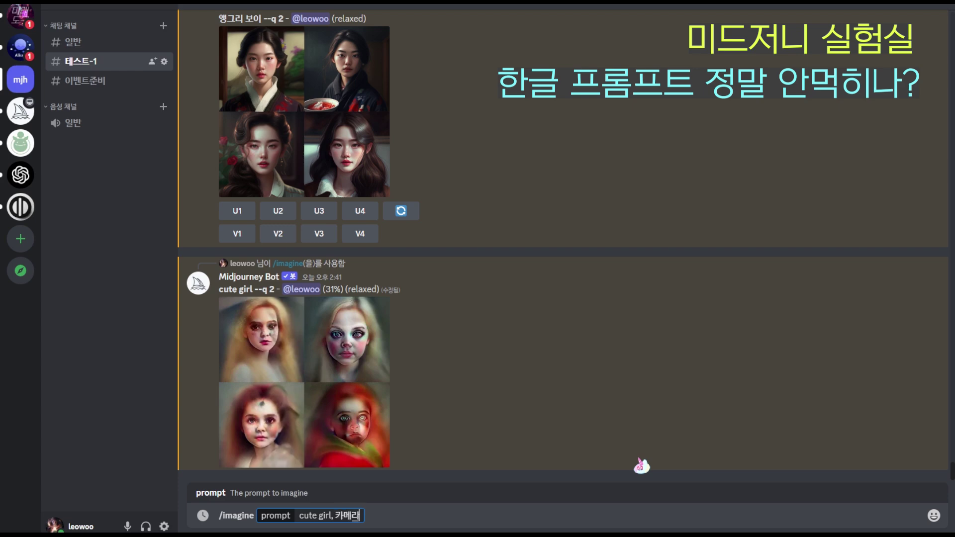
key("Return")
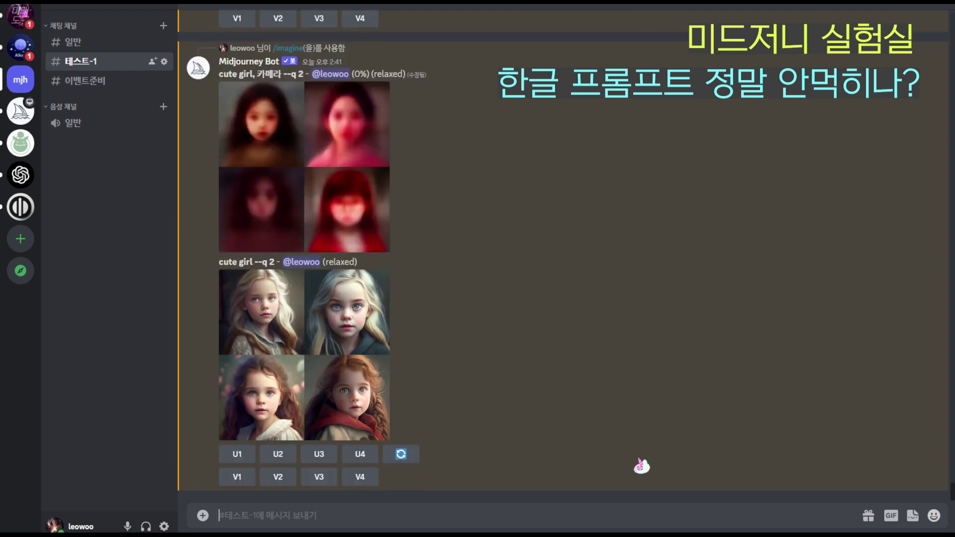
Enlarge the "cute girl" result grid to examine its four images.
left_click(340, 328)
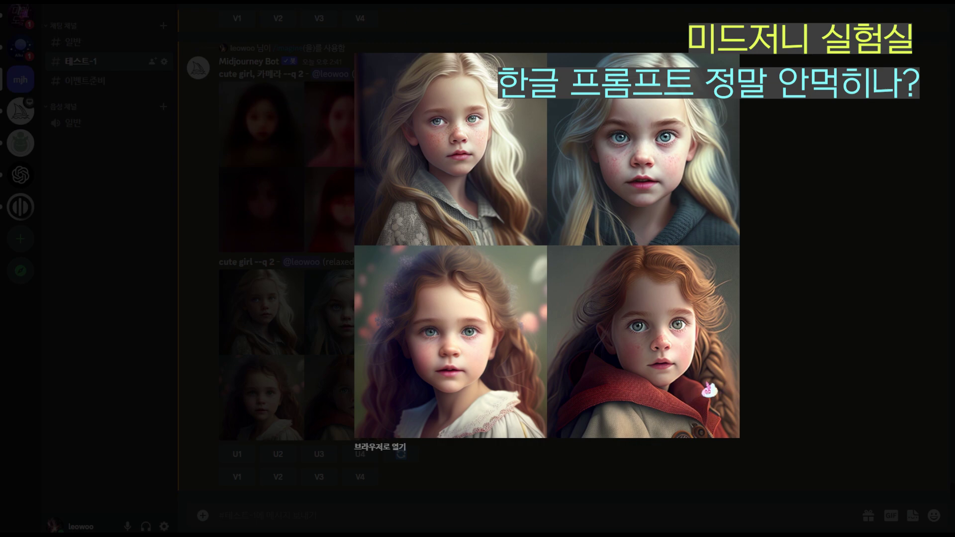
left_click(782, 351)
scroll(305, 240, "up", 3)
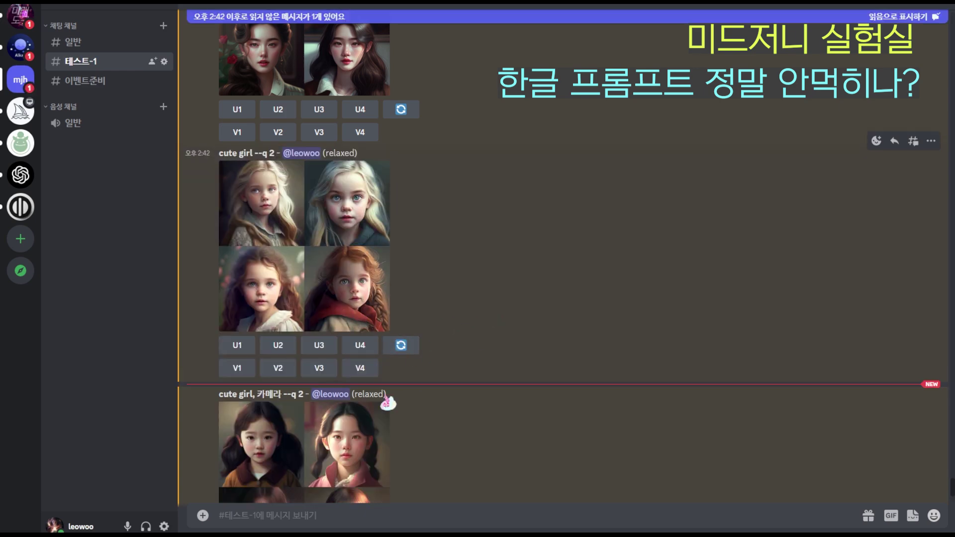
Compare the "cute girl, 카메라" grid with the plain "cute girl" grid by enlarging them alternately.
left_click(351, 325)
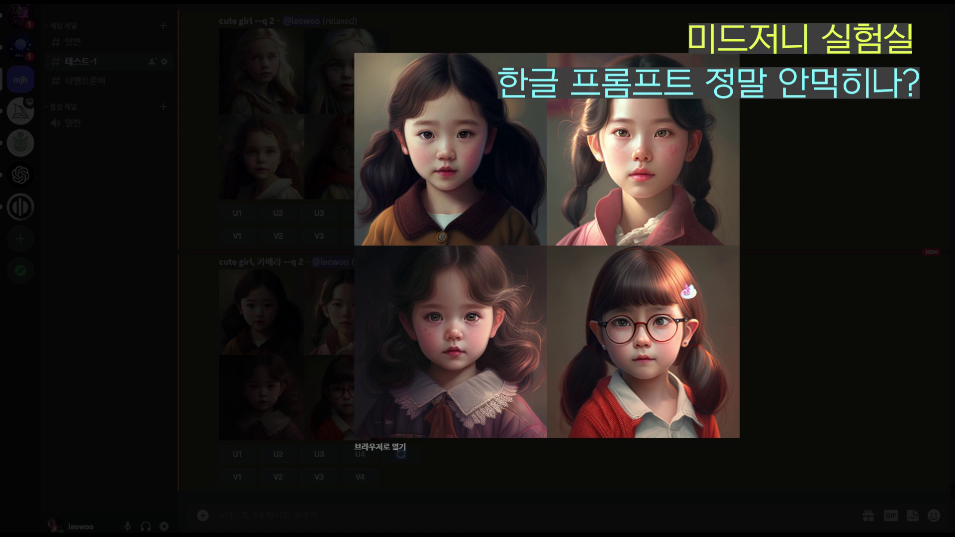
left_click(773, 308)
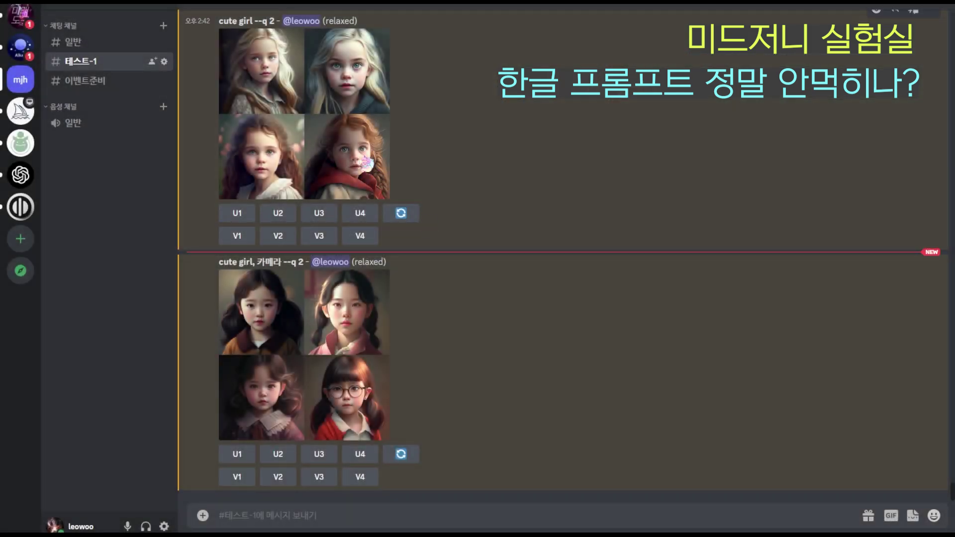
left_click(356, 167)
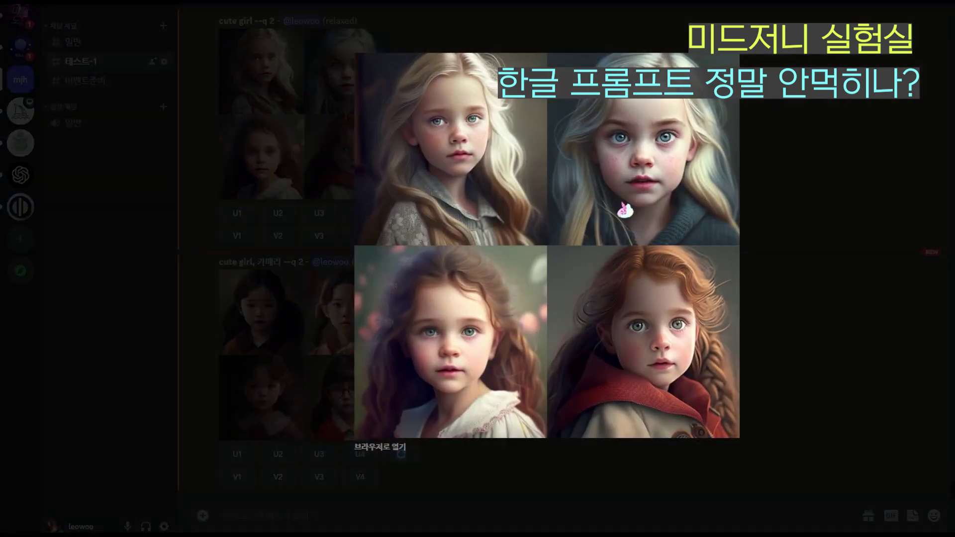
left_click(787, 396)
left_click(361, 407)
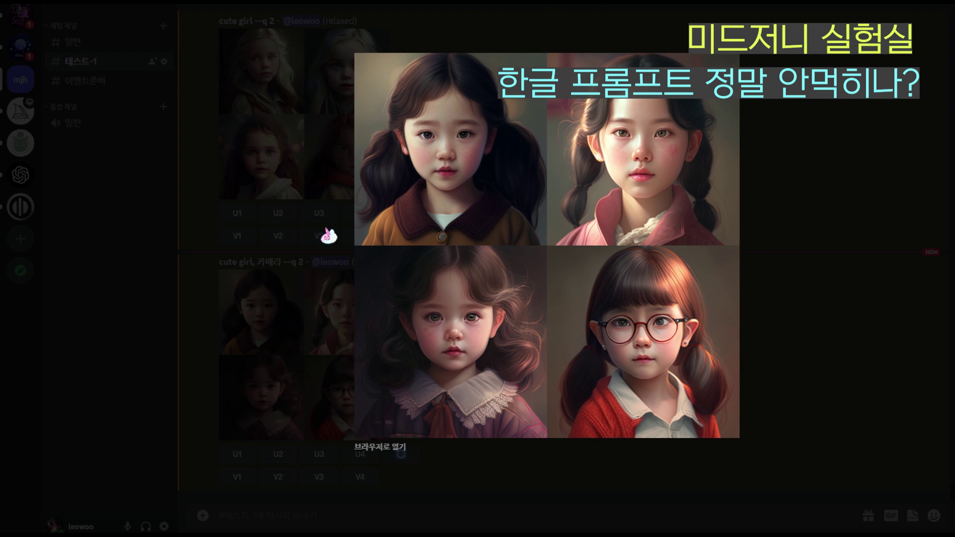
left_click(789, 355)
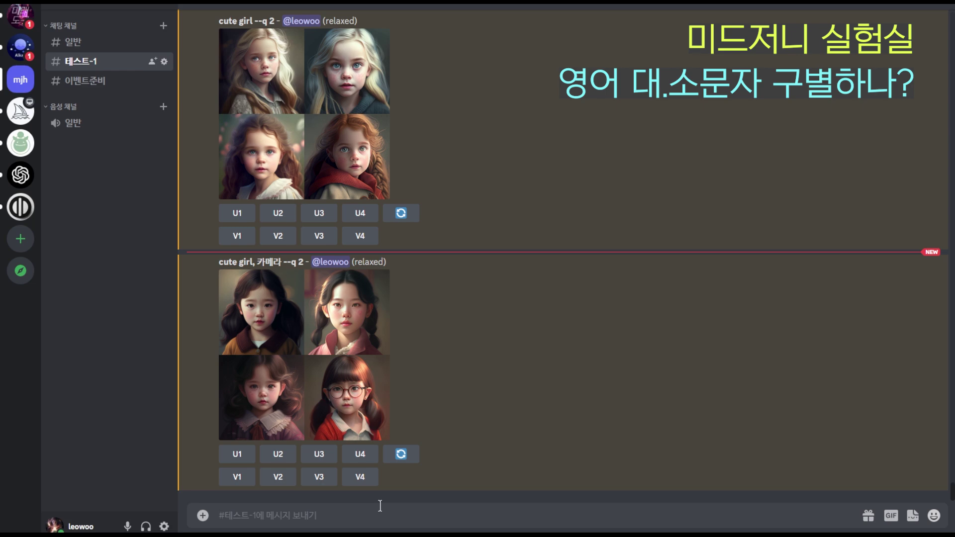
Submit the /imagine prompt "Spider man" with a capital S to test letter case.
type("/")
key("Tab")
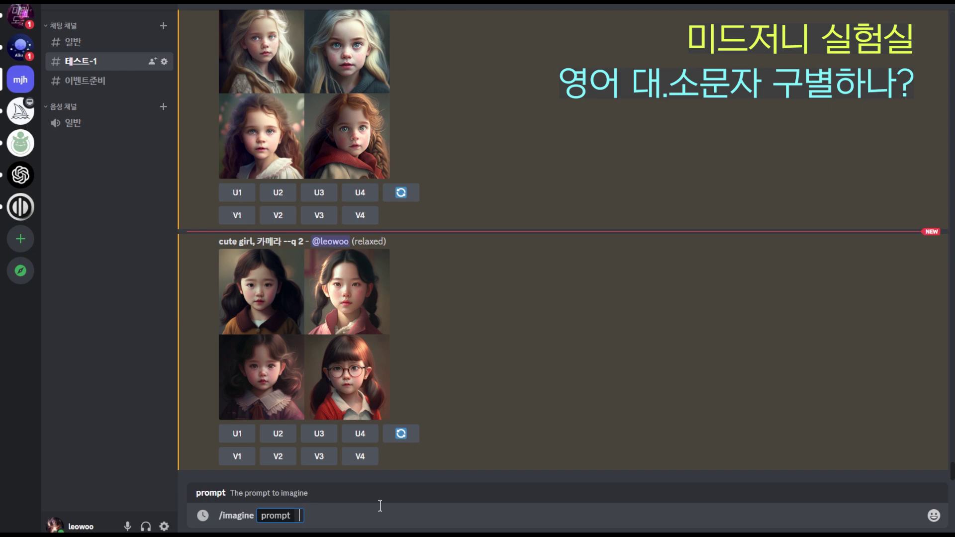
type("Spider man")
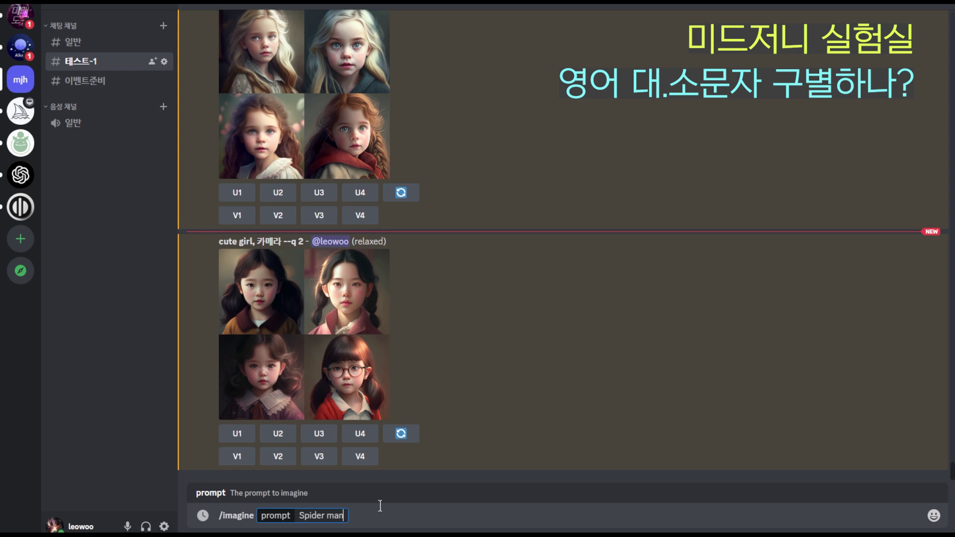
key("Return")
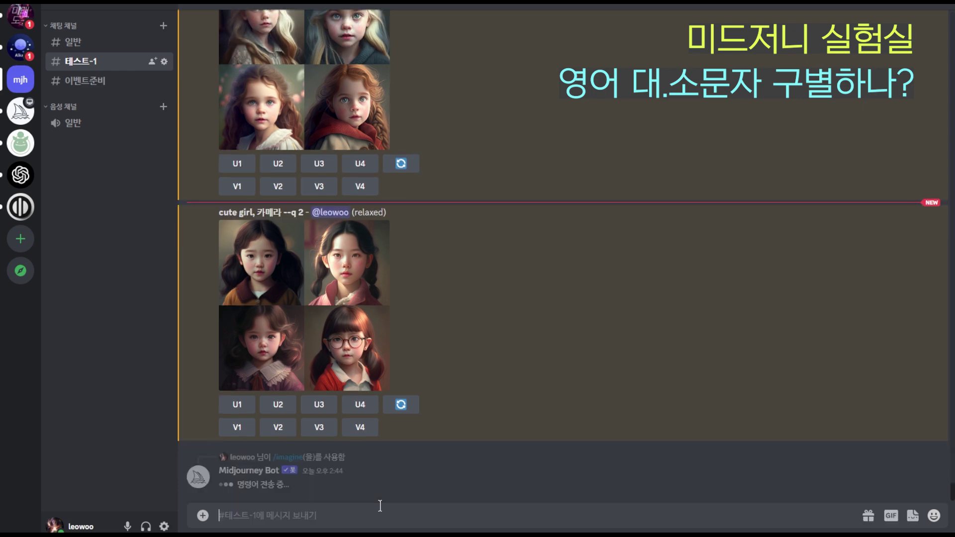
Submit the all-lowercase /imagine prompt "spider man" and enlarge the capitalised "Spider man" grid for a look.
type("/")
key("Tab")
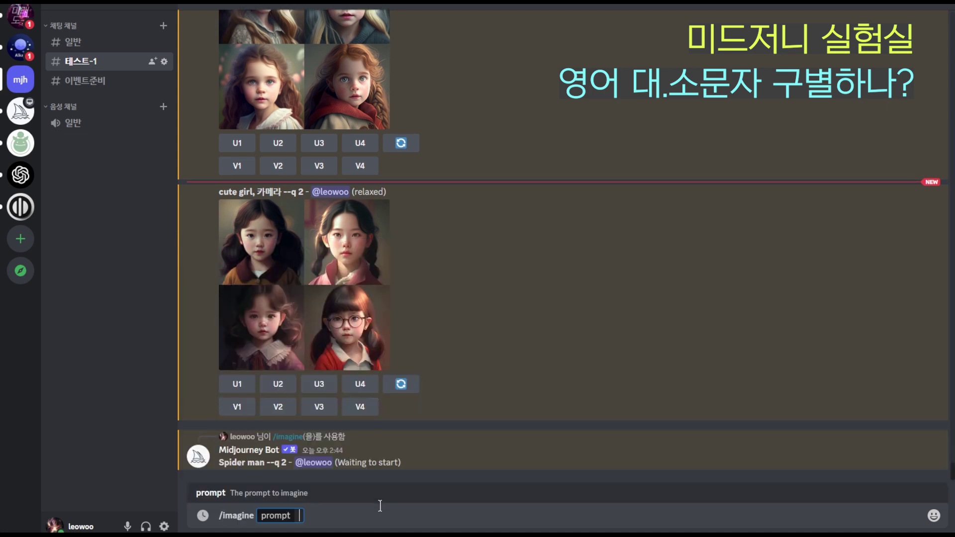
type("spider man")
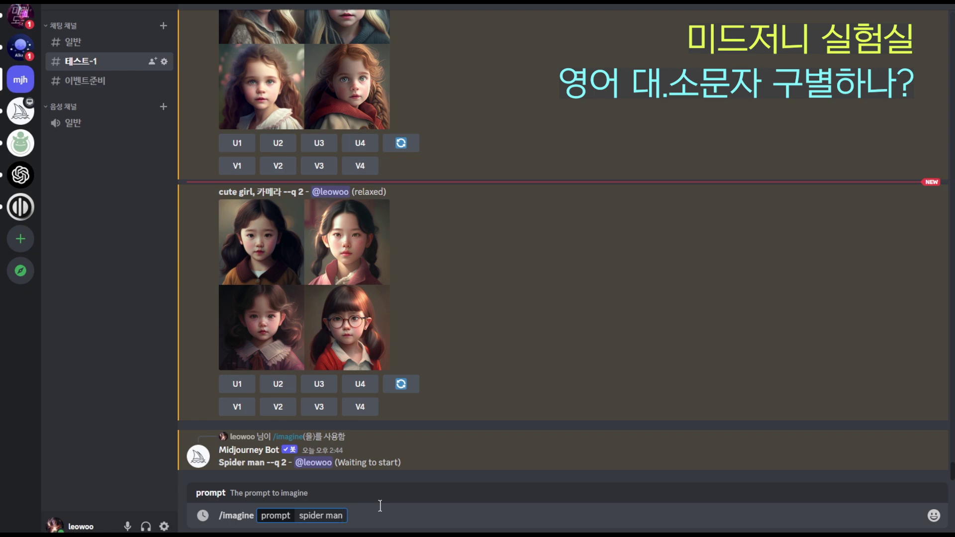
key("Return")
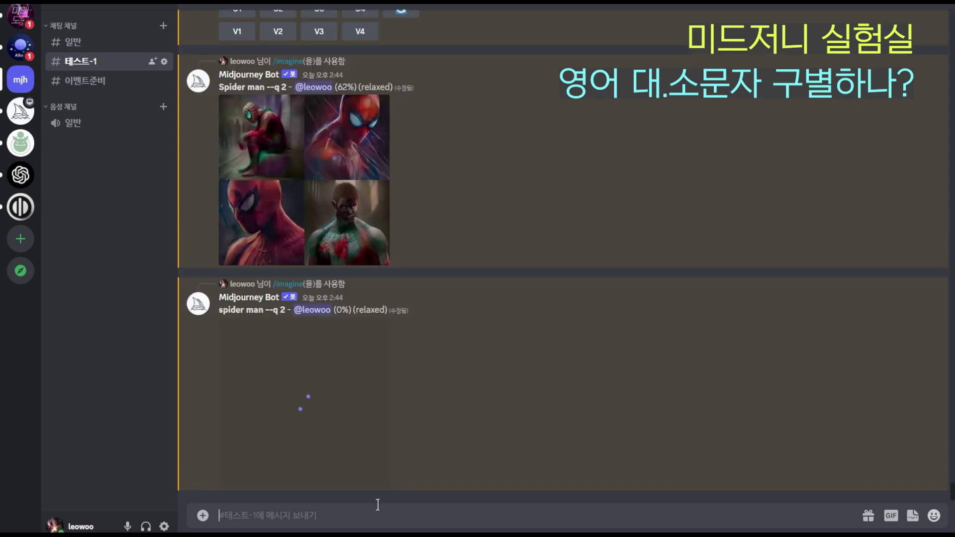
left_click(306, 171)
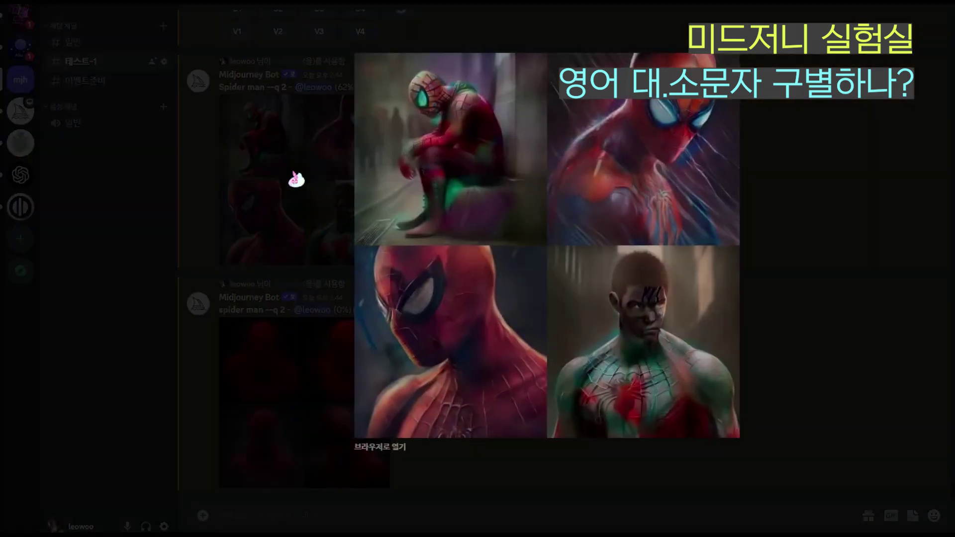
left_click(298, 175)
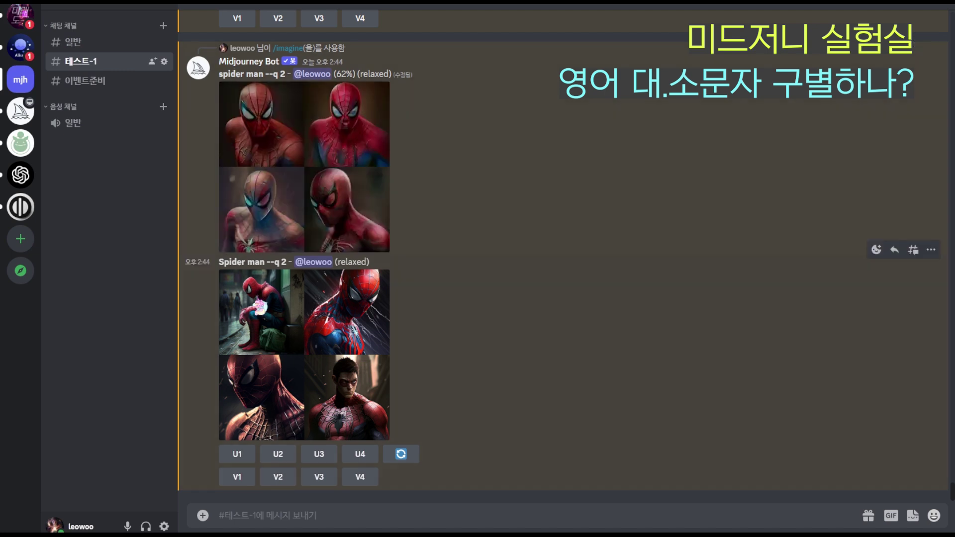
Submit the /imagine prompt "Iron man" with a capital I.
left_click(429, 516)
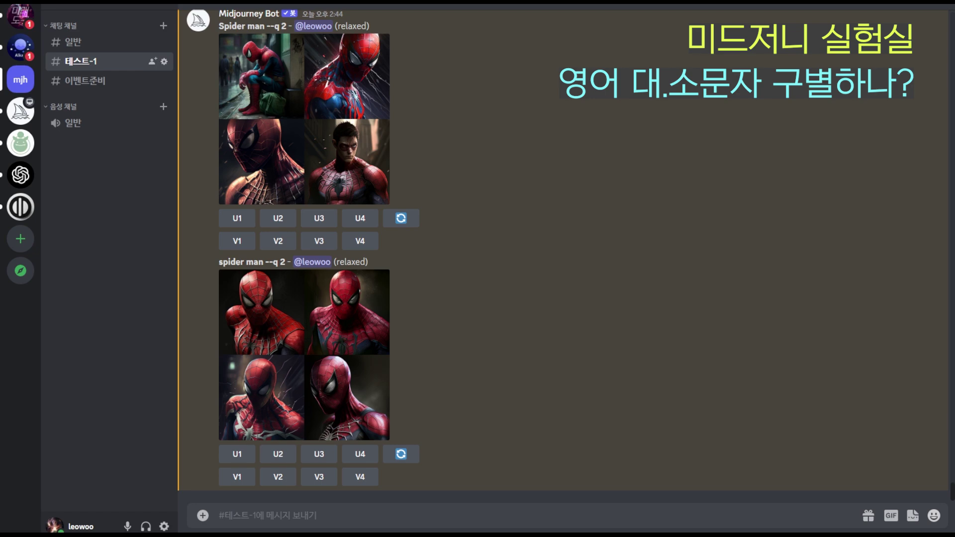
type("/")
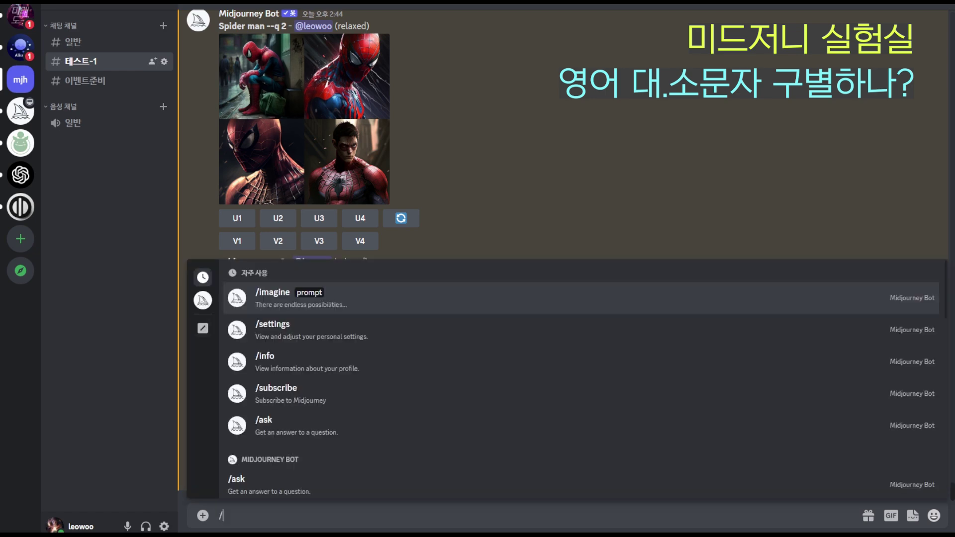
key("Return")
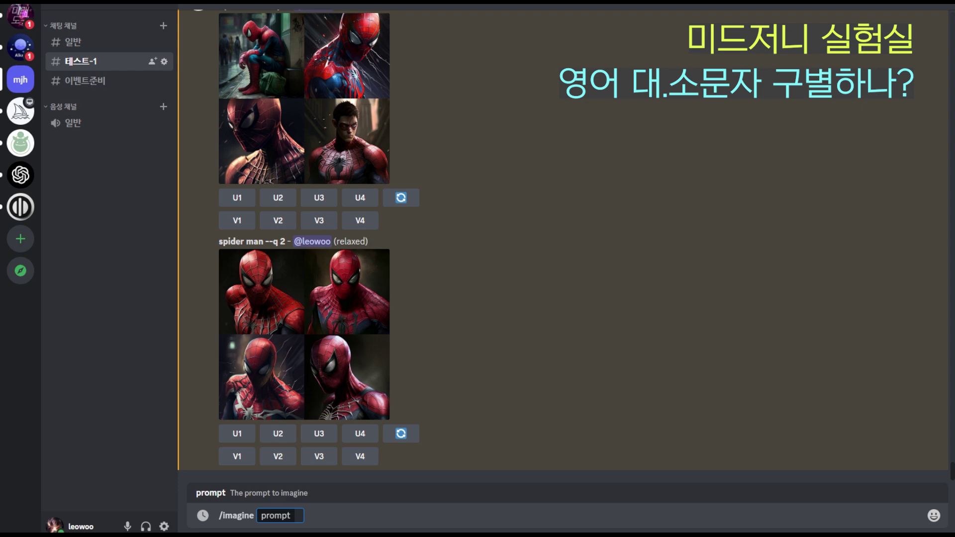
type("Iron man")
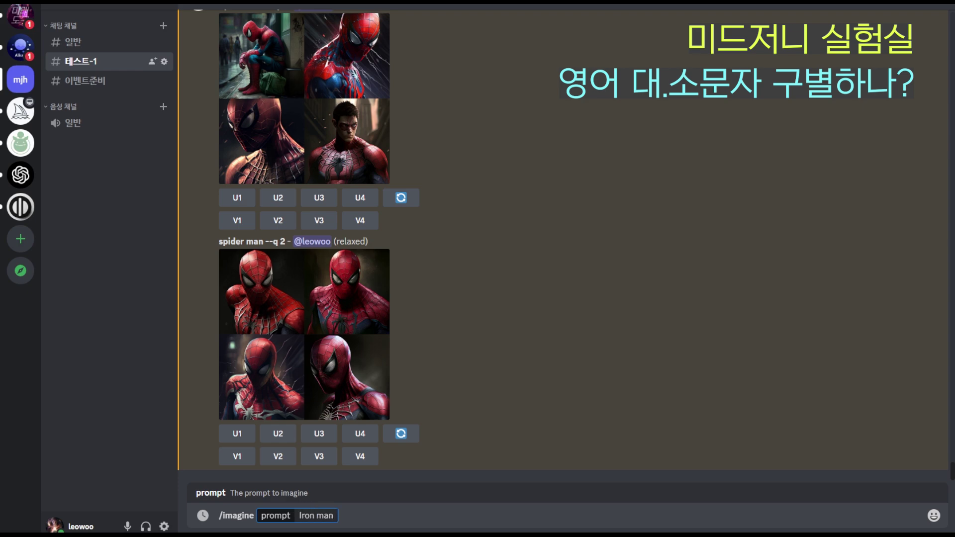
key("Return")
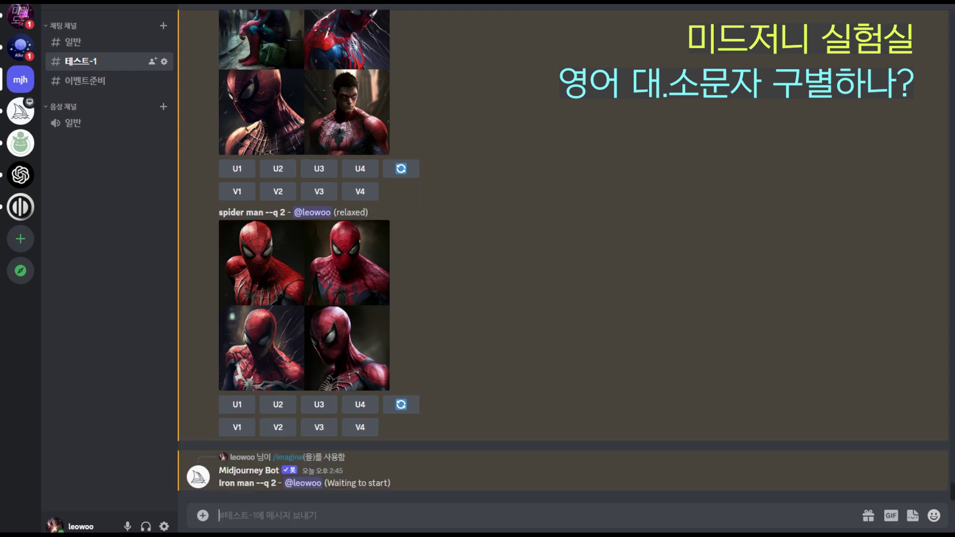
Submit the all-lowercase /imagine prompt "iron man" and enlarge the capitalised "Iron man" grid to examine it.
type("/")
key("Return")
type("iron")
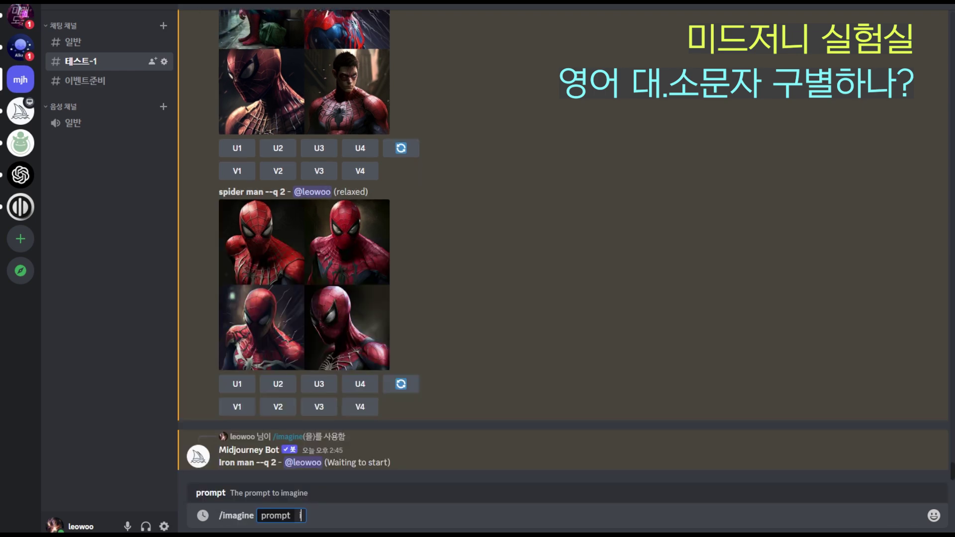
type(" man")
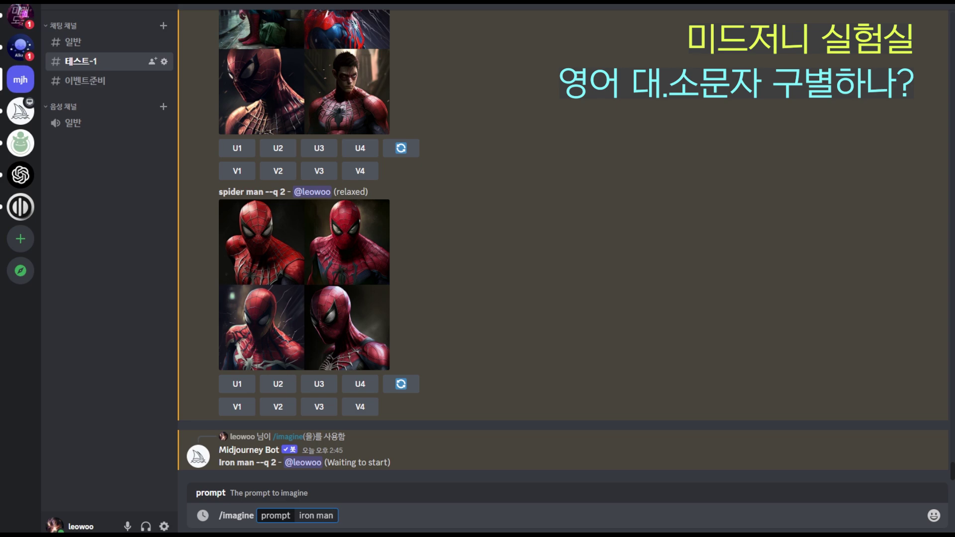
key("Return")
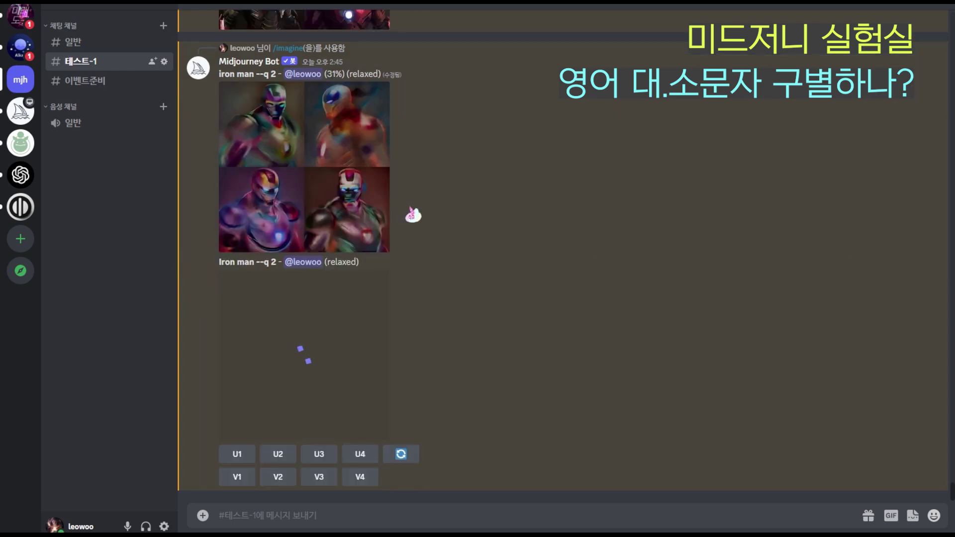
left_click(349, 408)
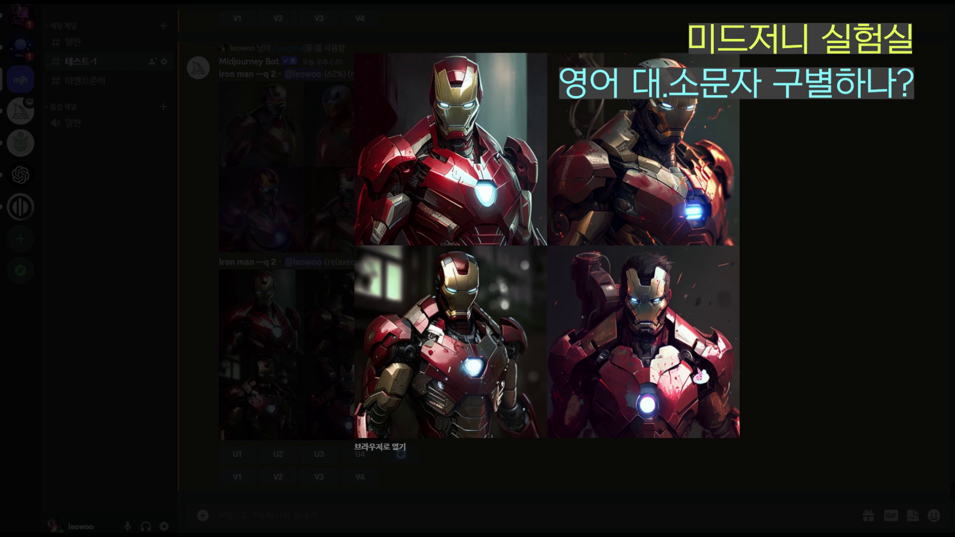
left_click(780, 364)
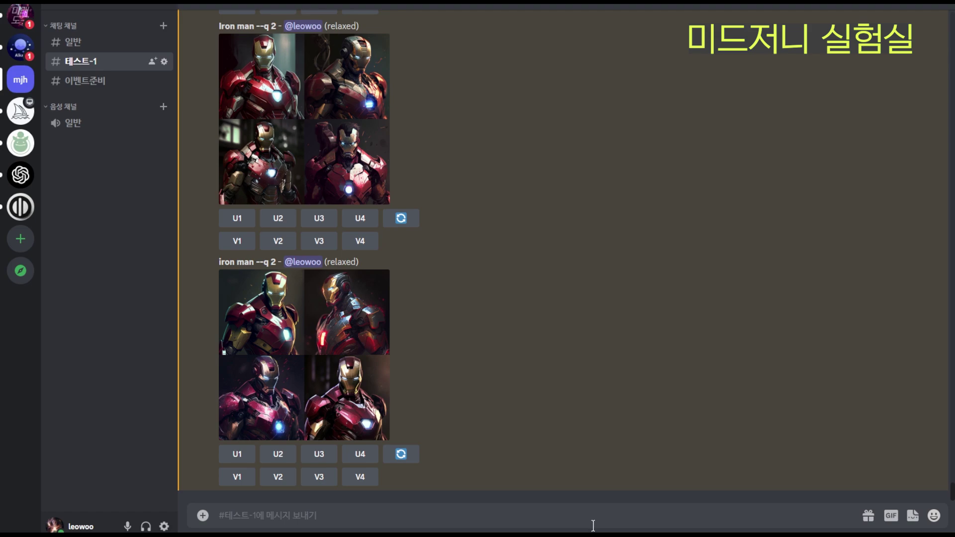
Copy the image link of the upscaled angry blond girl in the blue dress from its enlarged view.
scroll(450, 299, "up", 10)
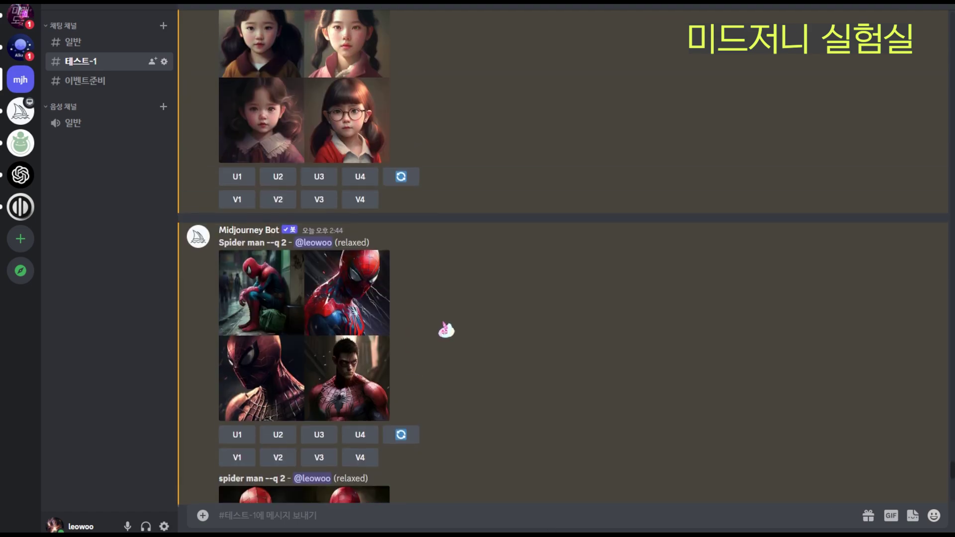
scroll(446, 329, "up", 15)
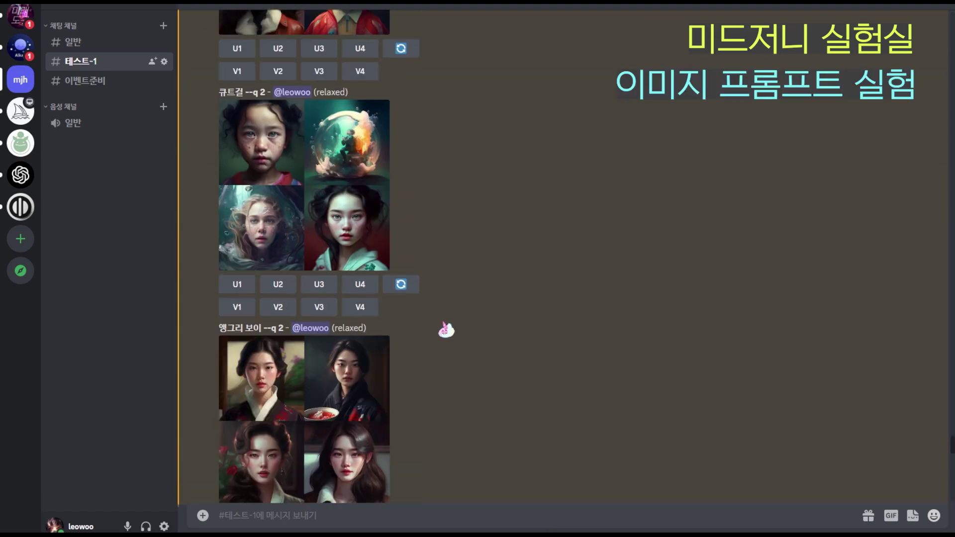
scroll(446, 330, "up", 10)
left_click(316, 288)
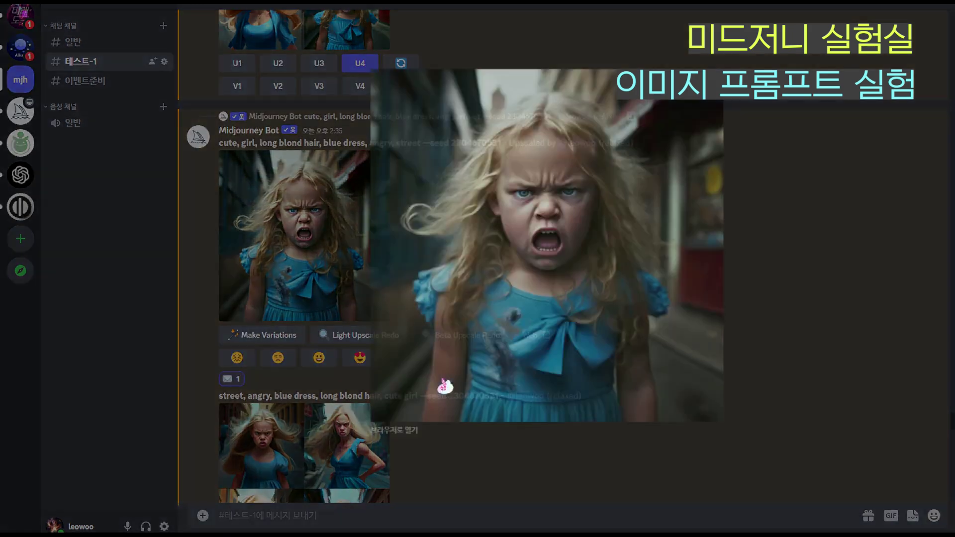
right_click(535, 289)
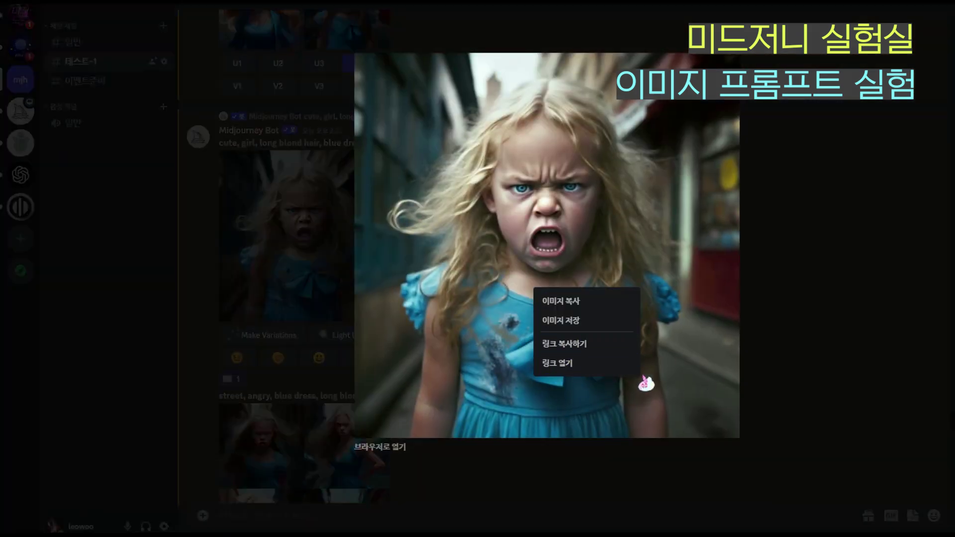
left_click(567, 361)
left_click(797, 475)
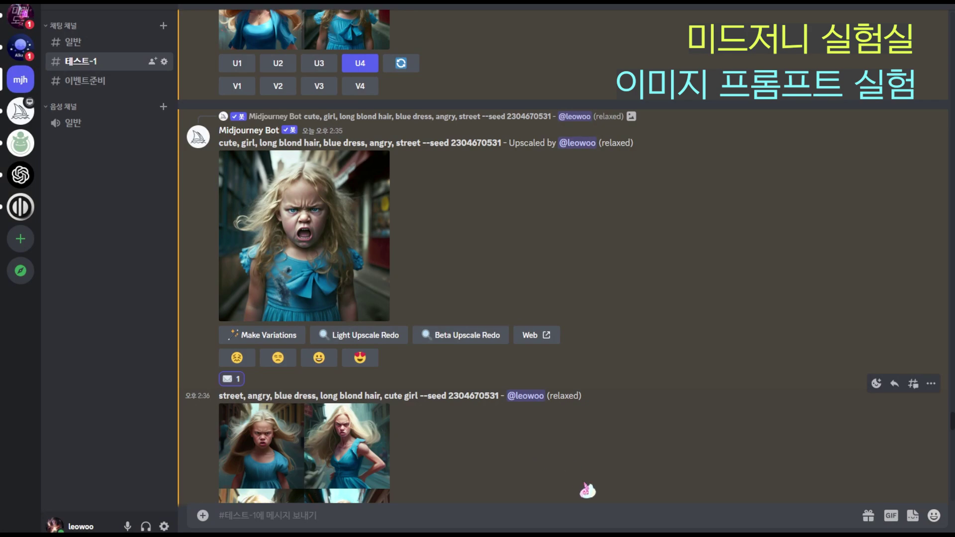
Try to submit an /imagine prompt that consists only of the copied image link.
scroll(621, 480, "down", 10)
scroll(626, 479, "down", 15)
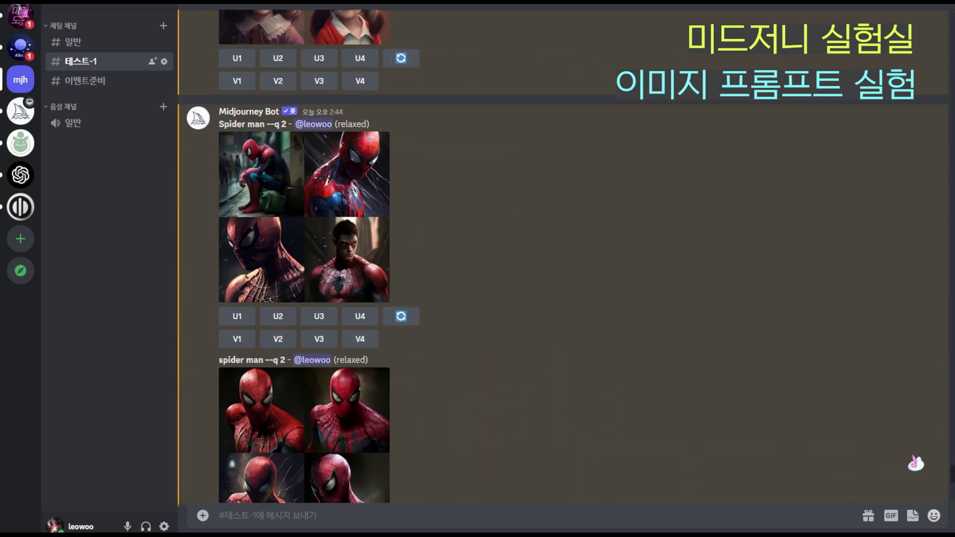
scroll(951, 481, "down", 10)
left_click(779, 521)
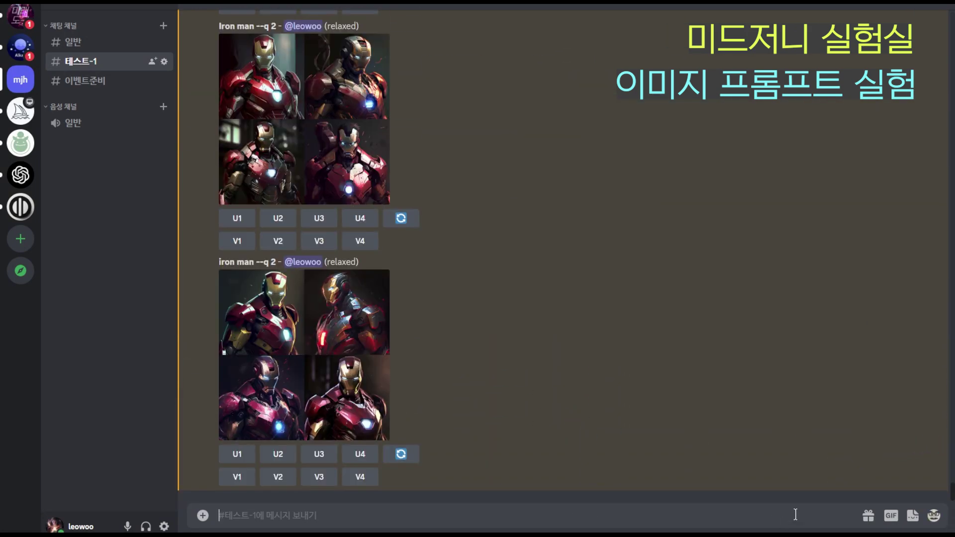
type("/")
key("Return")
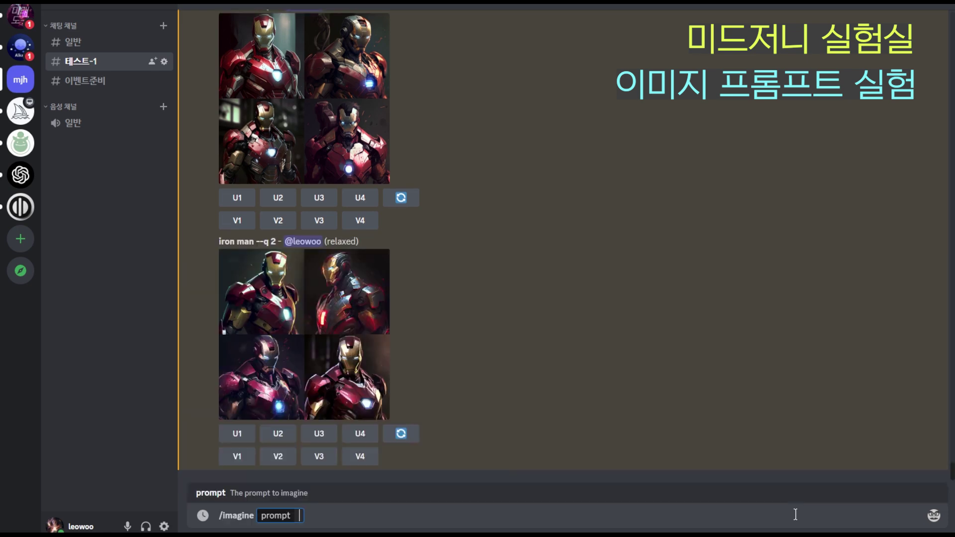
key("ctrl+v")
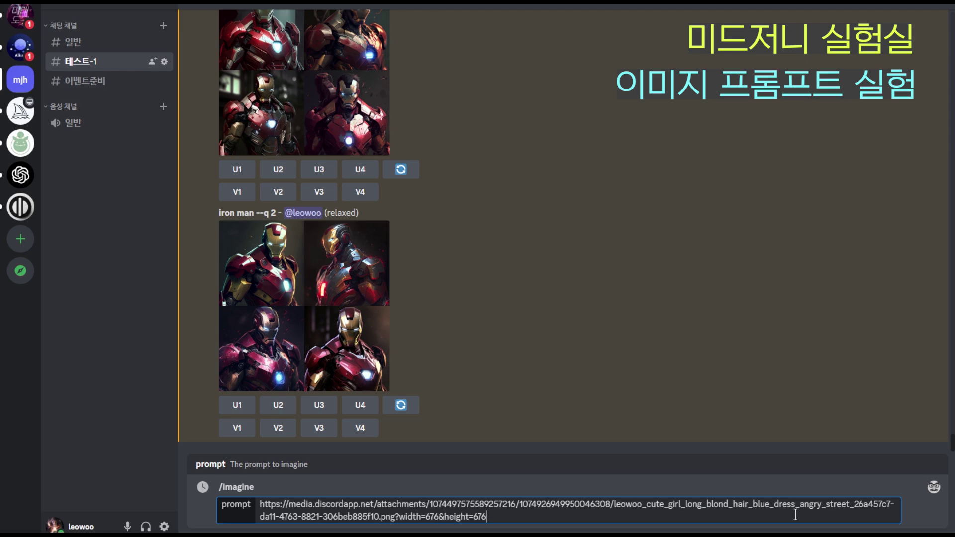
key("Return")
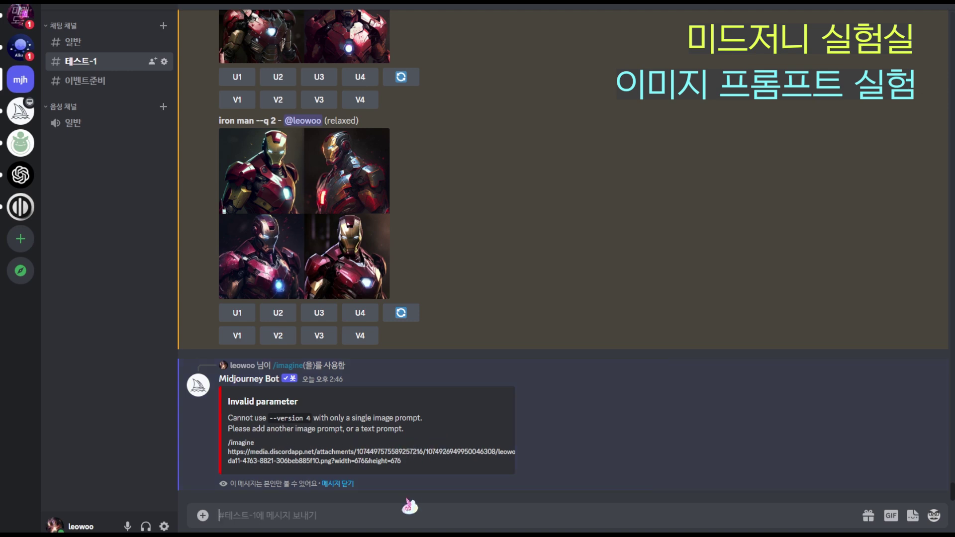
Submit an /imagine prompt with the copied image link and --v 3, and open the shortened image link in its message.
type("/imagine")
key("Tab")
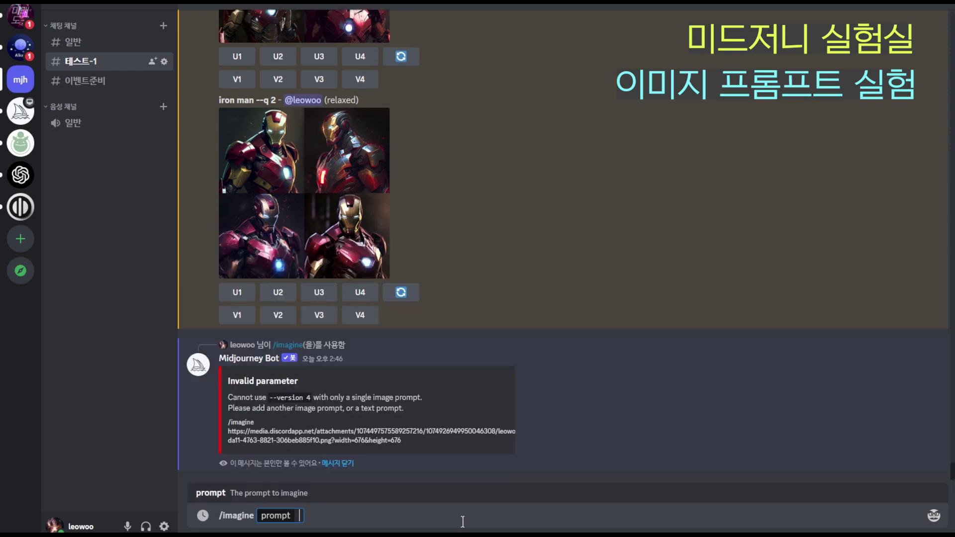
key("ctrl+v")
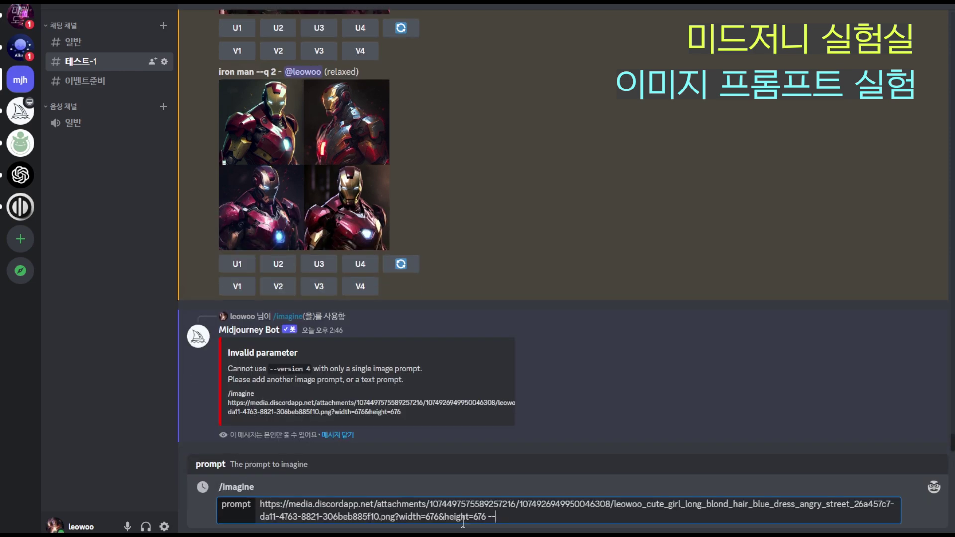
key("Return")
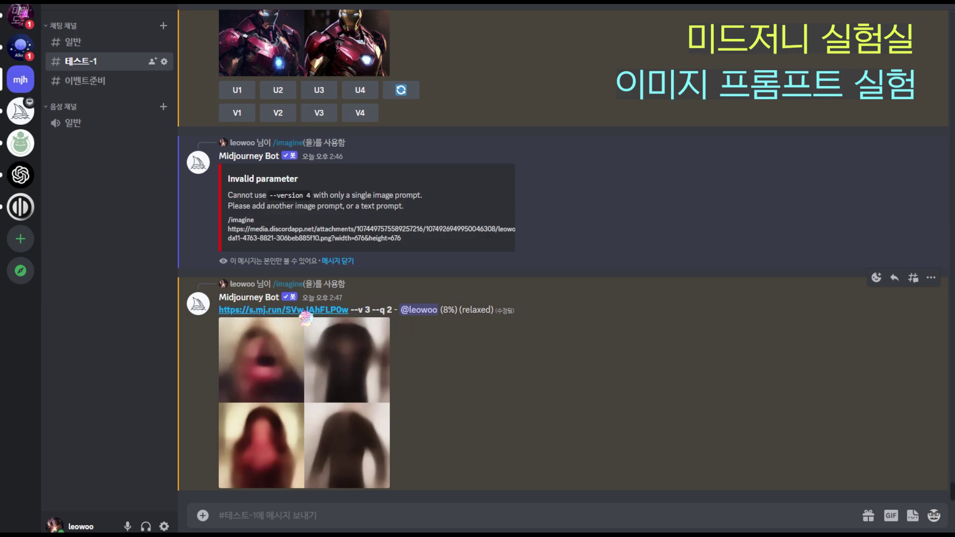
left_click(304, 311)
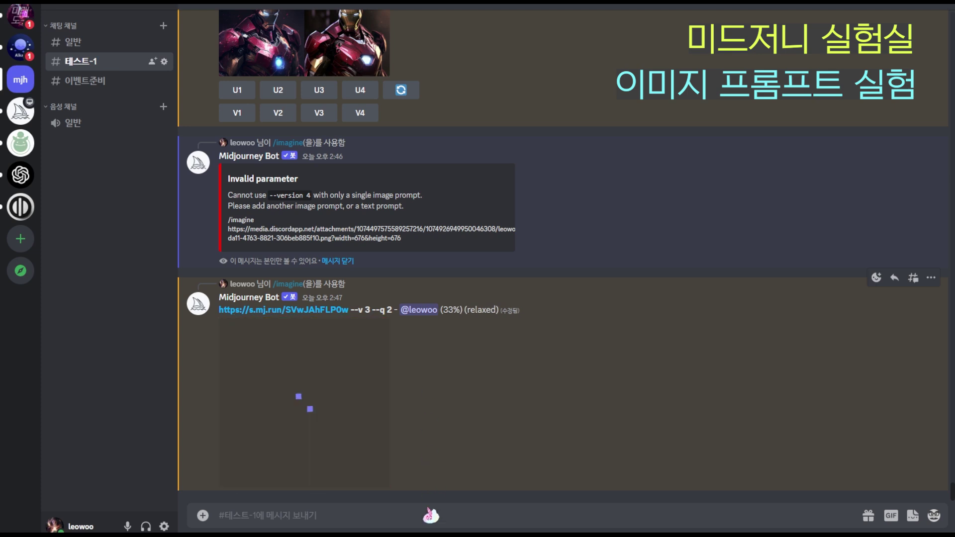
type("/imagine")
key("Tab")
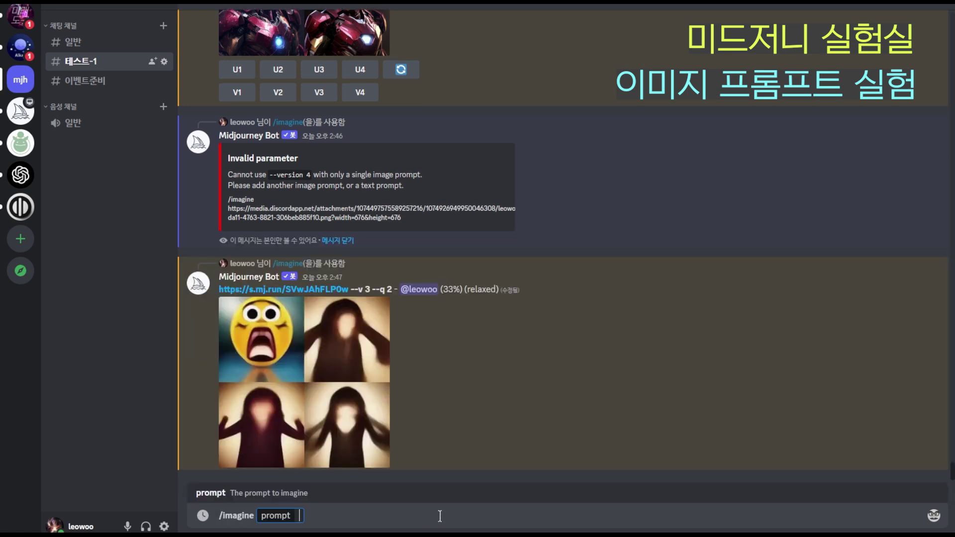
key("ctrl+v")
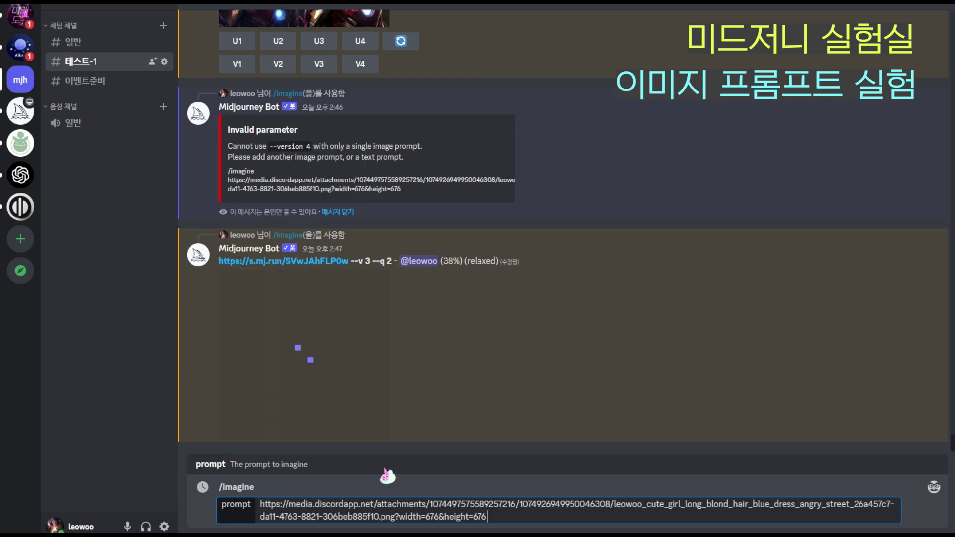
scroll(446, 352, "up", 15)
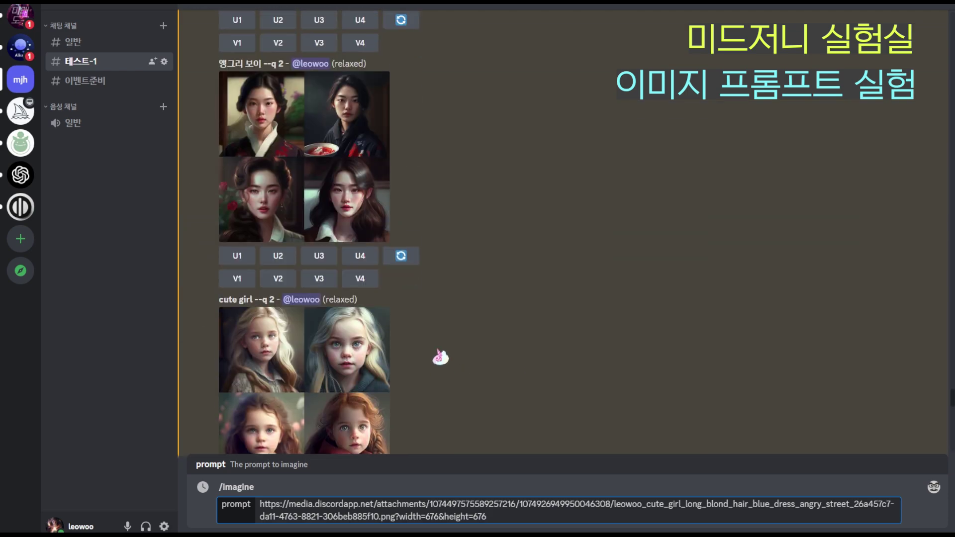
scroll(440, 357, "down", 10)
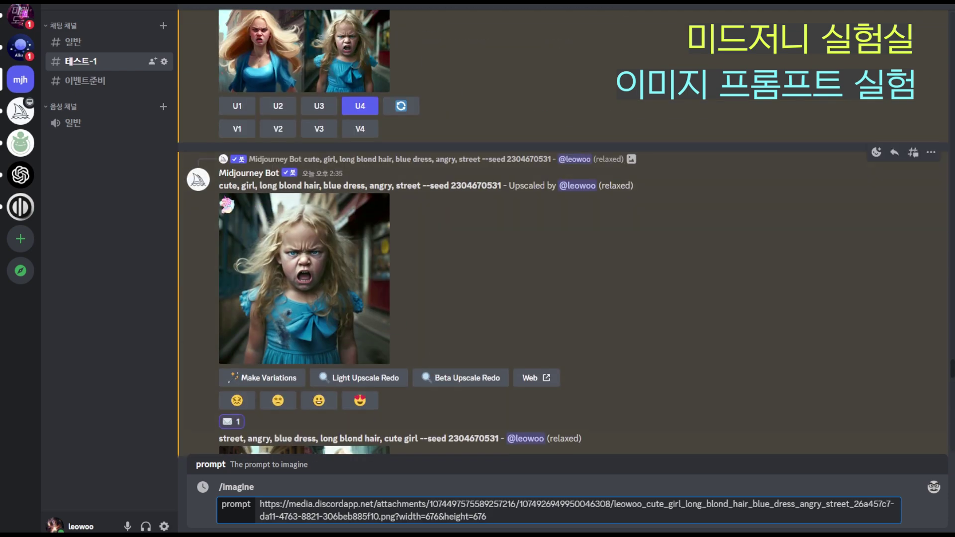
left_click_drag(219, 187, 550, 522)
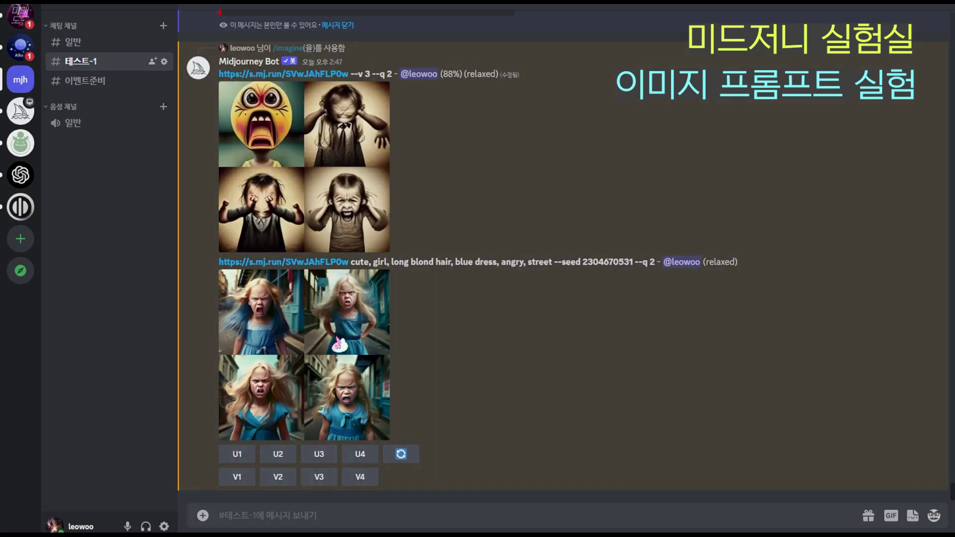
left_click(336, 342)
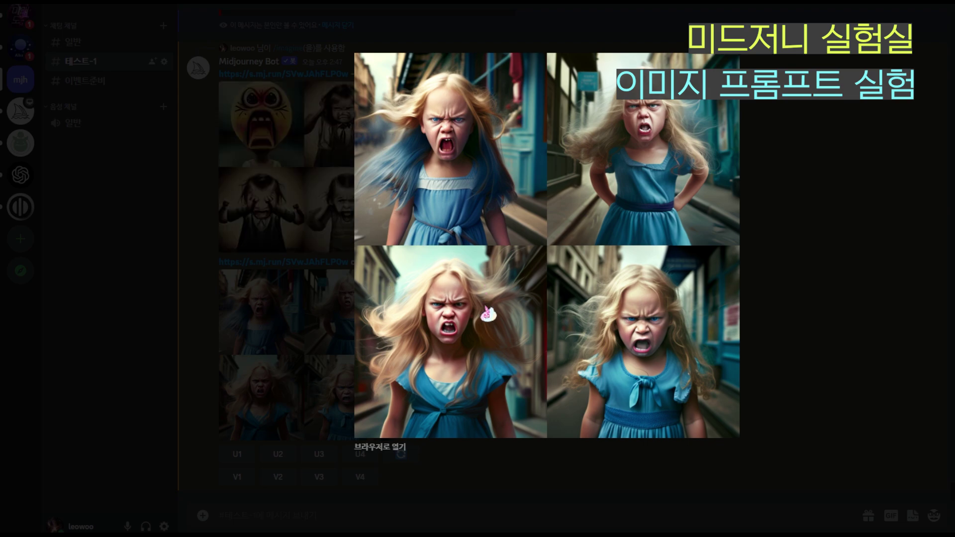
Close the enlarged grid and examine the source image behind the shortened image link at full size.
left_click(769, 334)
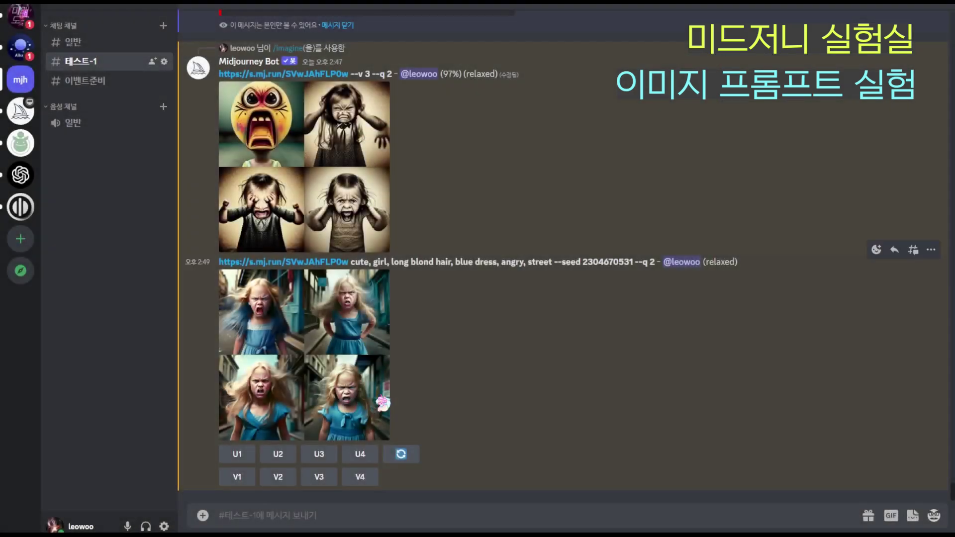
left_click(330, 273)
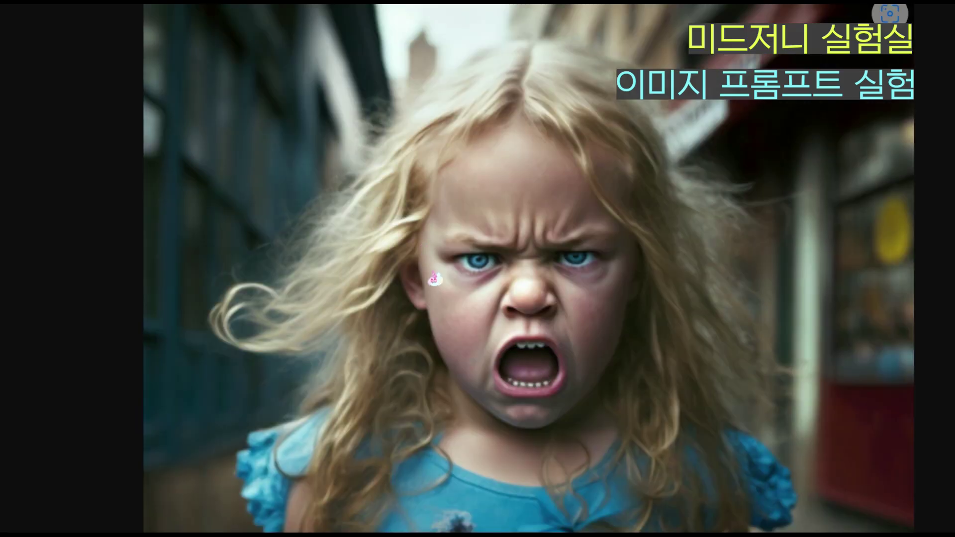
scroll(473, 386, "down", 2)
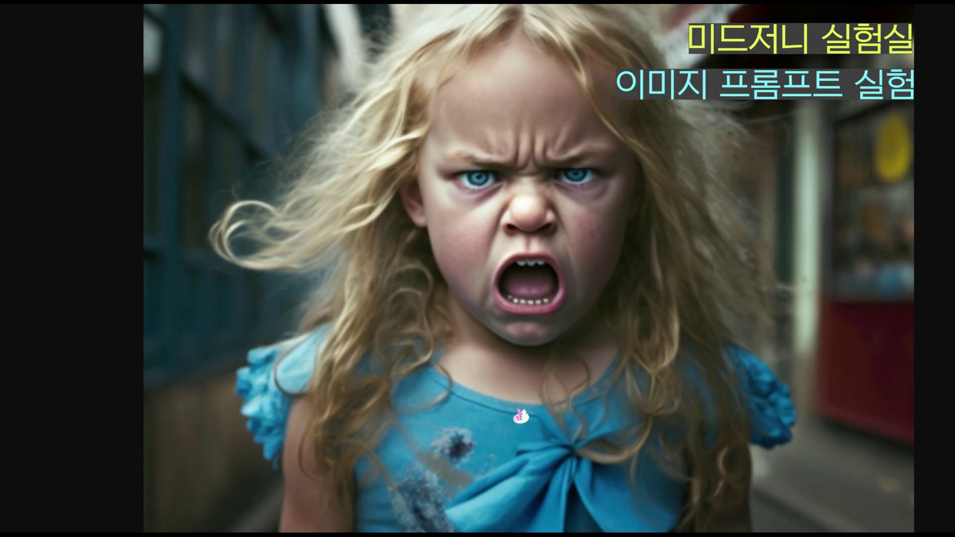
scroll(499, 434, "down", 2)
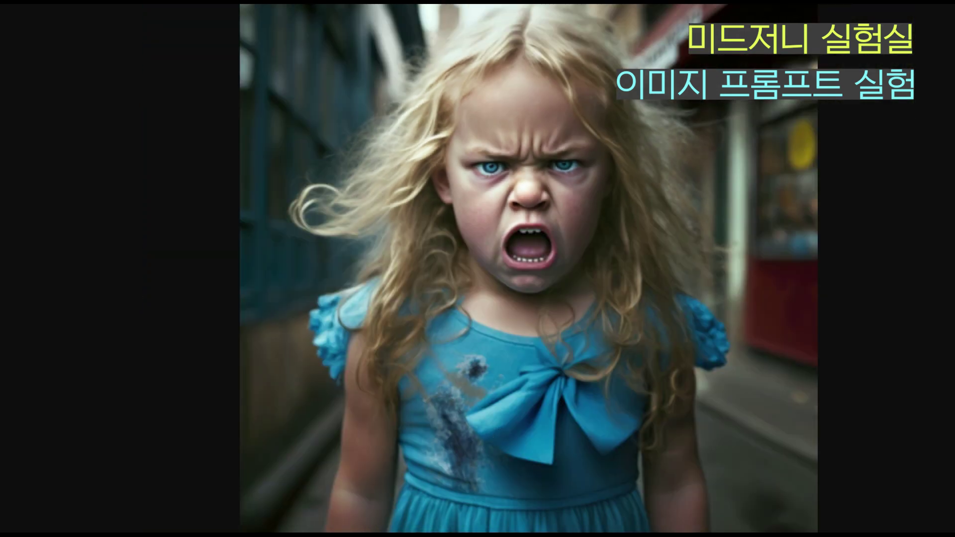
key("Escape")
View the grid made from the image link plus text at full size, and enlarge the --v 3 grid to compare.
left_click(359, 175)
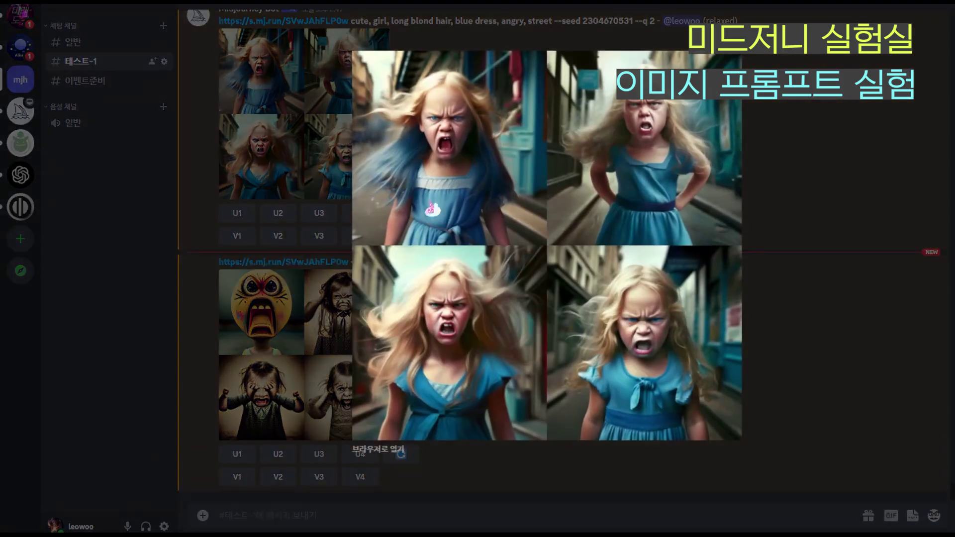
left_click(395, 447)
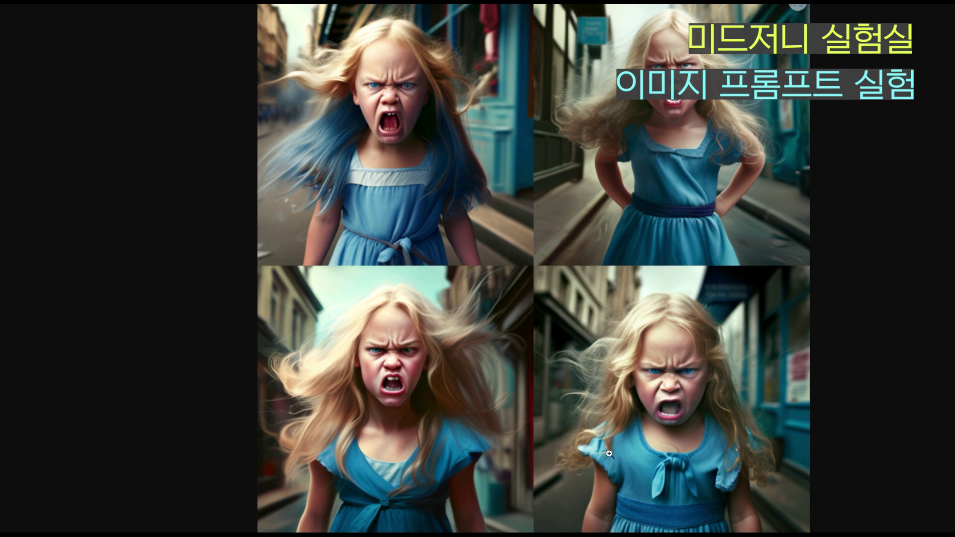
key("Escape")
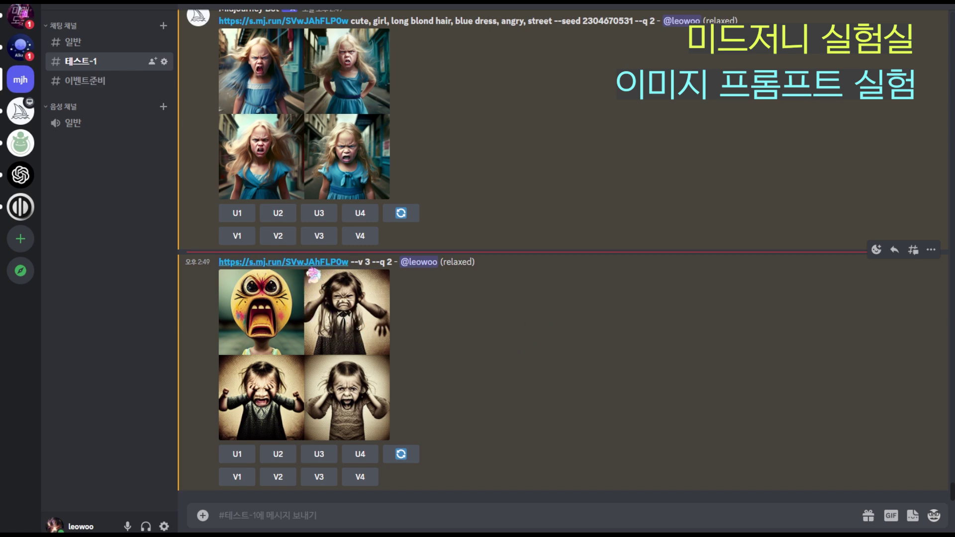
left_click(329, 324)
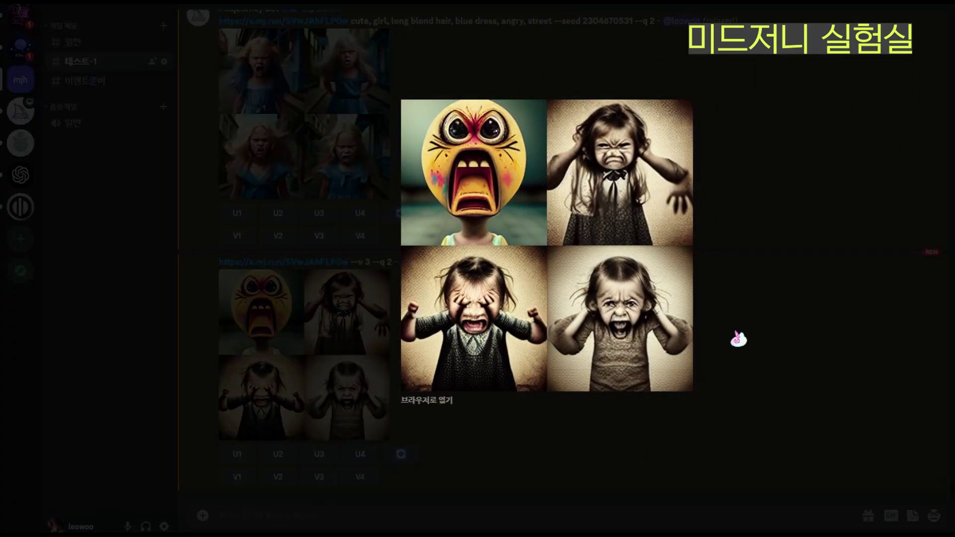
left_click(761, 336)
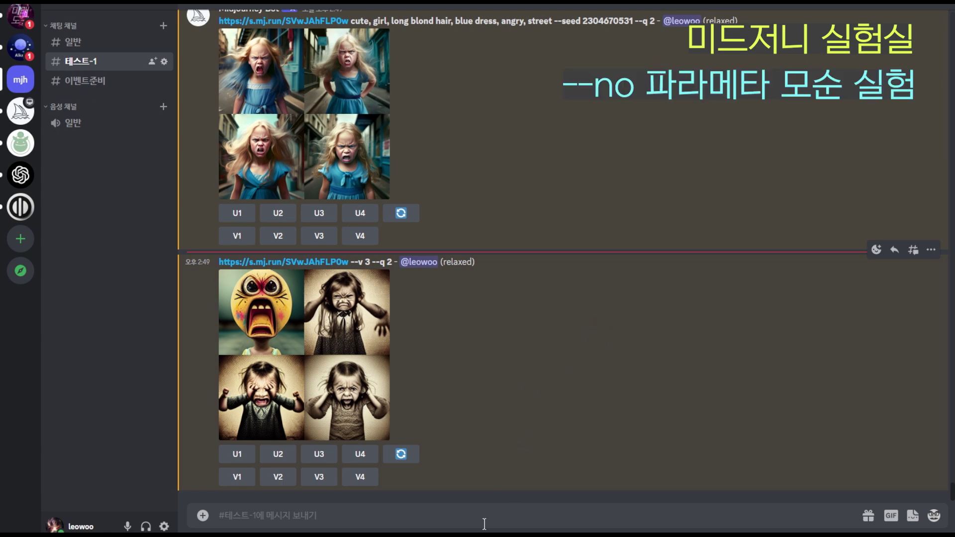
left_click(522, 516)
type("/imagine prompt --no")
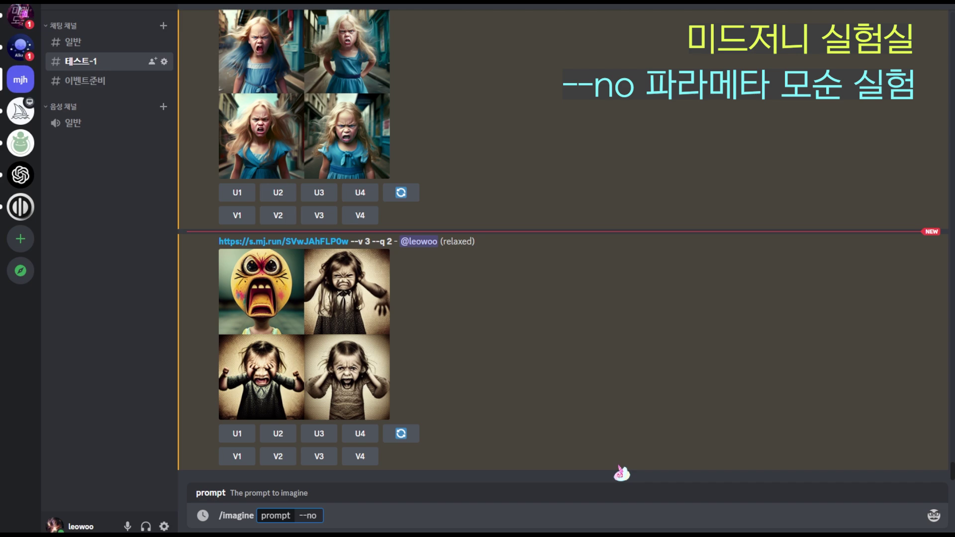
type(" te")
type("xt")
key("BackSpace")
key("BackSpace")
key("BackSpace")
key("BackSpace")
key("BackSpace")
key("BackSpace")
key("BackSpace")
key("BackSpace")
key("BackSpace")
Submit an /imagine prompt with the contradictory text "cute girl --no cute girl".
key("Return")
type("cu")
type("te g")
type("ril")
key("BackSpace")
key("BackSpace")
key("BackSpace")
type("irl --no but")
key("BackSpace")
key("BackSpace")
key("BackSpace")
type("cute")
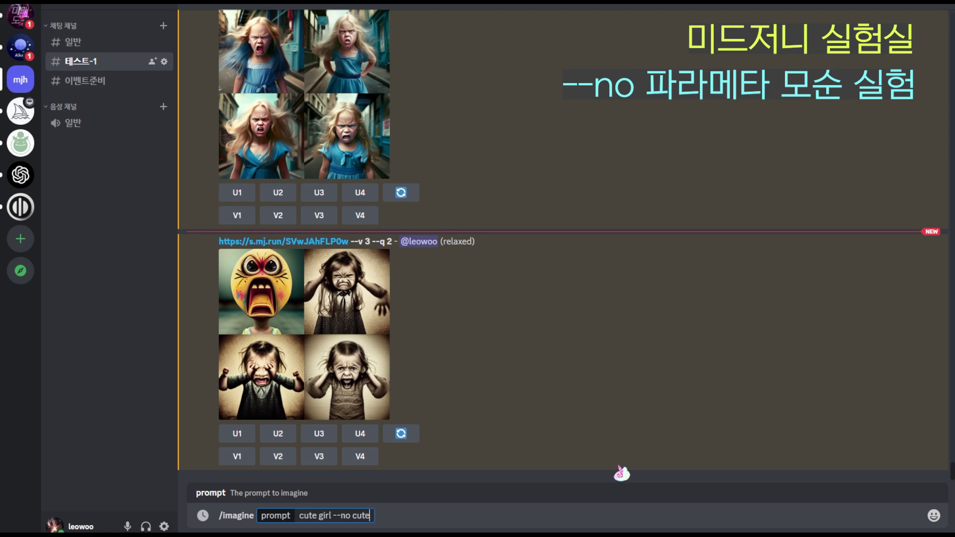
type(" girl")
key("Return")
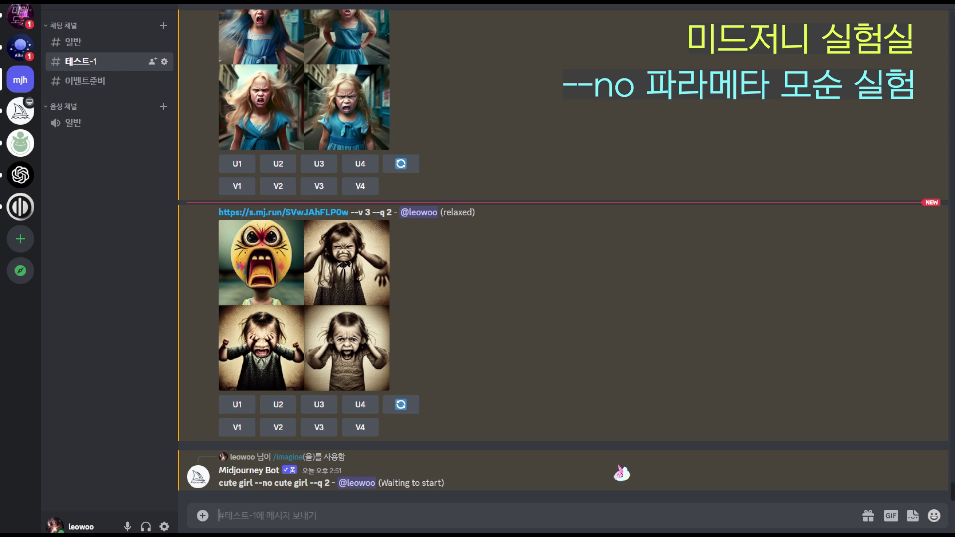
Submit an /imagine prompt with the text "dog --no dog".
type("/")
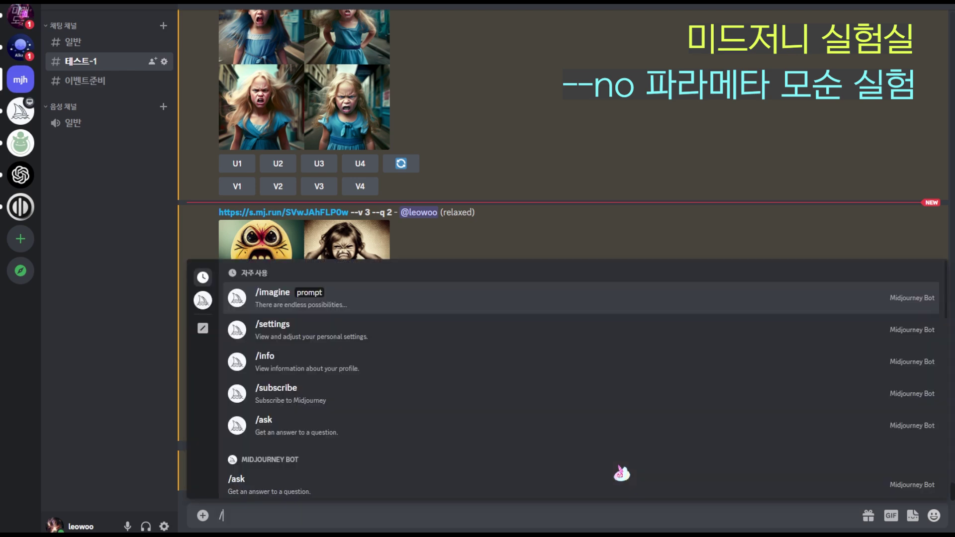
key("BackSpace")
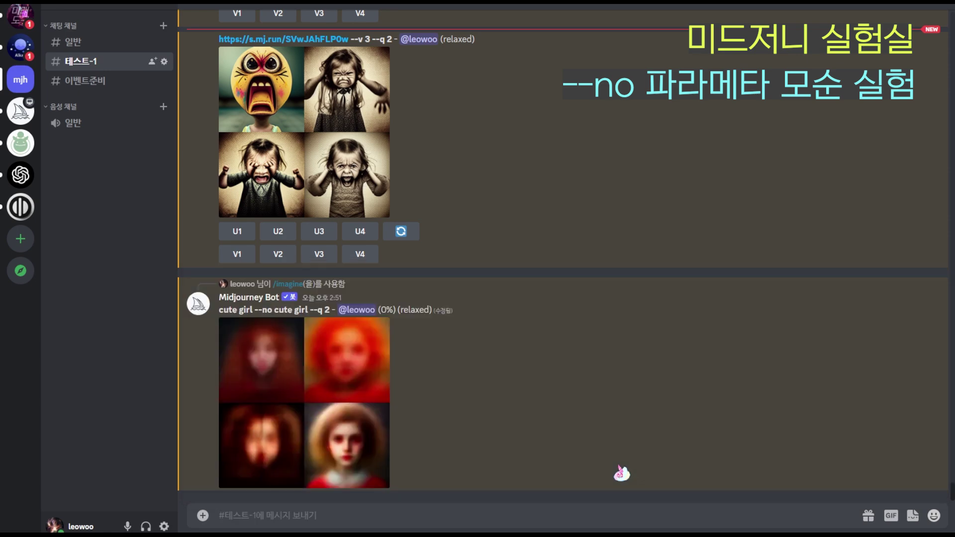
type("/imagine ddg")
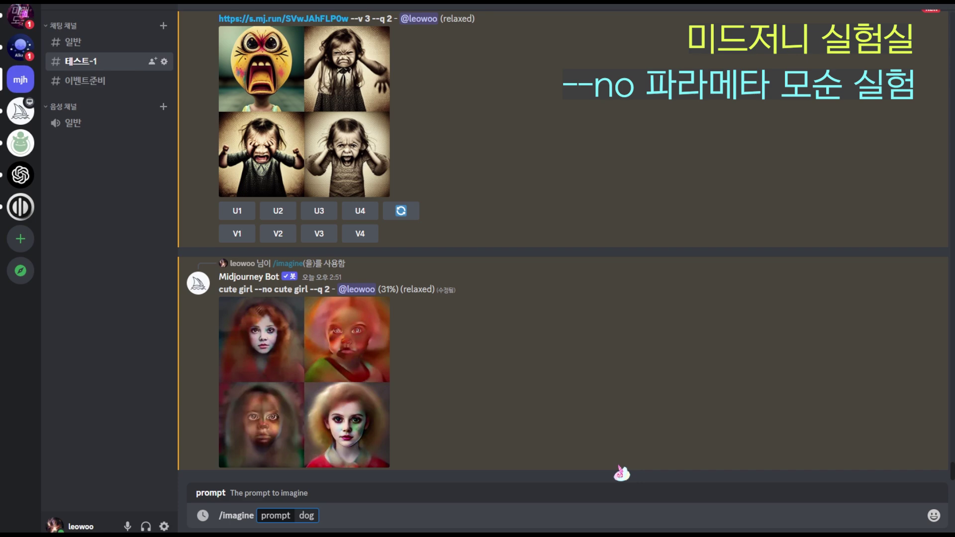
type(" --no dog")
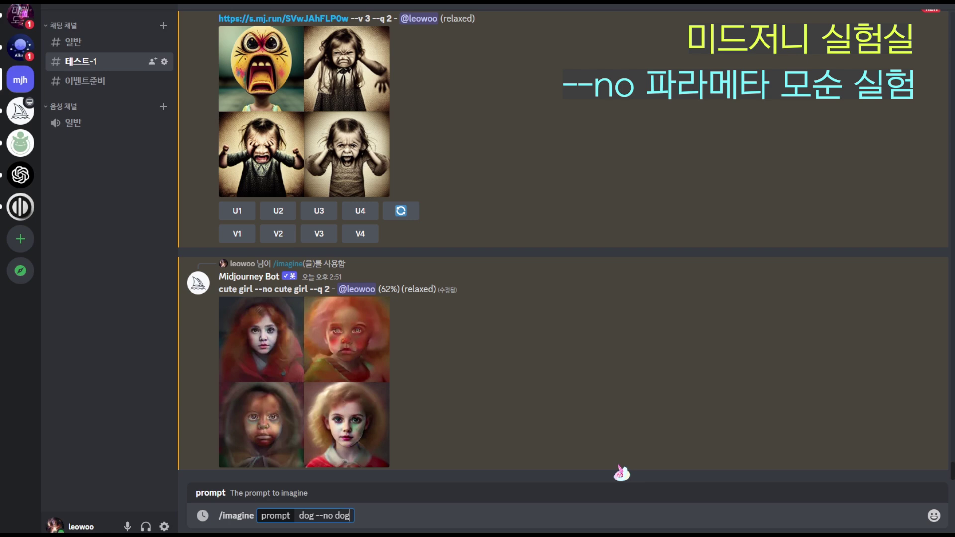
key("Return")
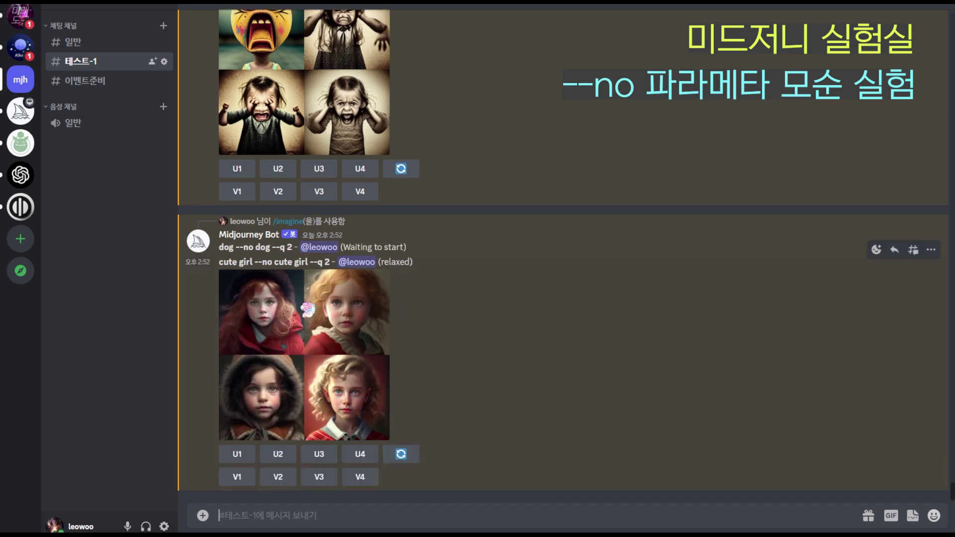
Enlarge the finished "cute girl --no cute girl" grid and check the neighbouring messages in the channel.
left_click(340, 324)
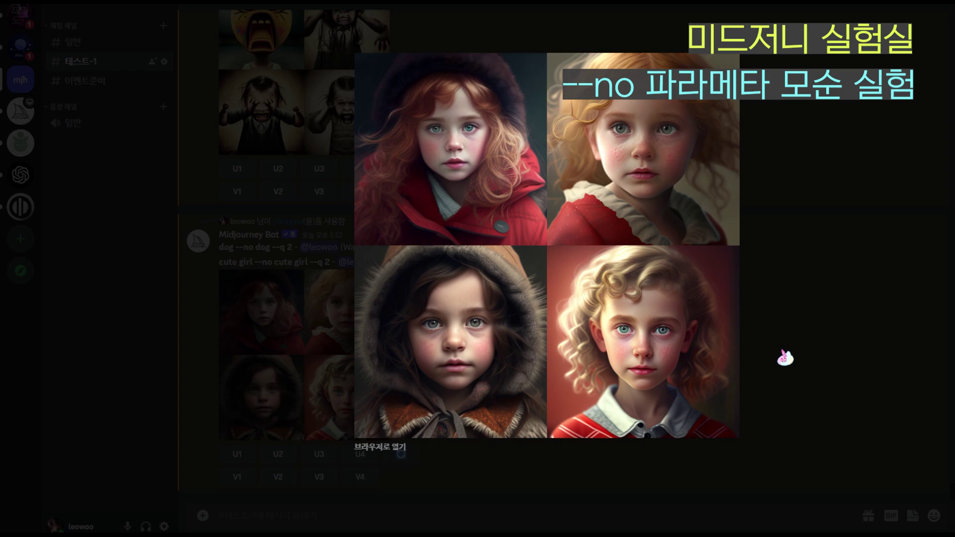
left_click(785, 358)
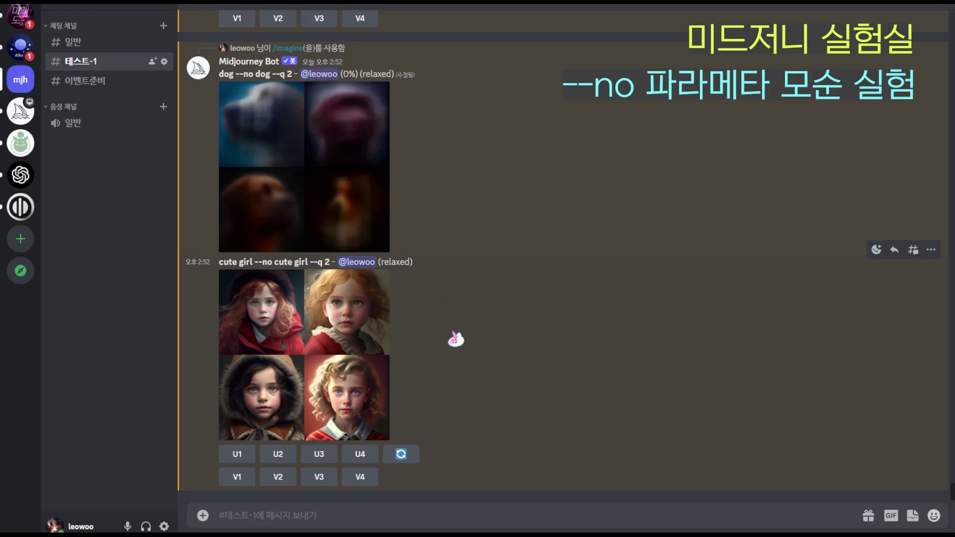
scroll(488, 409, "up", 1)
scroll(488, 410, "up", 1)
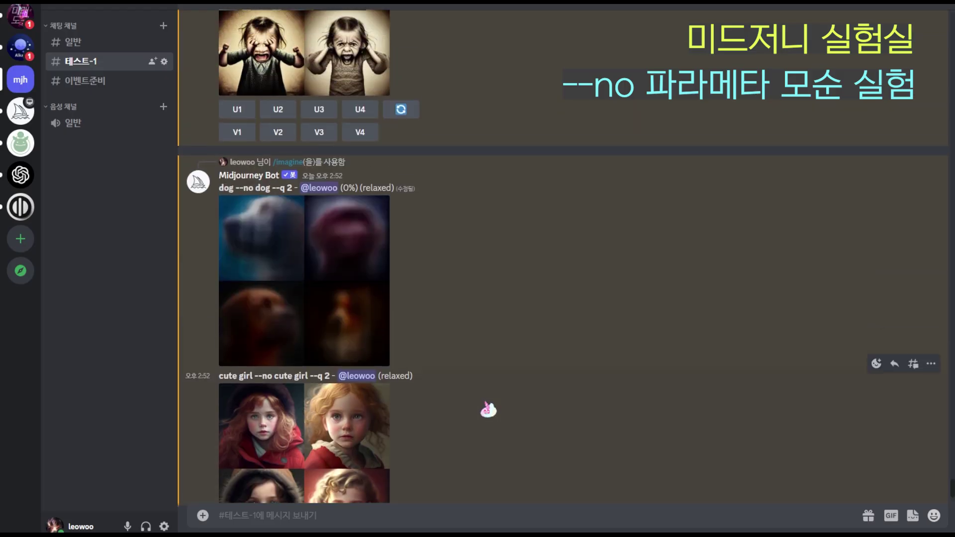
scroll(487, 407, "up", 1)
scroll(438, 402, "down", 3)
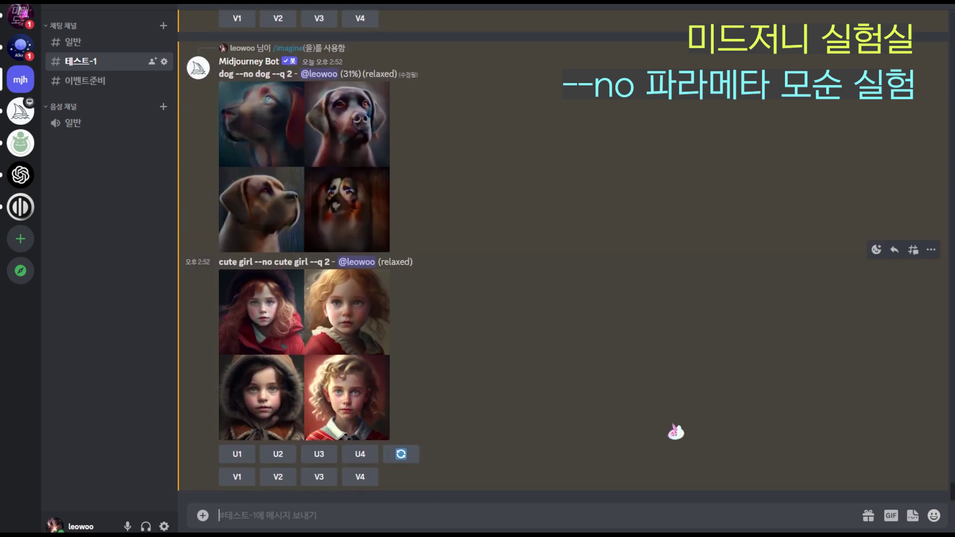
type("/")
key("BackSpace")
type("/")
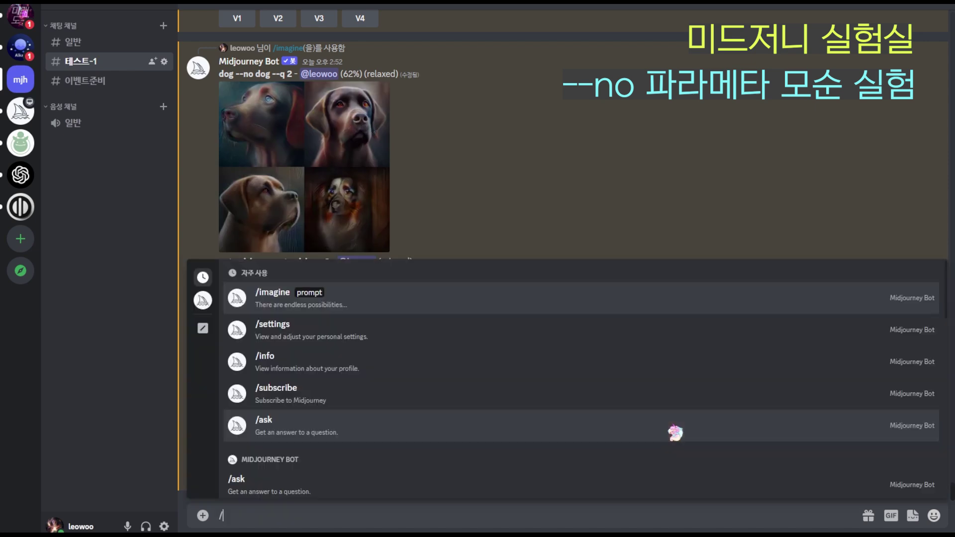
key("Return")
type("cute")
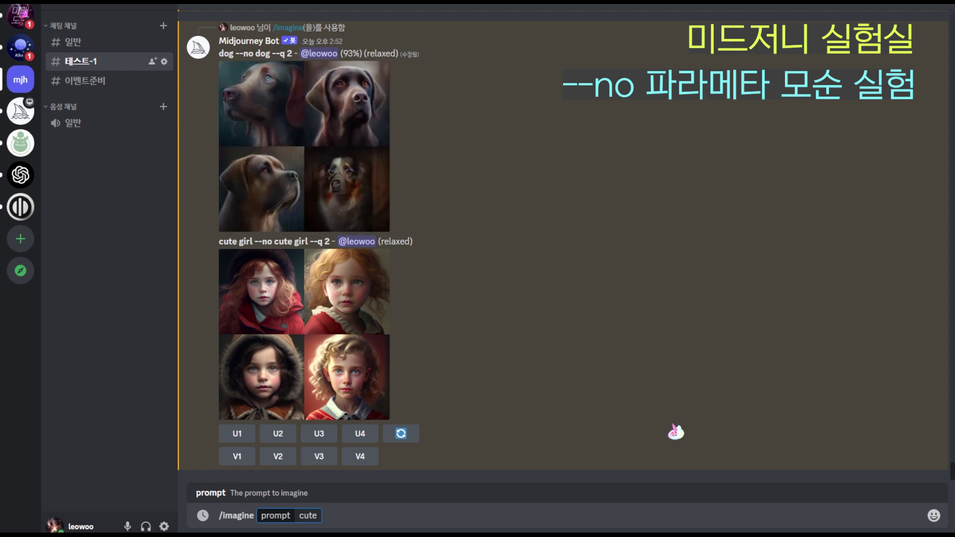
key("BackSpace")
key("BackSpace")
key("BackSpace")
key("BackSpace")
scroll(599, 285, "up", 15)
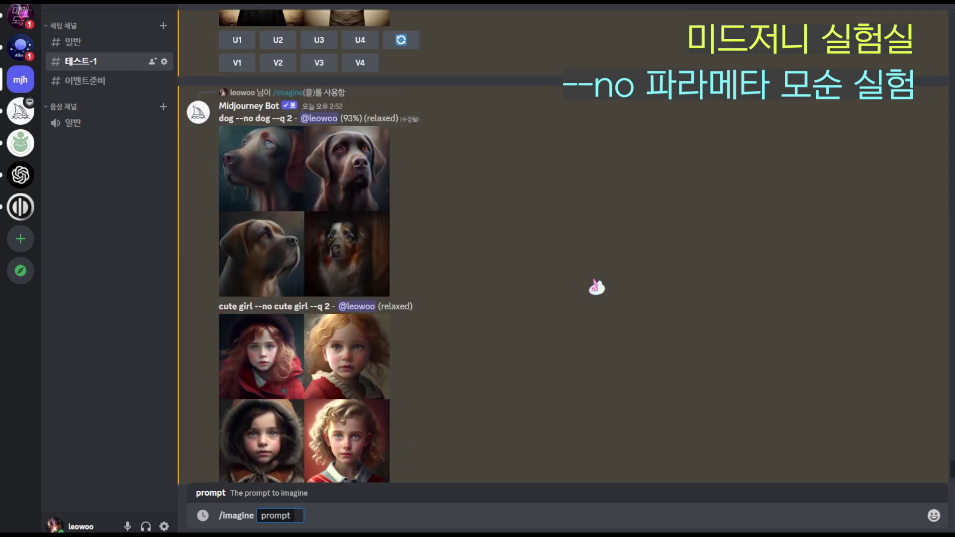
scroll(421, 379, "up", 10)
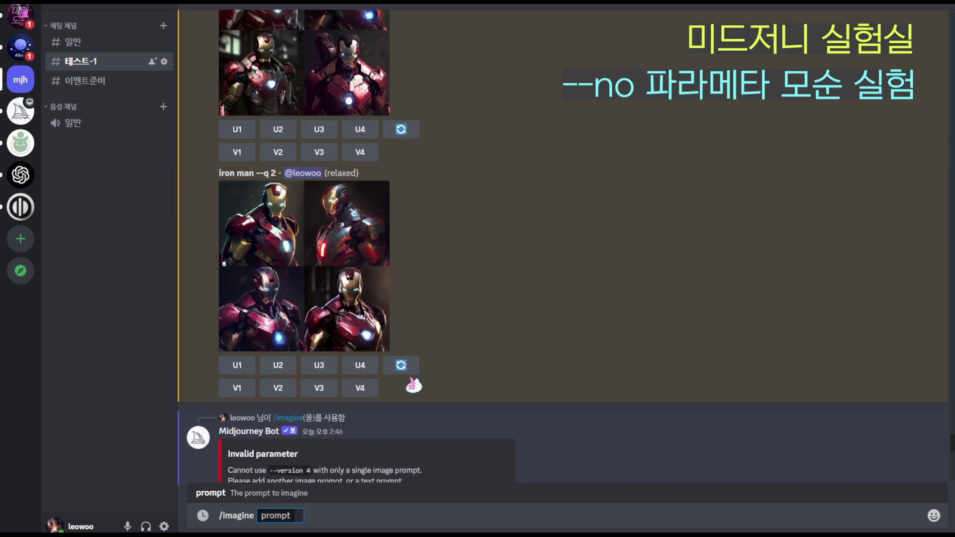
left_click_drag(421, 380, 501, 396)
key("ctrl+c")
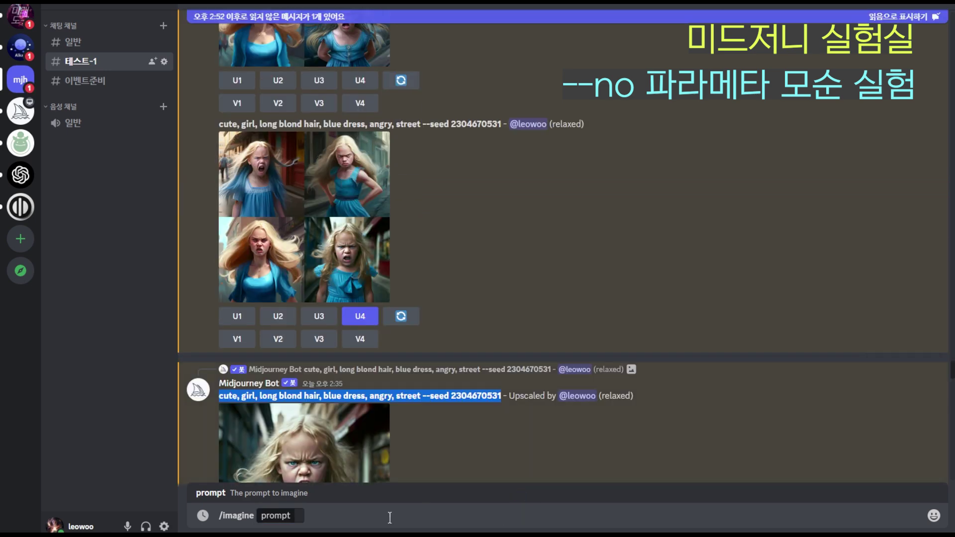
Paste the copied girl prompt with its seed into /imagine, add --no blue, and submit it.
left_click(301, 515)
key("ctrl+v")
type("--no")
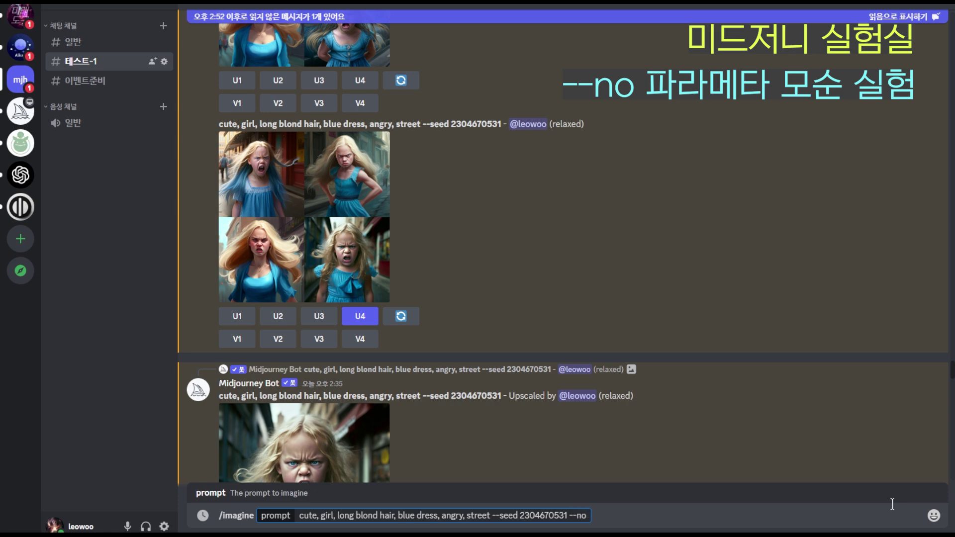
type(" blue")
key("Return")
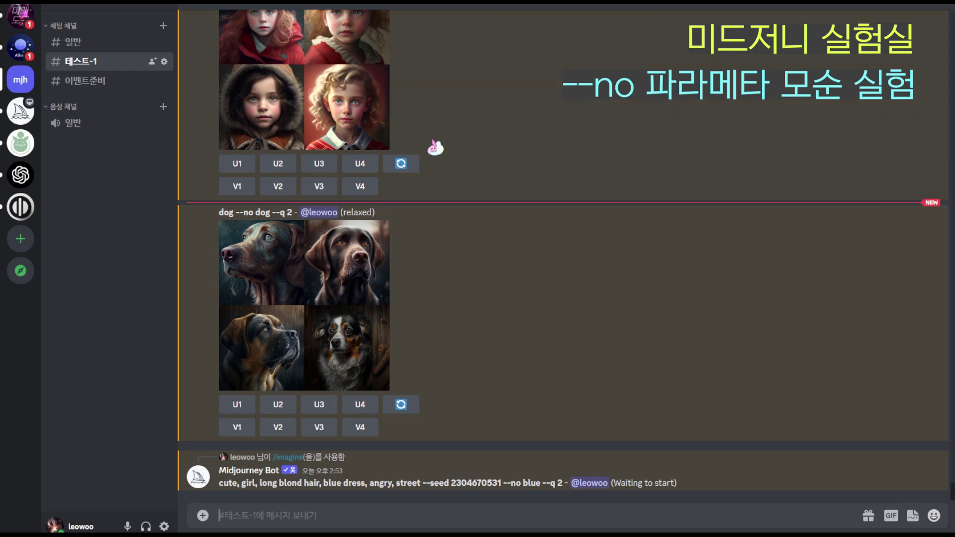
Review the "cute girl --no cute girl" grid and enlarge the "dog --no dog" grid.
scroll(275, 132, "up", 3)
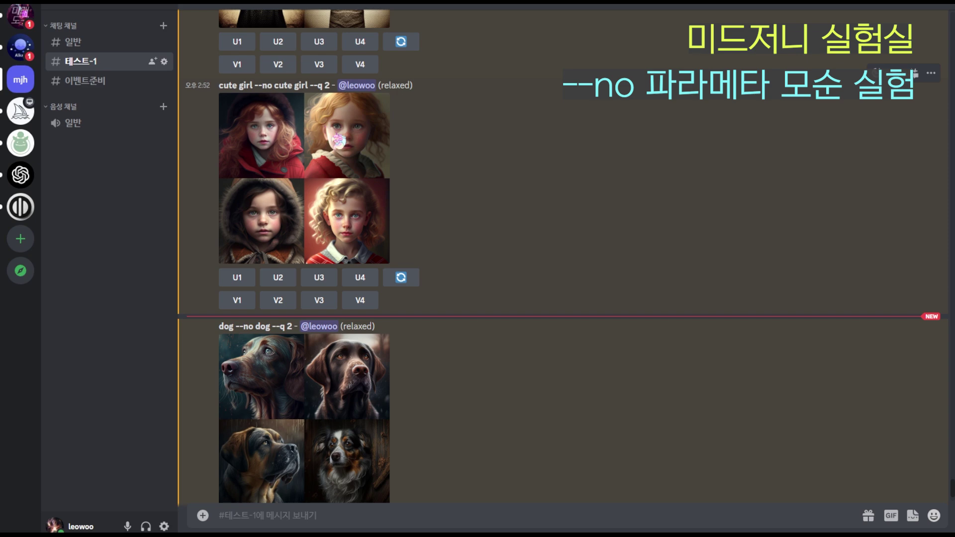
scroll(306, 262, "down", 3)
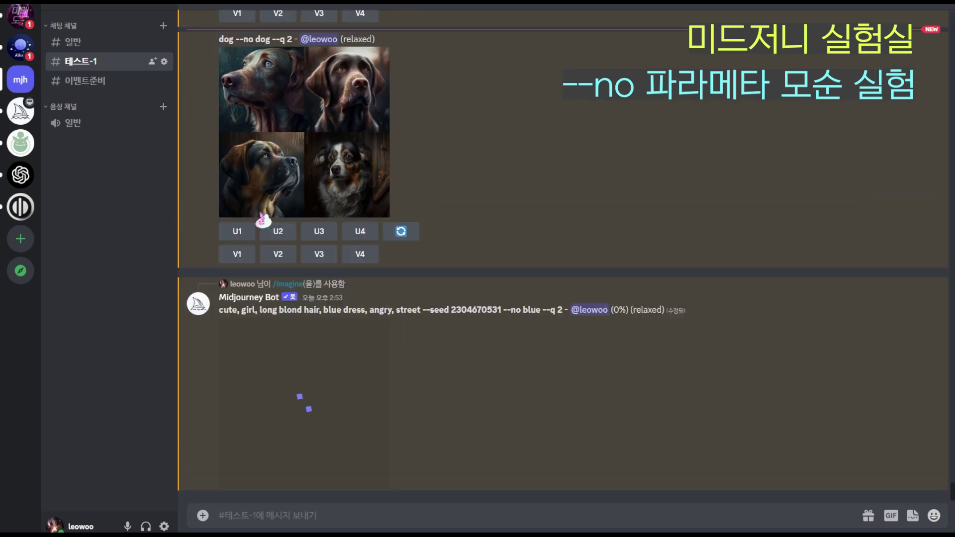
left_click(343, 243)
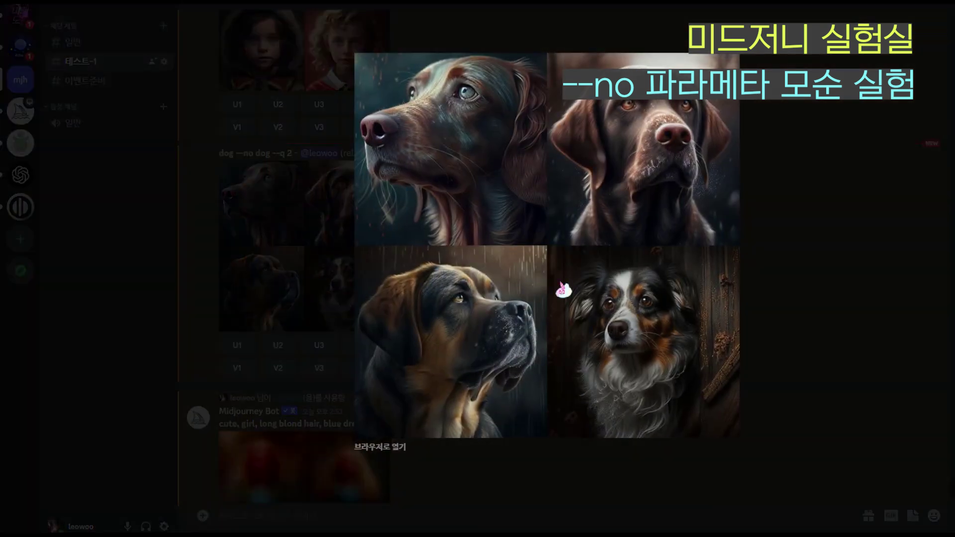
left_click(792, 320)
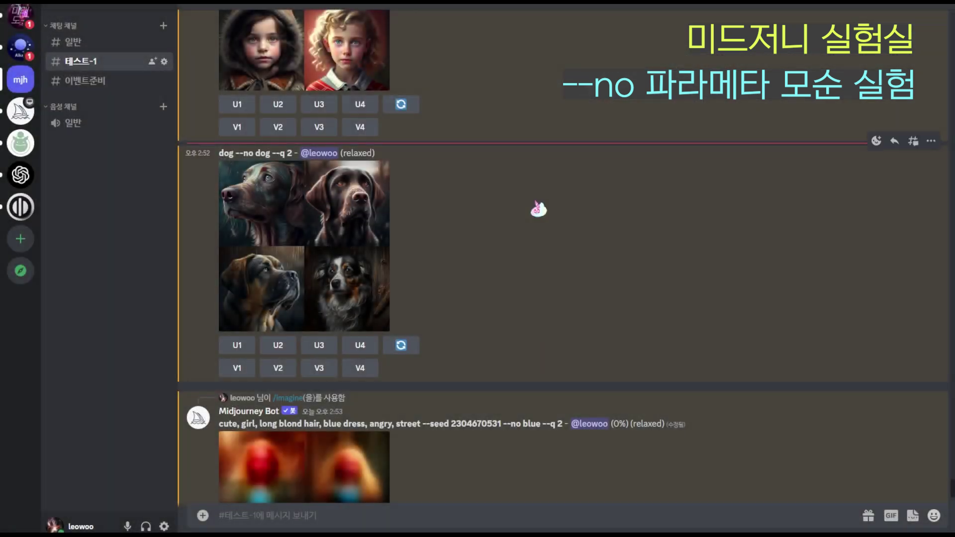
Enlarge the finished --no blue grid of the angry girl to examine the dress colours.
scroll(433, 387, "down", 2)
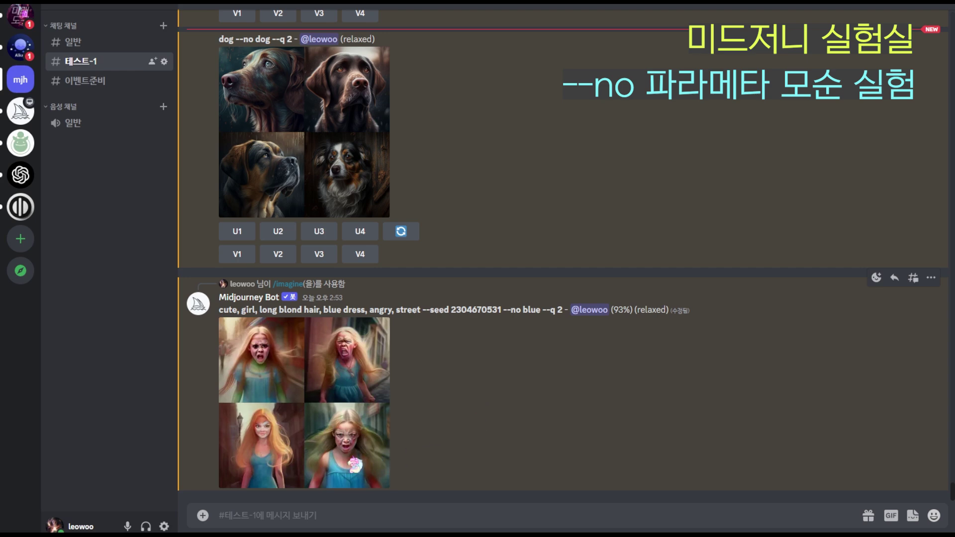
left_click(391, 412)
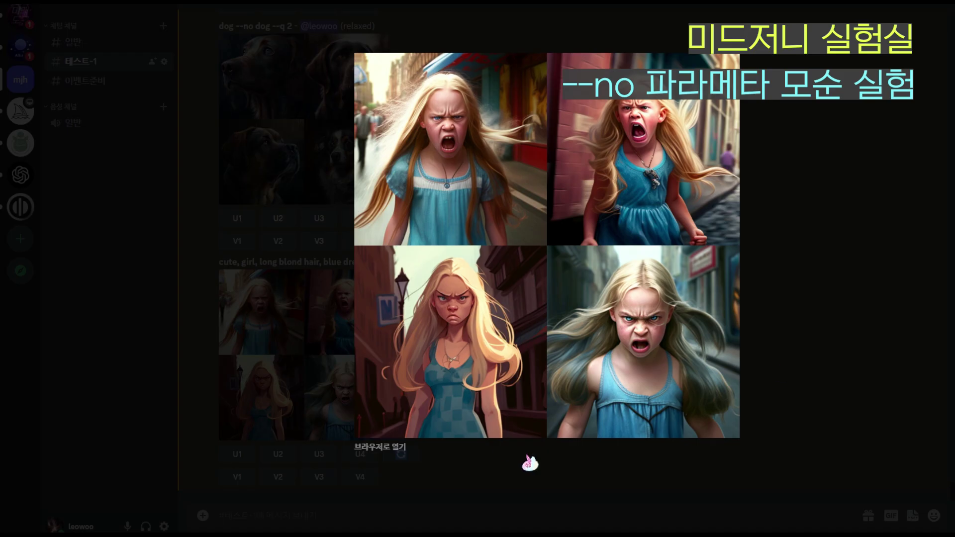
left_click(566, 476)
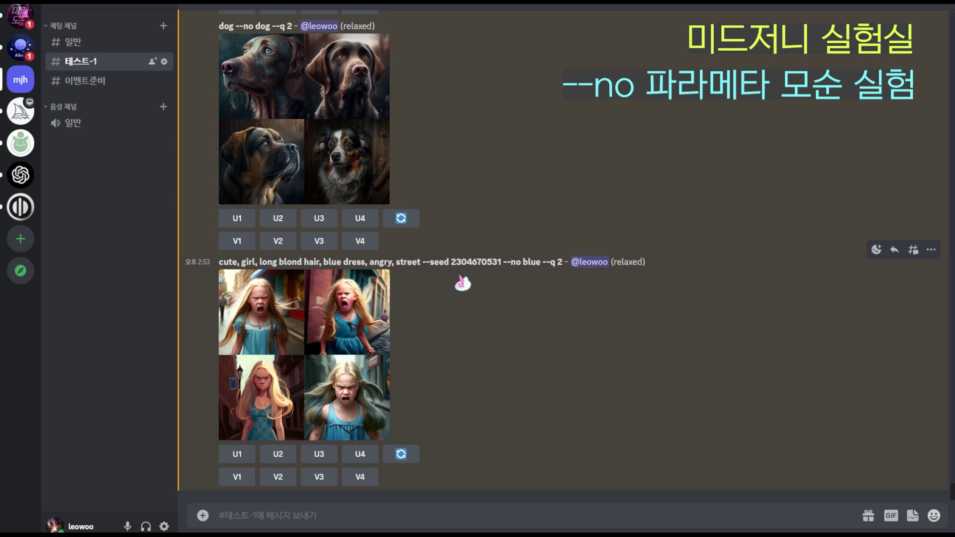
View the --no blue grid enlarged once more, close it, and compare it with the "blue dress" wording in its prompt.
left_click(343, 334)
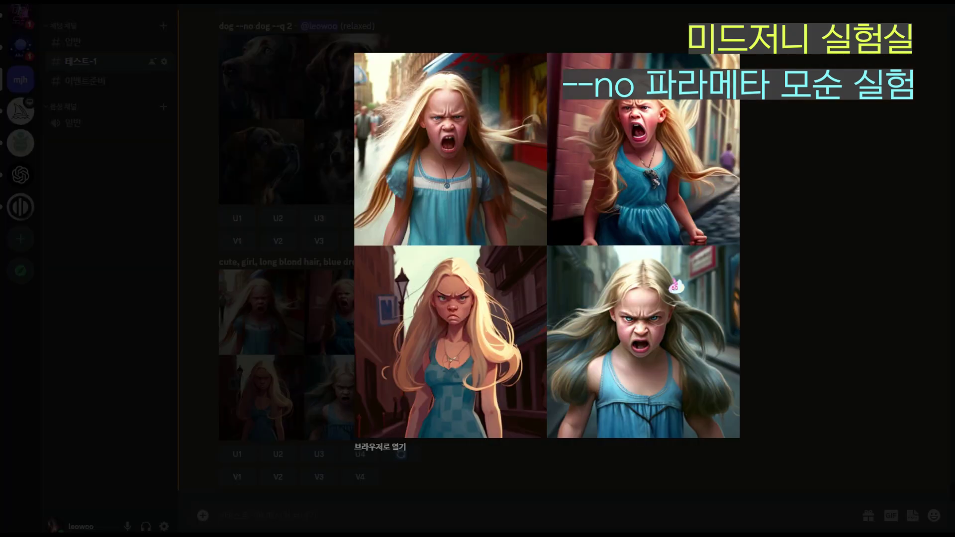
left_click(780, 366)
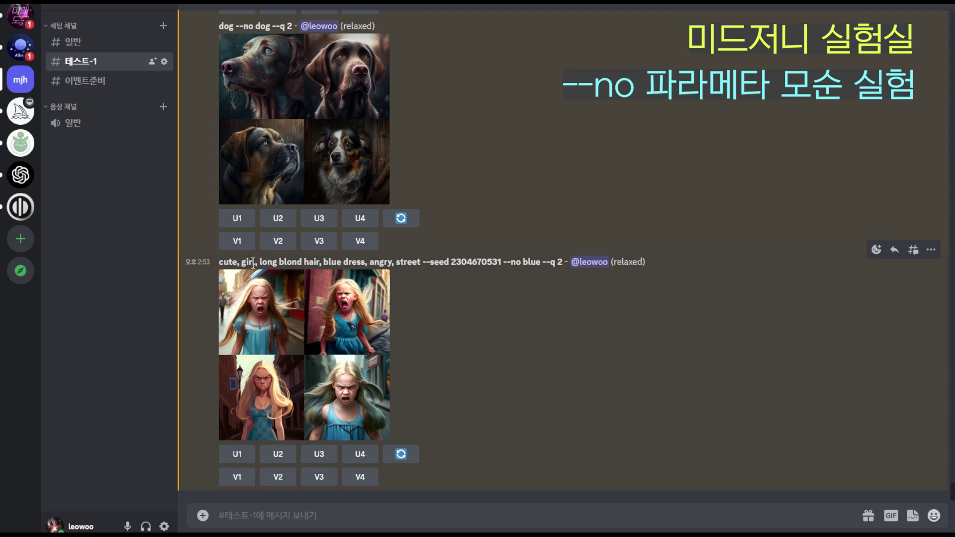
left_click_drag(325, 261, 342, 262)
left_click(465, 299)
left_click_drag(220, 262, 421, 262)
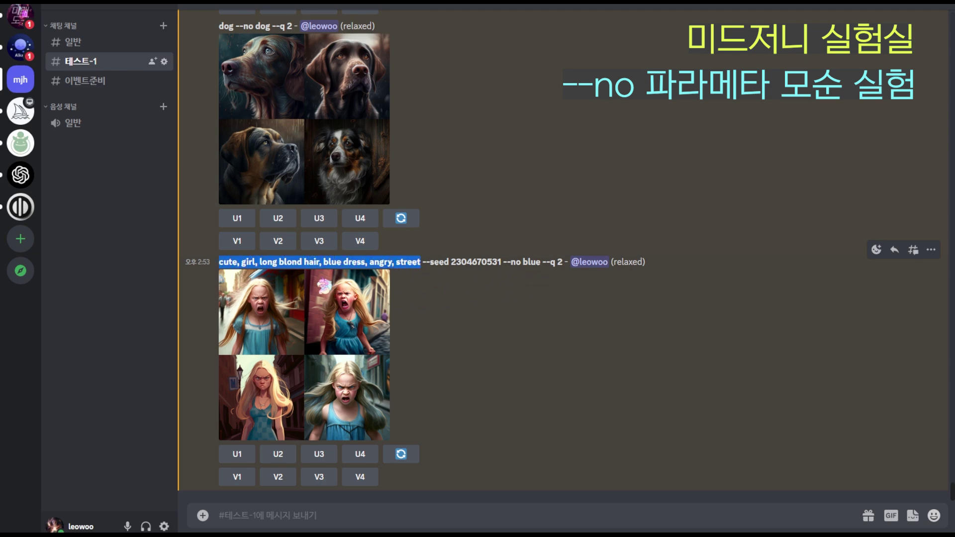
left_click(327, 262)
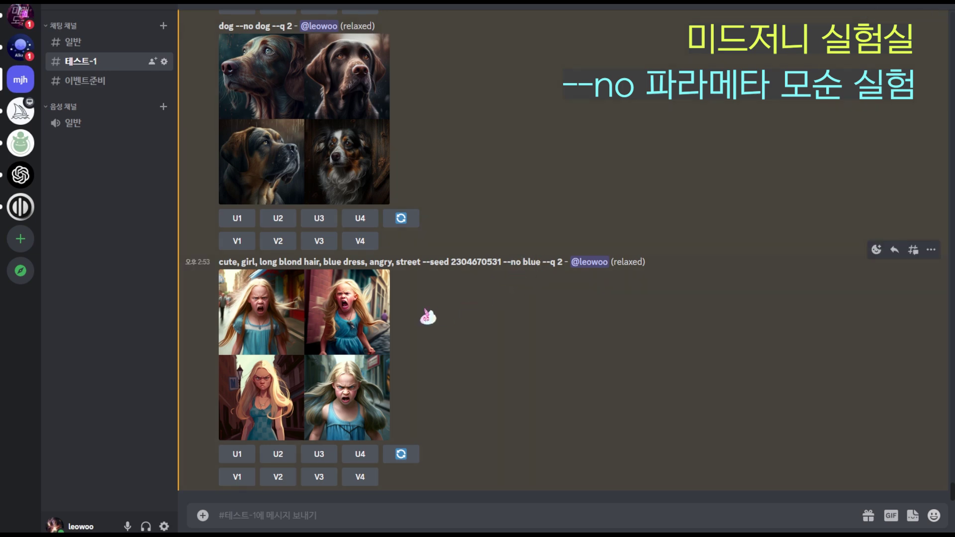
left_click_drag(219, 262, 502, 262)
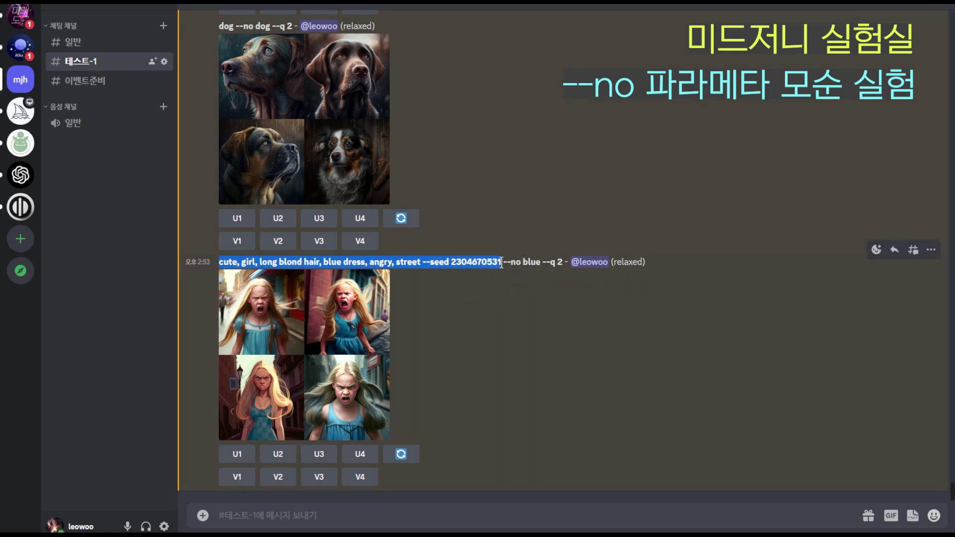
left_click(473, 517)
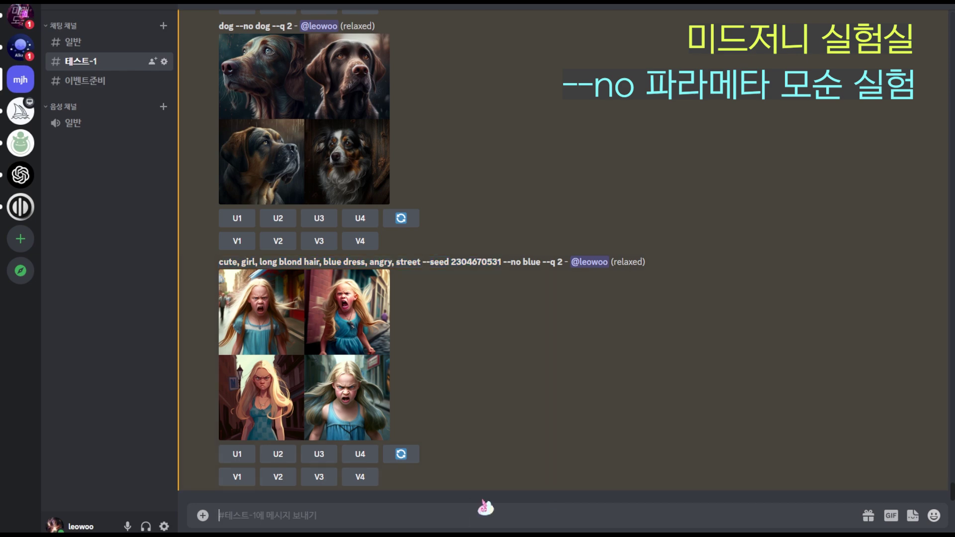
type("/")
key("Return")
key("ctrl+v")
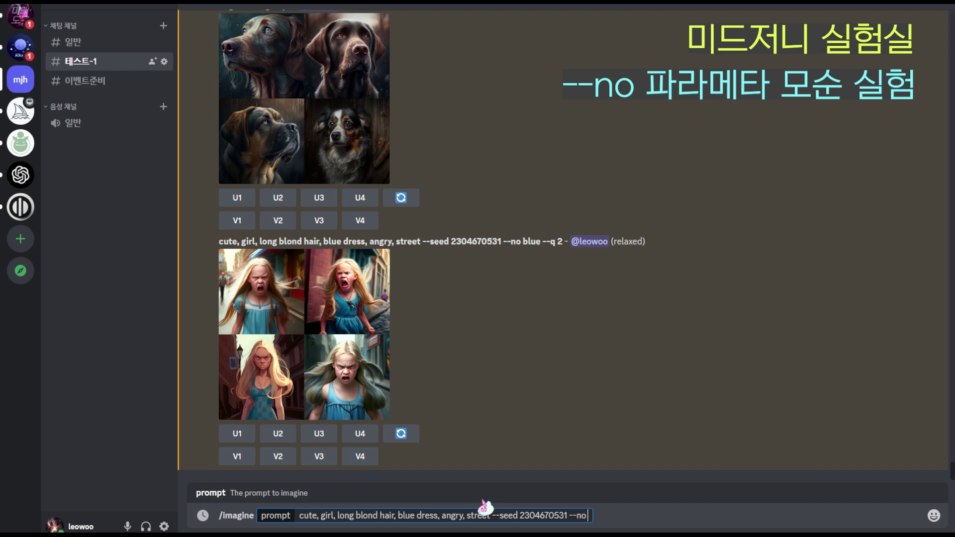
type("eyes")
key("Return")
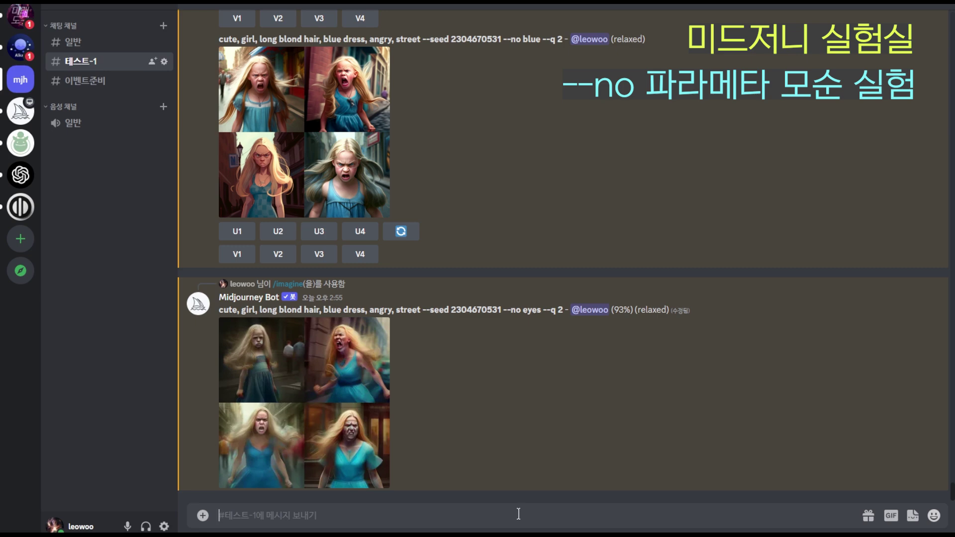
Enlarge the --no eyes grid to examine the girls' eyes, close it, and check the --no eyes parameter in its prompt.
left_click(351, 414)
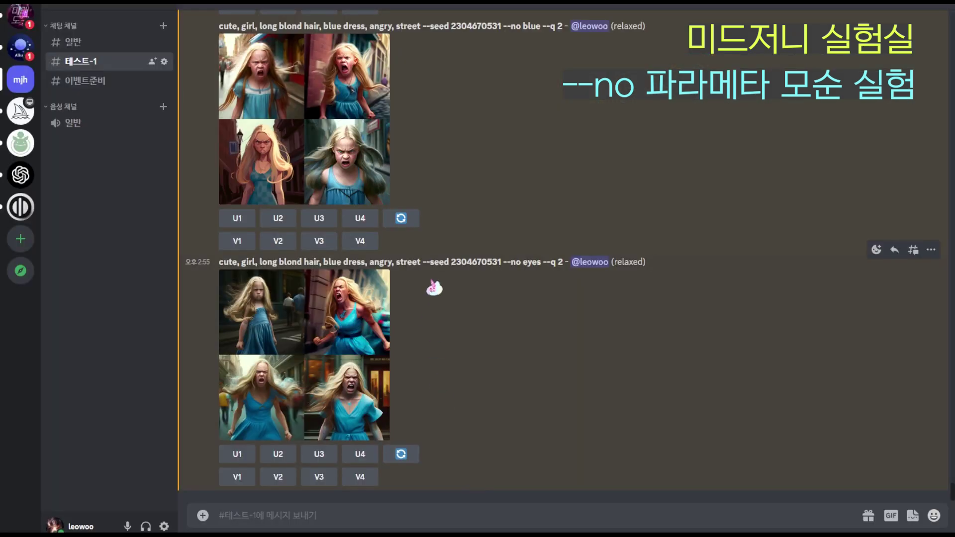
left_click(787, 373)
left_click_drag(502, 262, 542, 263)
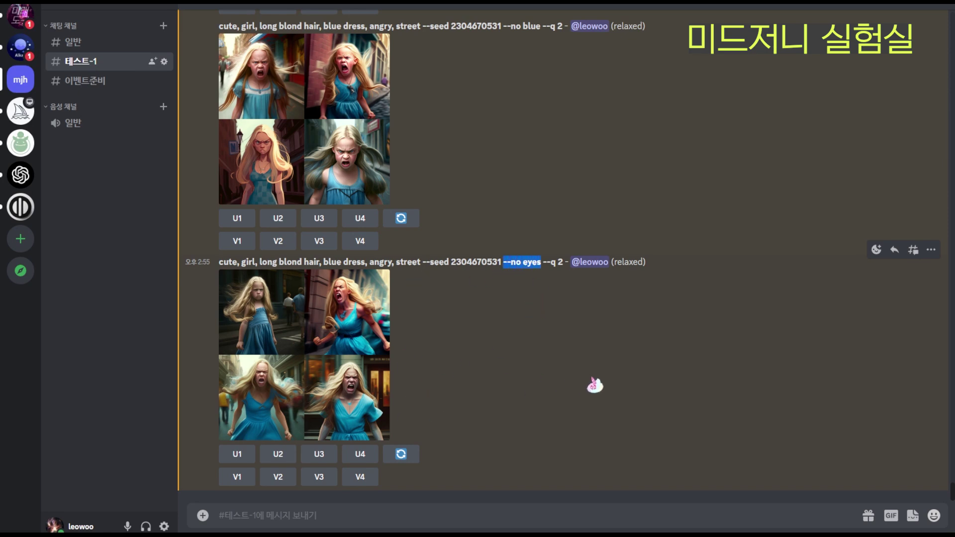
left_click(596, 384)
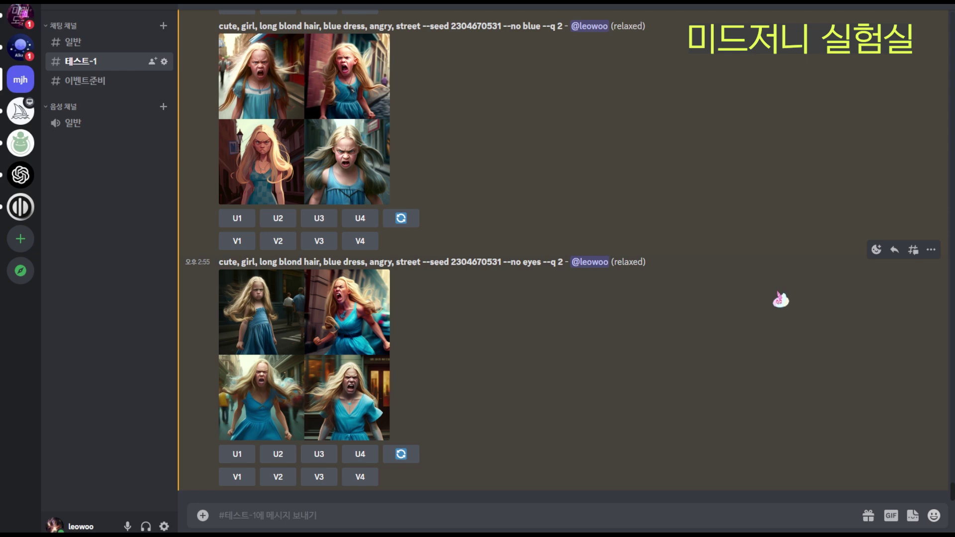